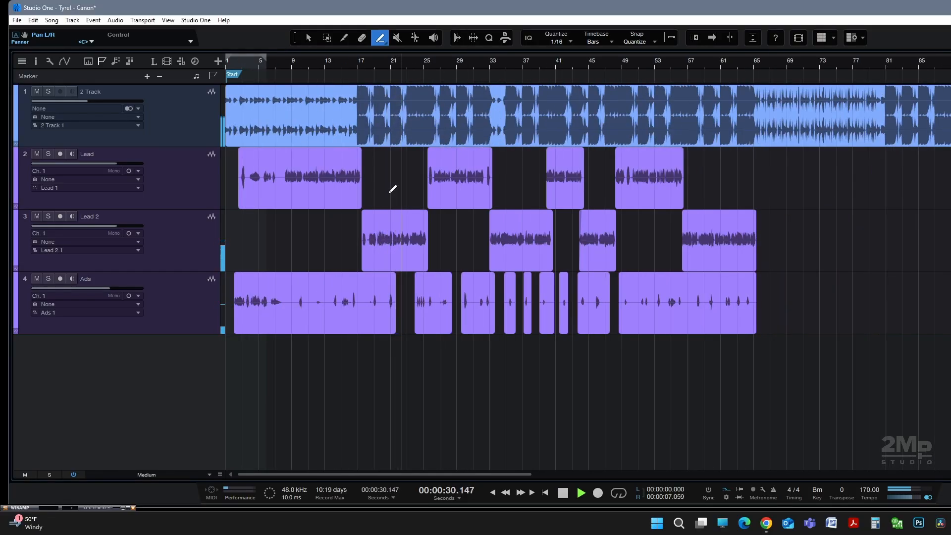
Stop playback and import the five JS audio files as new tracks beneath the Ads track
key("space")
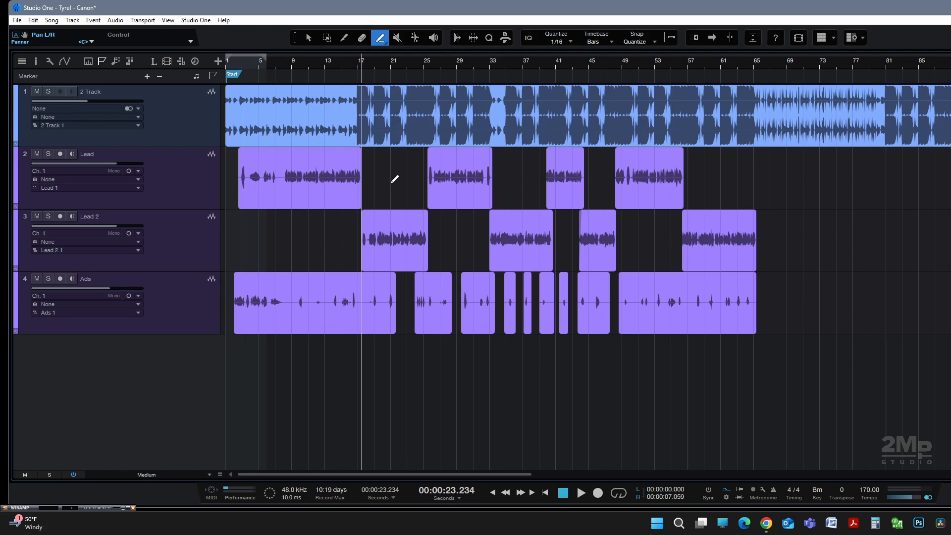
scroll(774, 196, "down", 3)
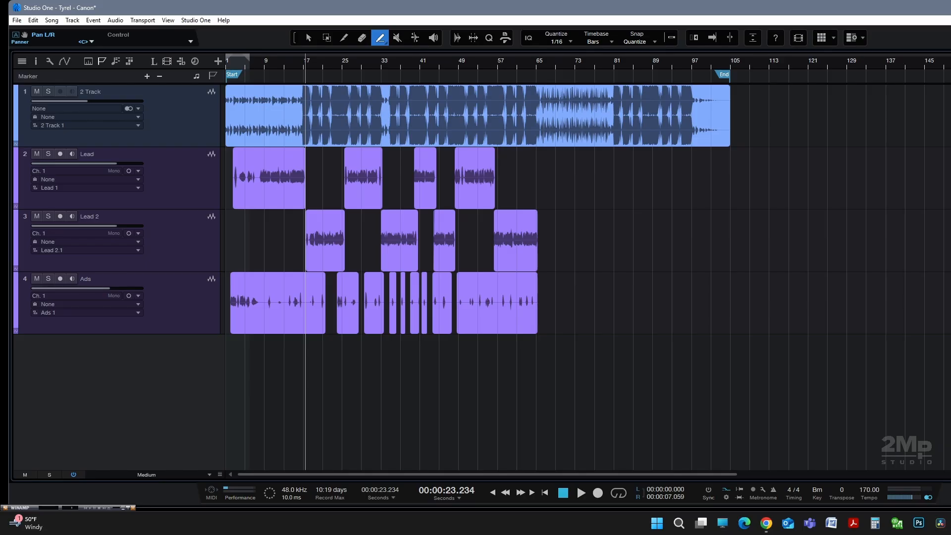
left_click_drag(950, 367, 245, 373)
scroll(333, 390, "down", 3)
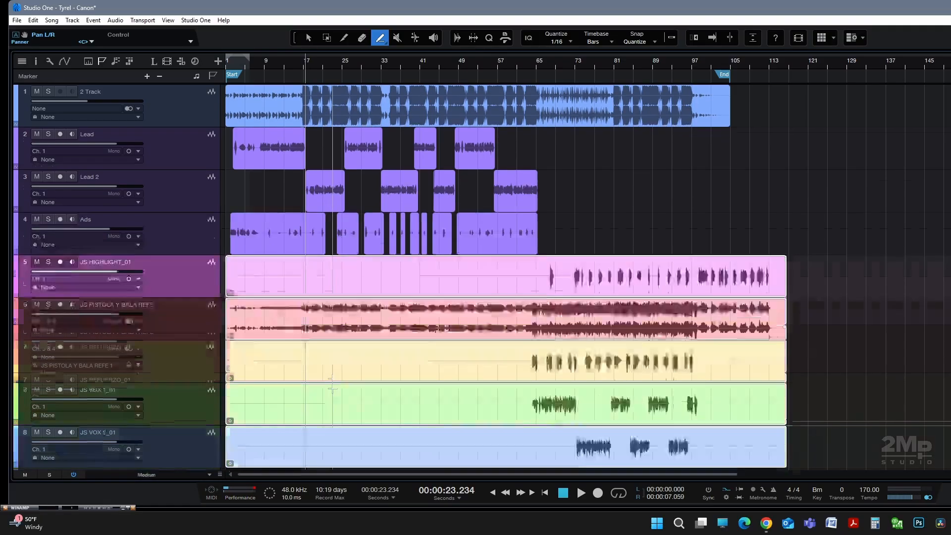
Move the JS PISTOLA Y BALA REFE track above the JS HIGHLIGHT_01 track
scroll(290, 362, "up", 1)
left_click(170, 321)
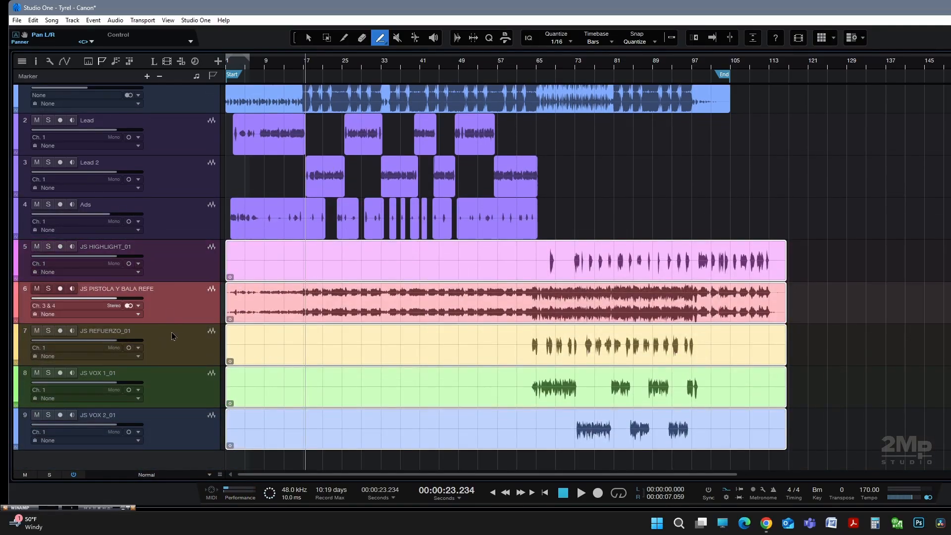
left_click_drag(174, 307, 179, 292)
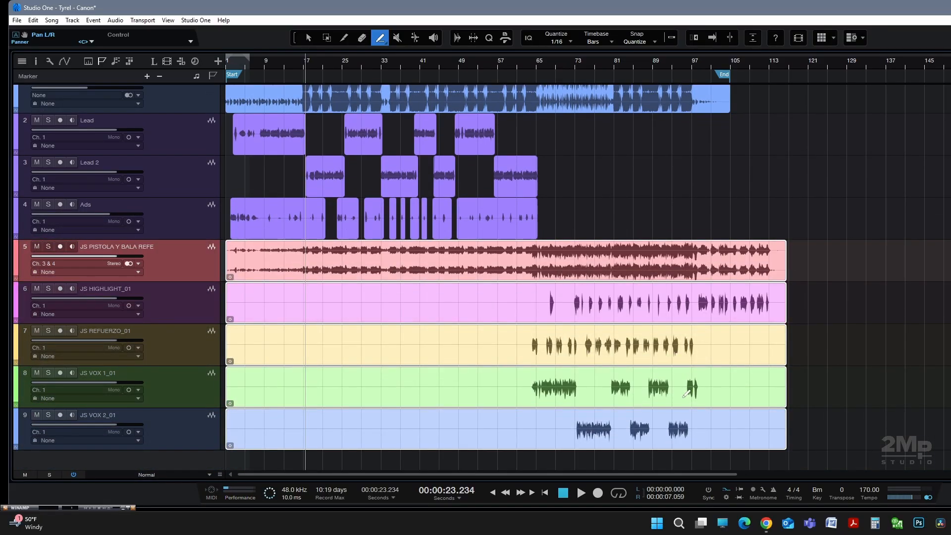
Select all five JS tracks and move them directly below the 2 Track track
left_click(170, 416)
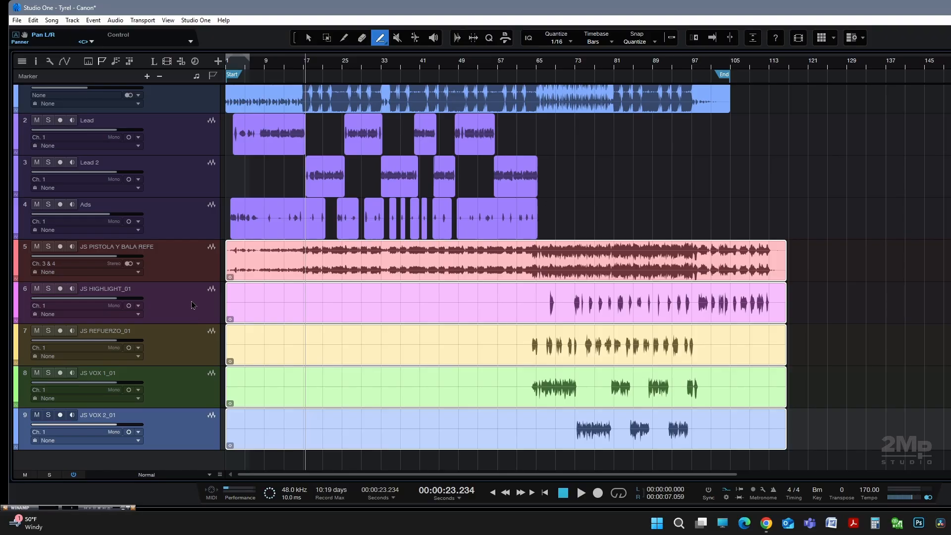
left_click(195, 256, "shift")
left_click_drag(195, 256, 194, 121)
scroll(311, 160, "up", 3)
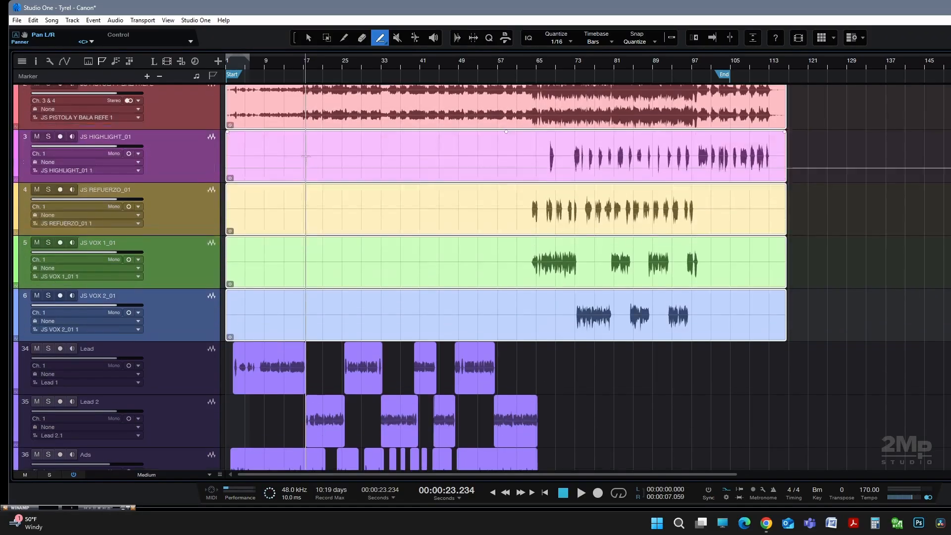
Compare the transients of JS PISTOLA Y BALA REFE with those of 2 Track at bar 17
scroll(307, 145, "up", 3)
scroll(307, 144, "up", 10)
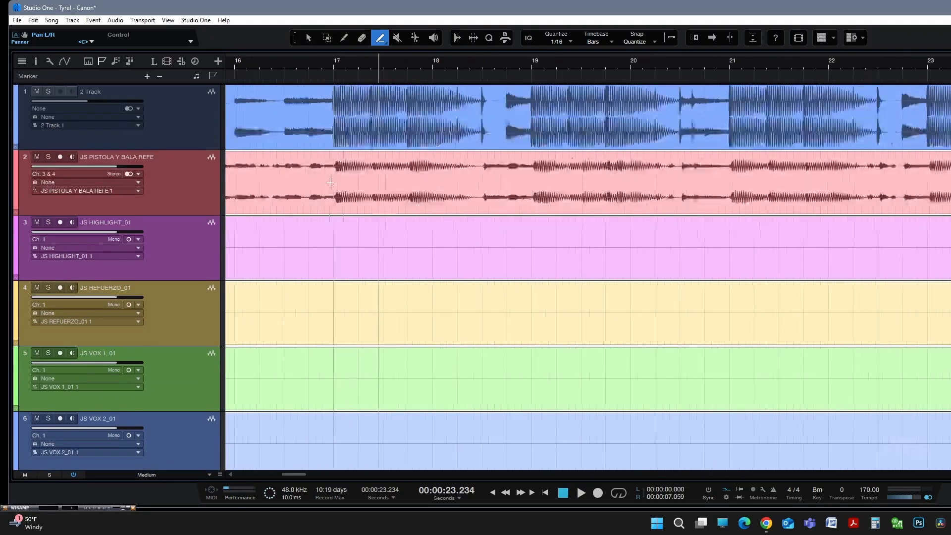
scroll(355, 190, "up", 1)
scroll(355, 190, "up", 2)
scroll(354, 185, "up", 7)
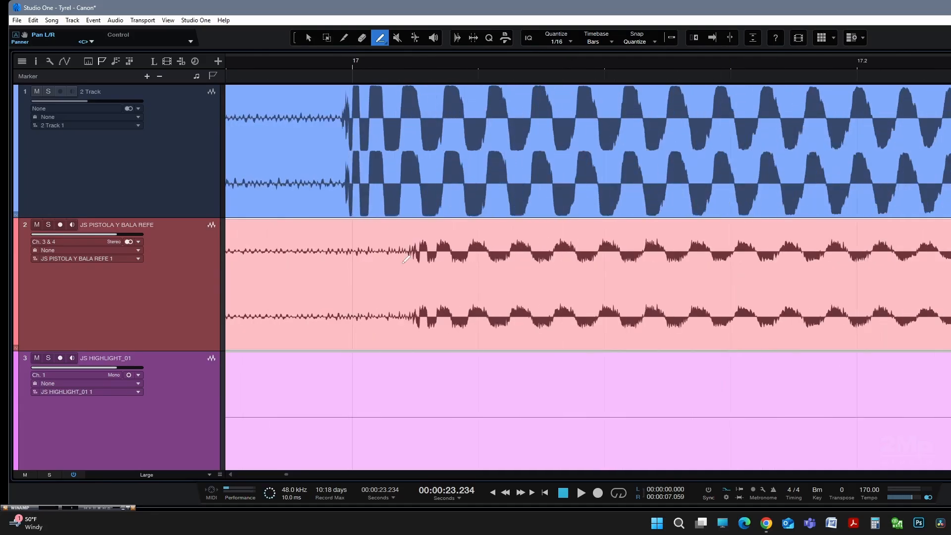
scroll(389, 244, "up", 2)
scroll(390, 245, "up", 2)
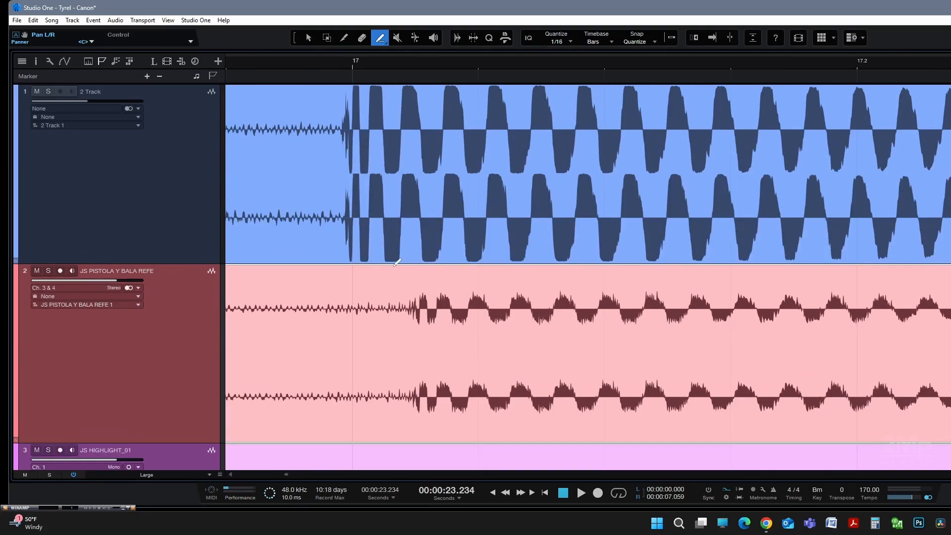
scroll(418, 324, "down", 2)
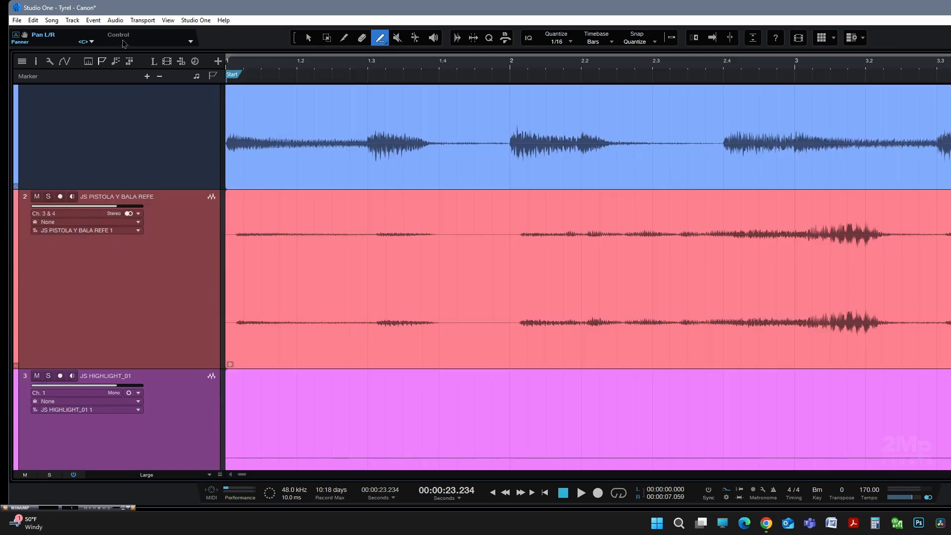
With the Arrow tool, trim the start of the JS PISTOLA Y BALA REFE clip and slide it back to the song start
left_click(300, 43)
left_click(282, 357)
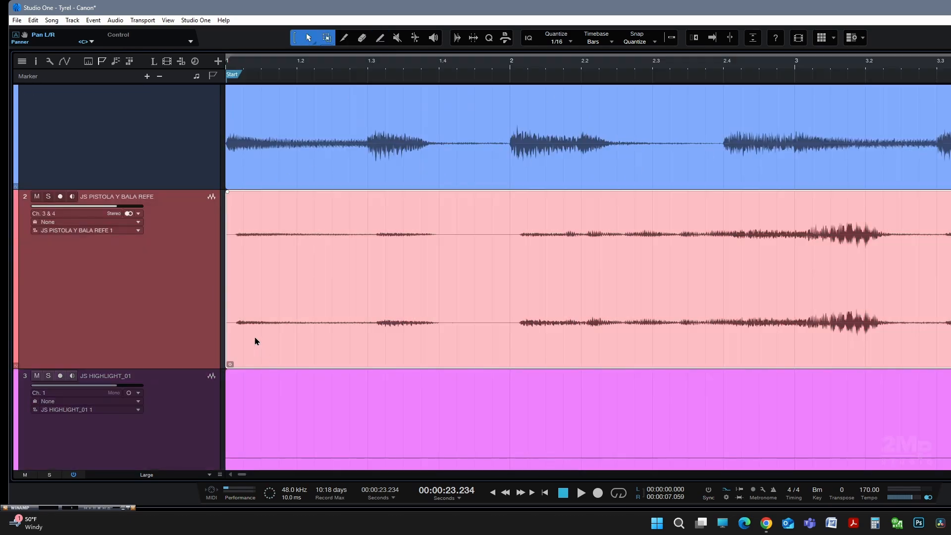
scroll(257, 340, "up", 4)
left_click_drag(228, 326, 249, 329)
left_click_drag(312, 343, 279, 337)
scroll(785, 286, "down", 4)
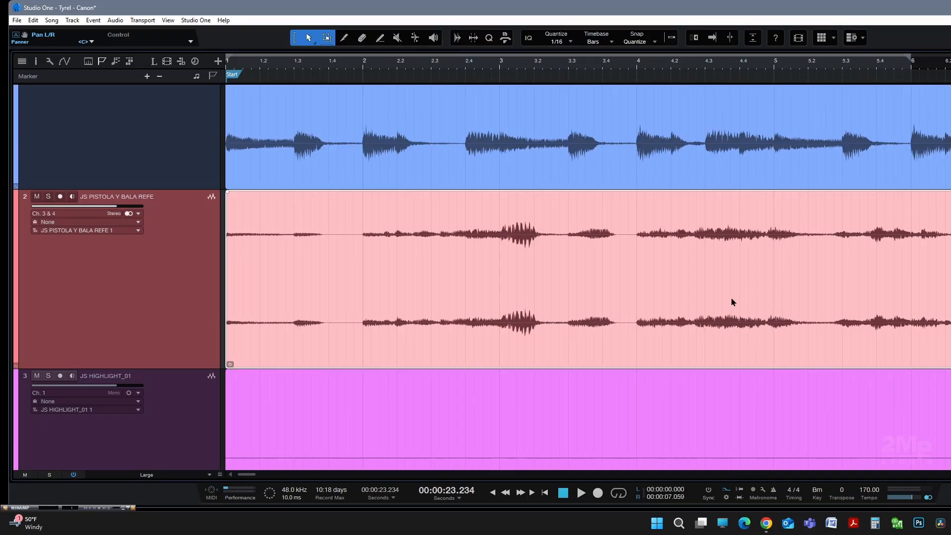
Fine-tune the JS PISTOLA Y BALA REFE clip's position so its transient at bar 17 lines up with 2 Track
scroll(639, 267, "down", 3)
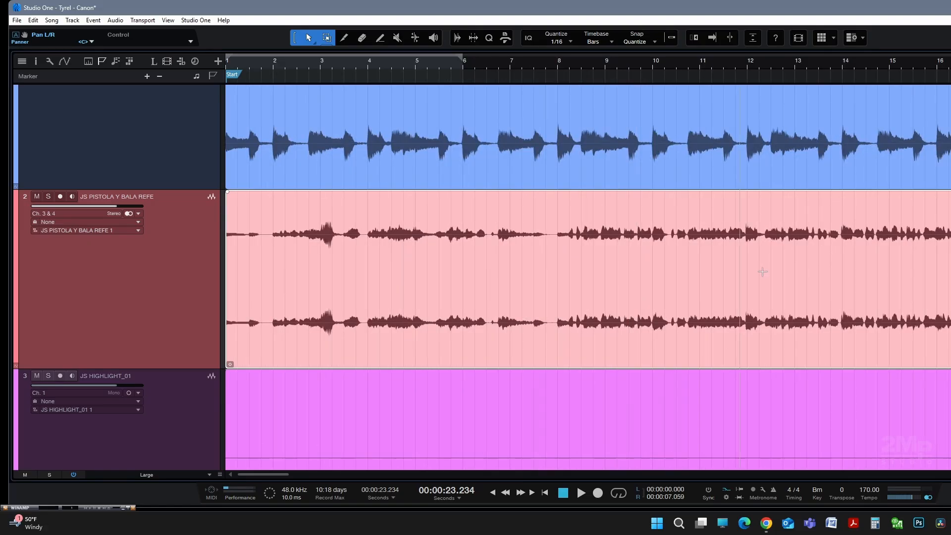
scroll(920, 253, "up", 4)
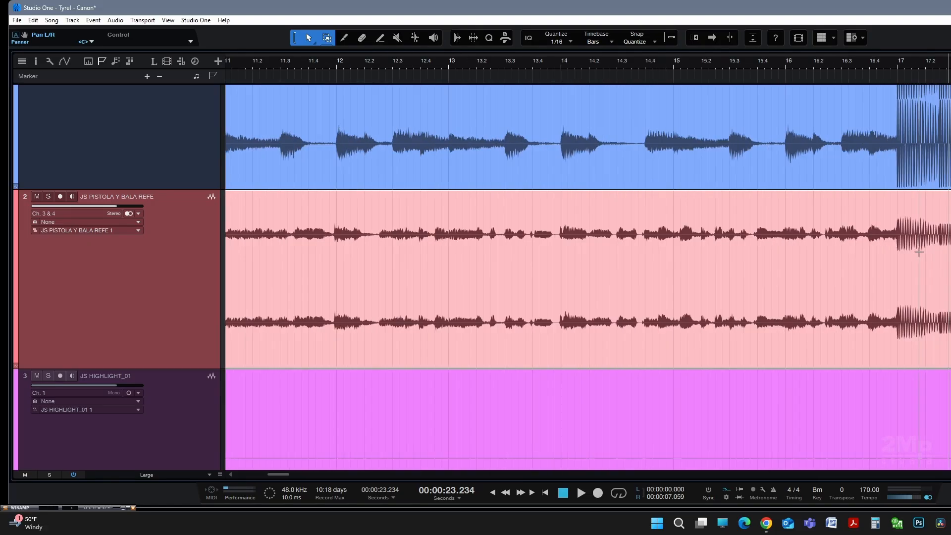
scroll(920, 253, "up", 5)
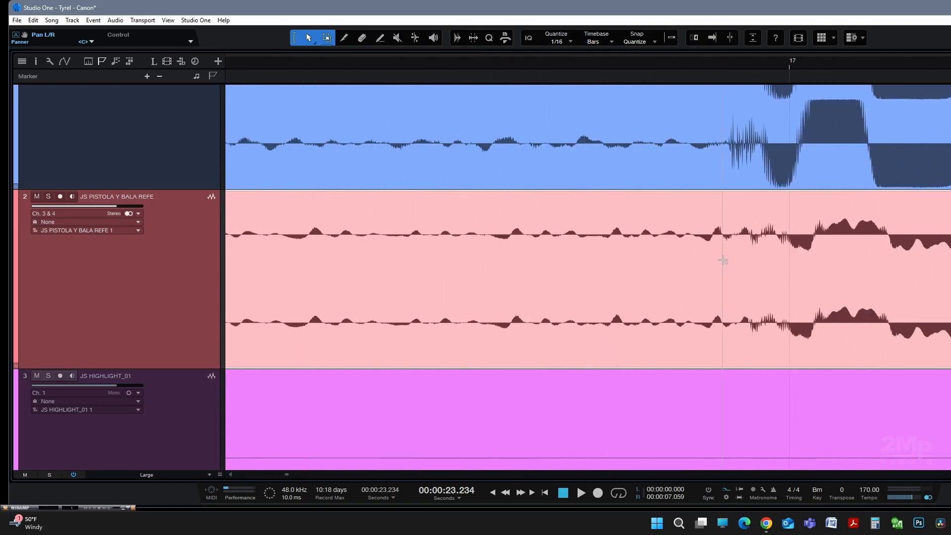
scroll(724, 260, "up", 4)
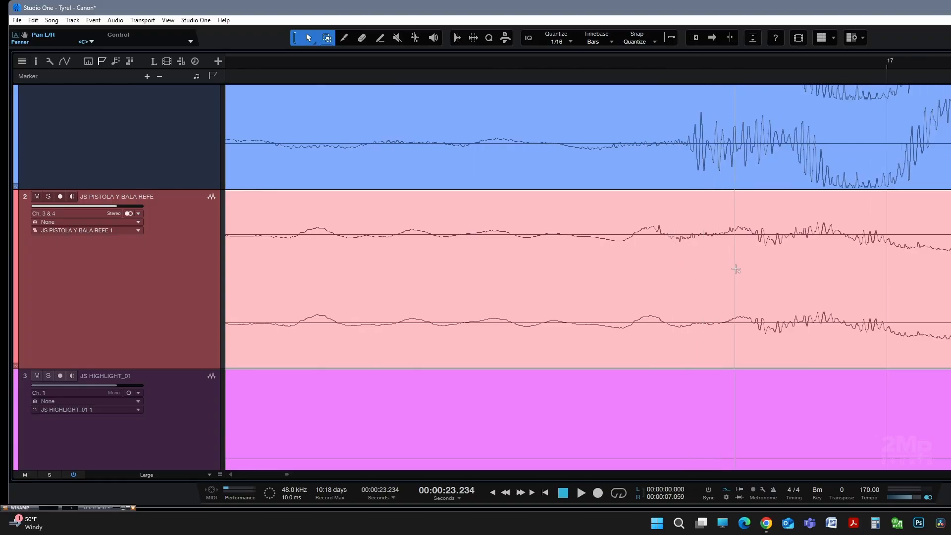
scroll(736, 270, "right", 1)
left_click_drag(765, 292, 795, 297)
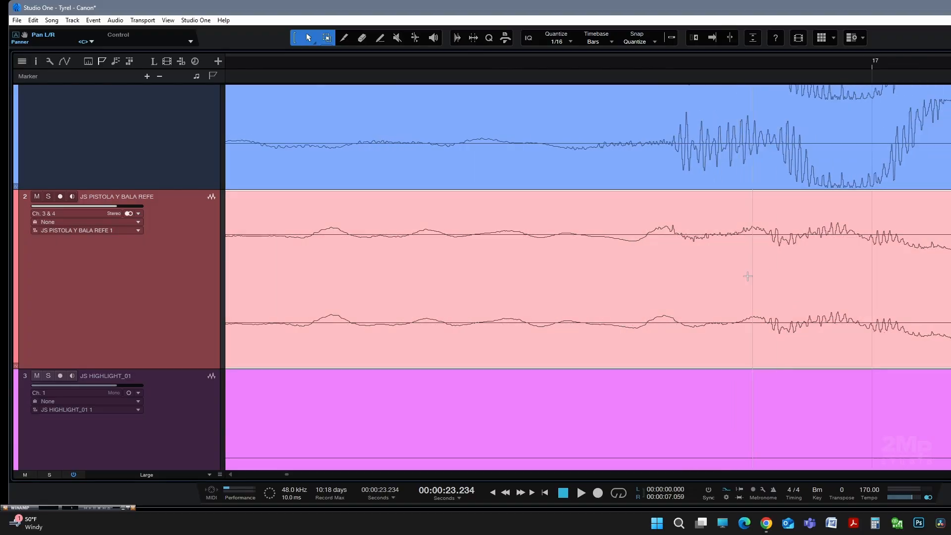
mouse_move(709, 303)
left_mouse_down()
mouse_move(723, 305)
mouse_move(697, 302)
left_mouse_up()
scroll(687, 270, "up", 3)
scroll(689, 297, "up", 3)
left_click(667, 304)
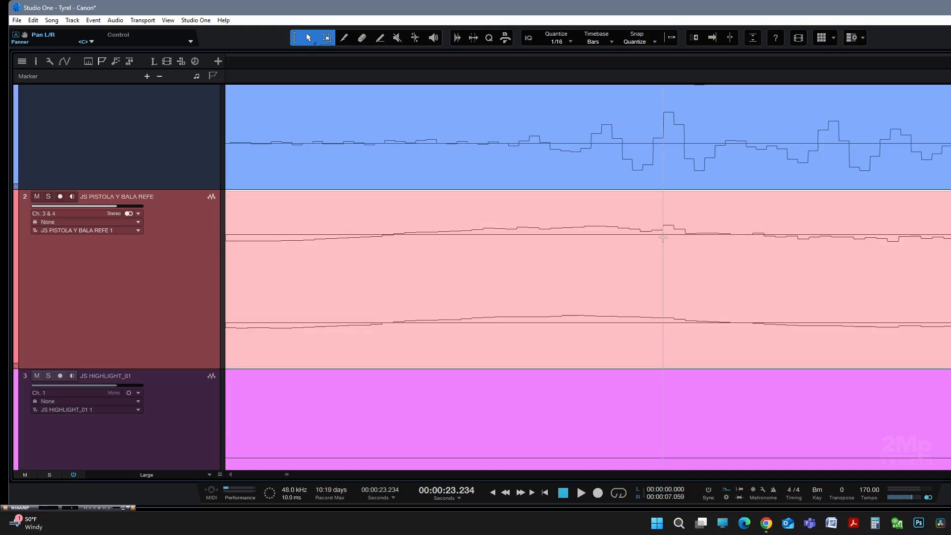
Play short passages from about bar 13 and bar 4 to check the reference clip's timing against 2 Track
scroll(732, 272, "down", 5)
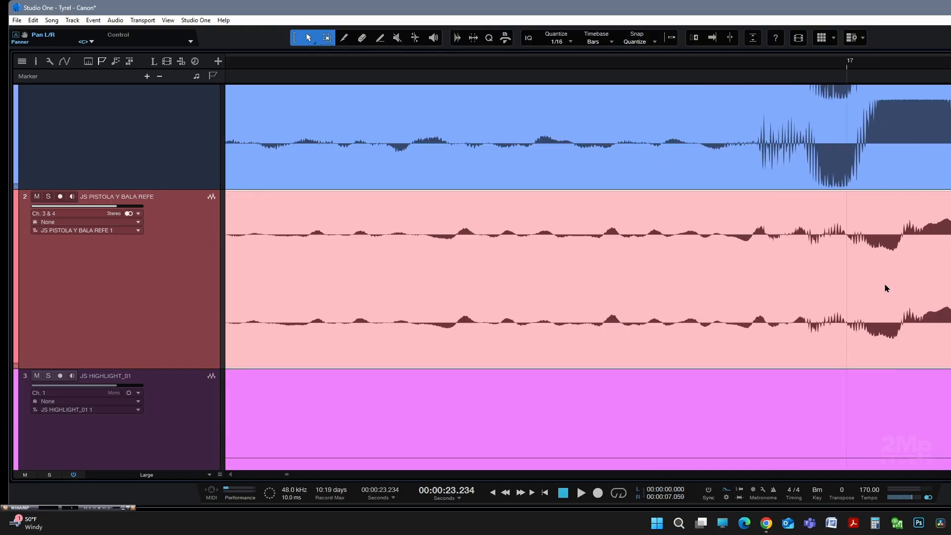
scroll(887, 289, "down", 5)
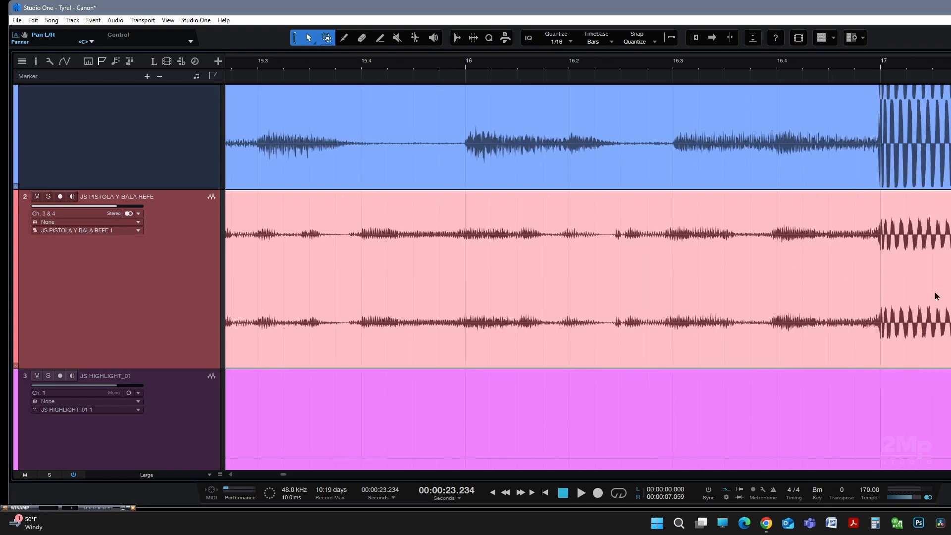
scroll(937, 296, "down", 5)
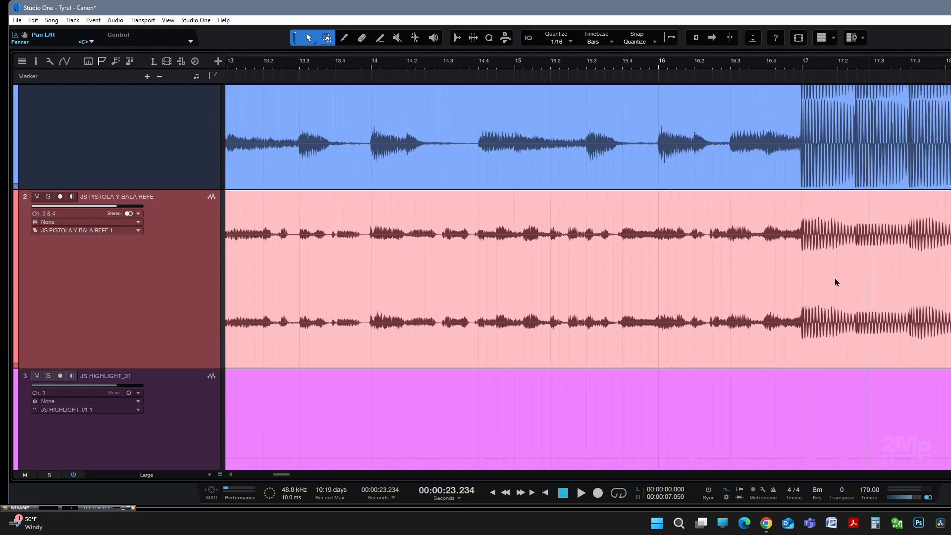
scroll(476, 168, "down", 8)
left_click(348, 77)
key("space")
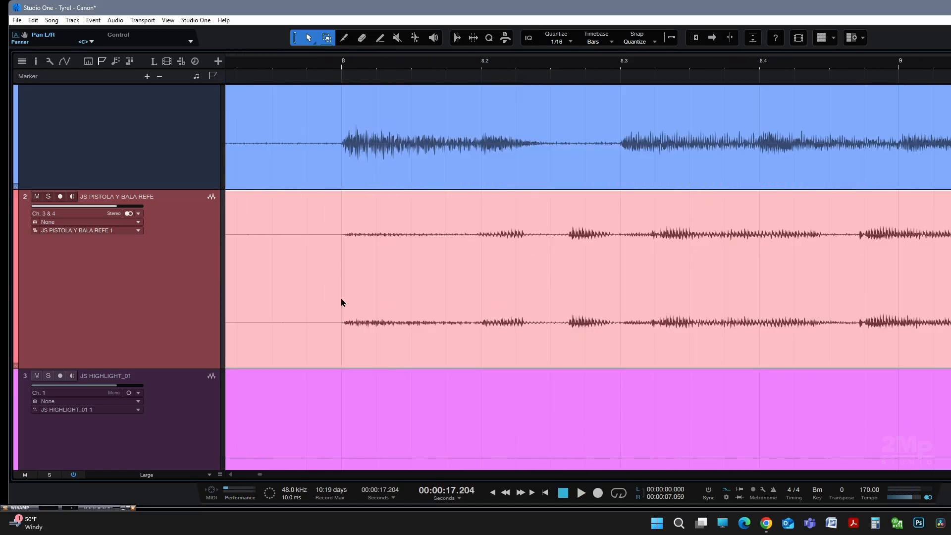
scroll(569, 266, "down", 8)
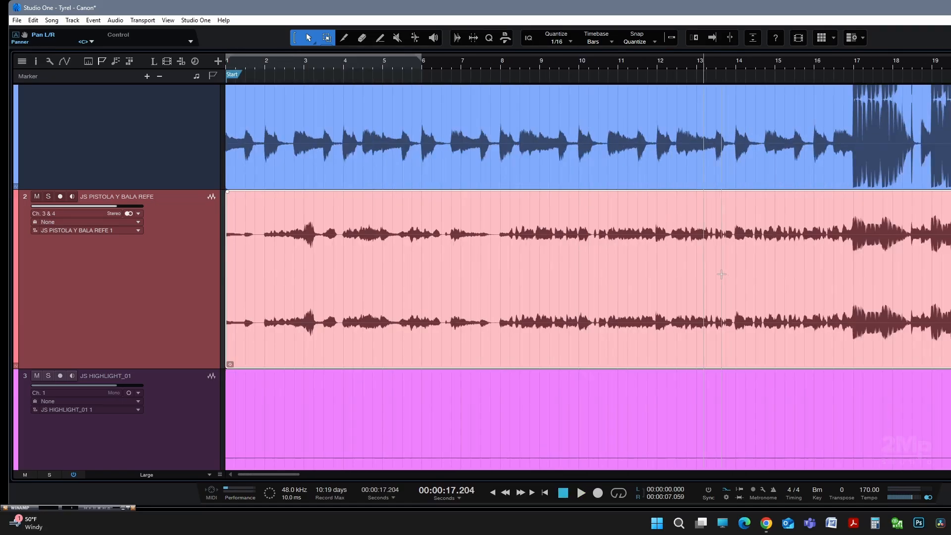
left_click(356, 64)
key("space")
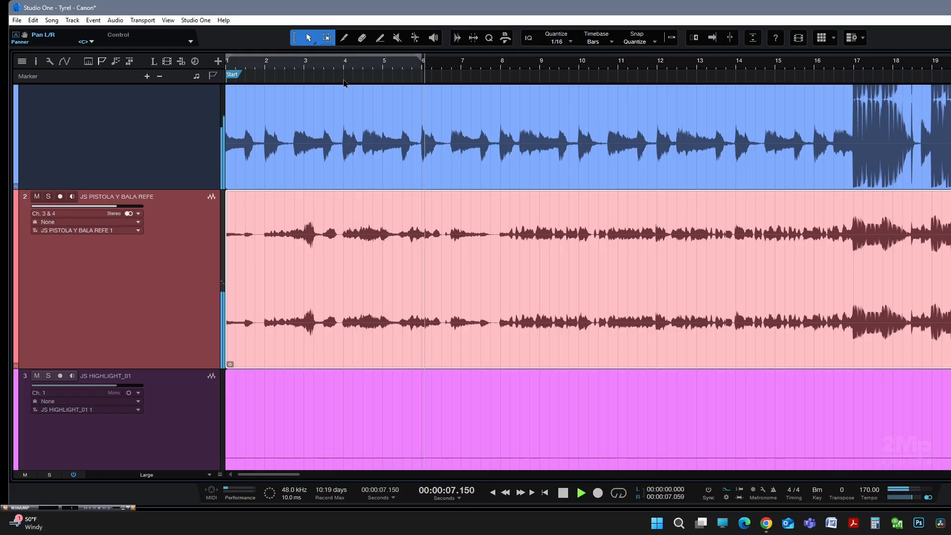
key("space")
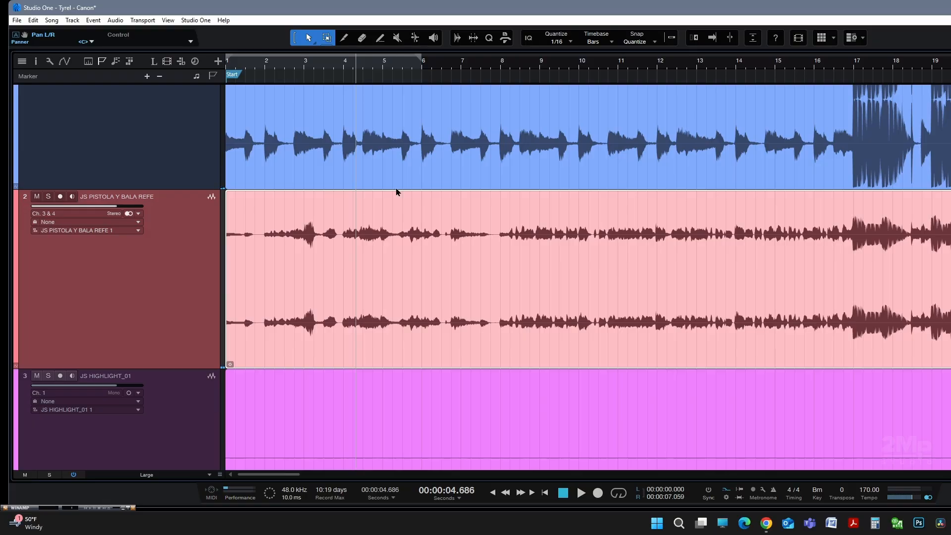
Nudge the JS PISTOLA Y BALA REFE clip slightly earlier to match the 2 Track waveform near beat 6.4
scroll(454, 259, "up", 15)
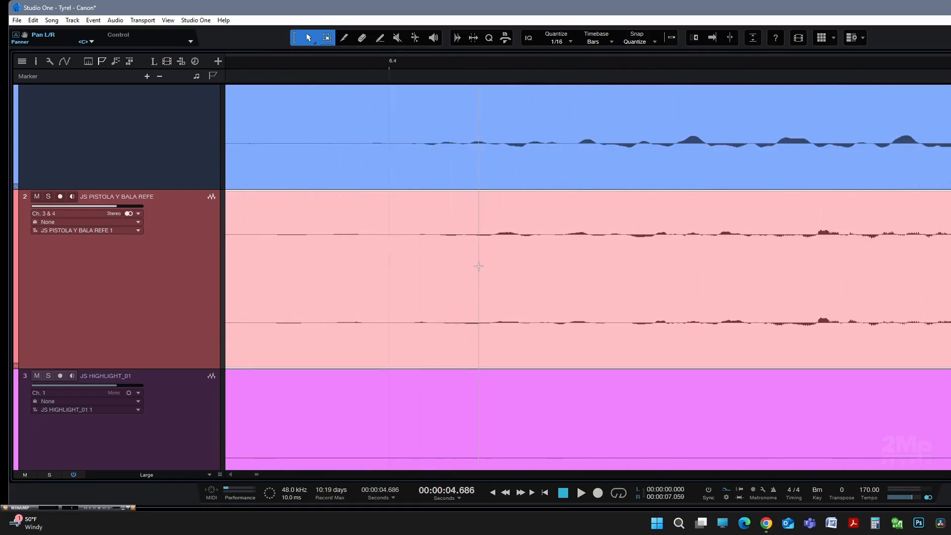
scroll(491, 270, "up", 1)
scroll(491, 271, "up", 2)
left_click_drag(503, 287, 469, 285)
scroll(472, 291, "down", 8)
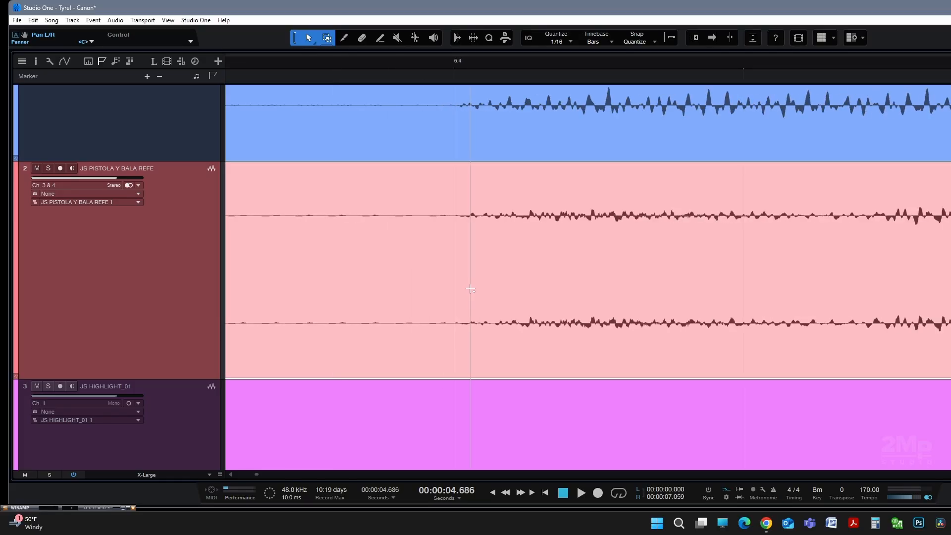
Play the song from about beat 6.4 to check the reference clip's alignment with 2 Track, and stop playback
key("space")
left_click(469, 74)
scroll(624, 228, "down", 10)
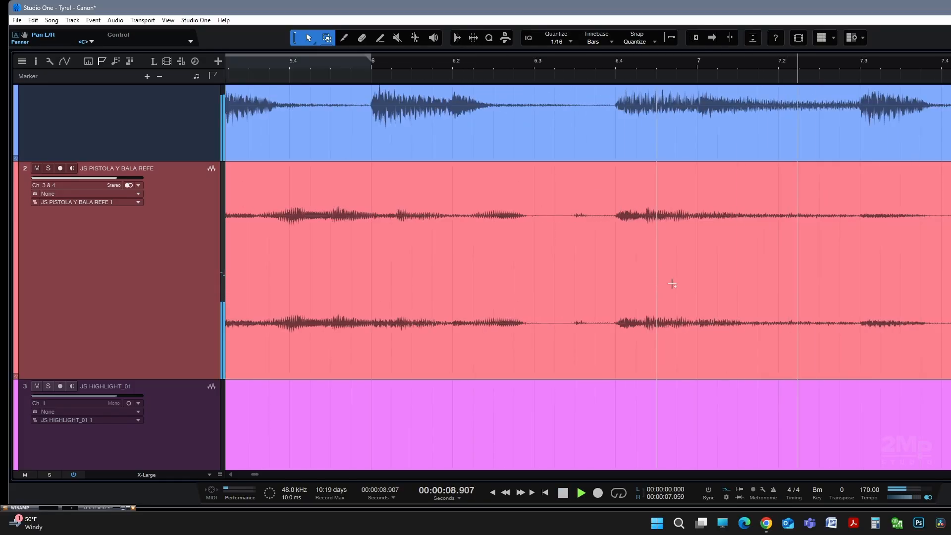
scroll(505, 239, "up", 10)
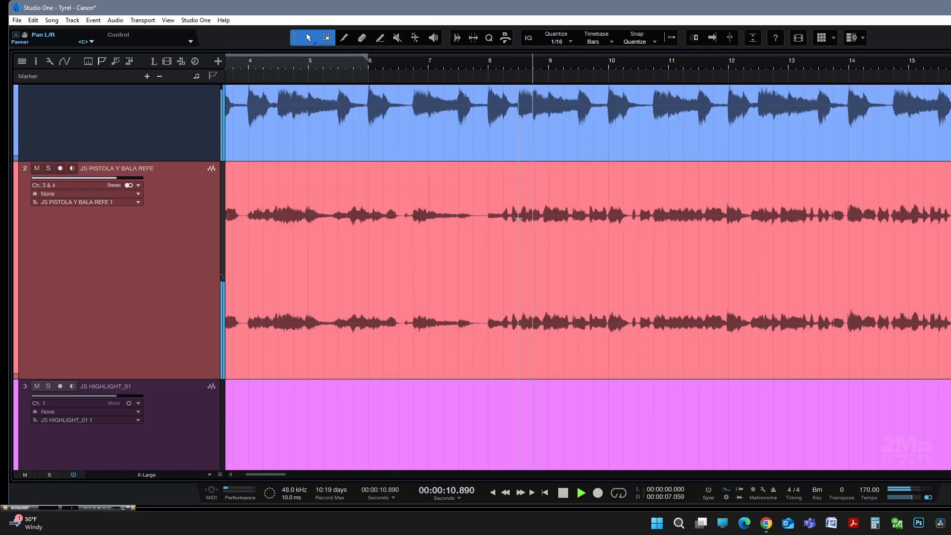
scroll(505, 239, "up", 2)
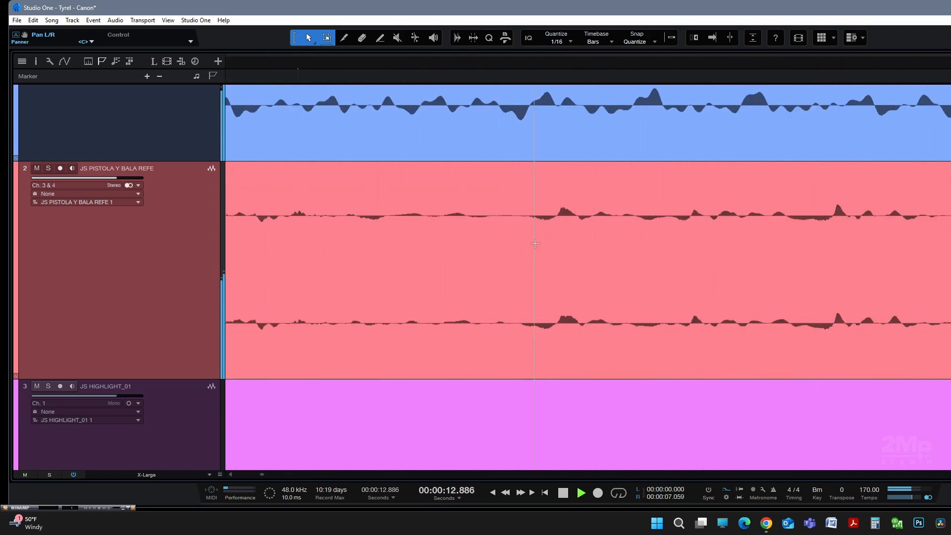
left_click(577, 281)
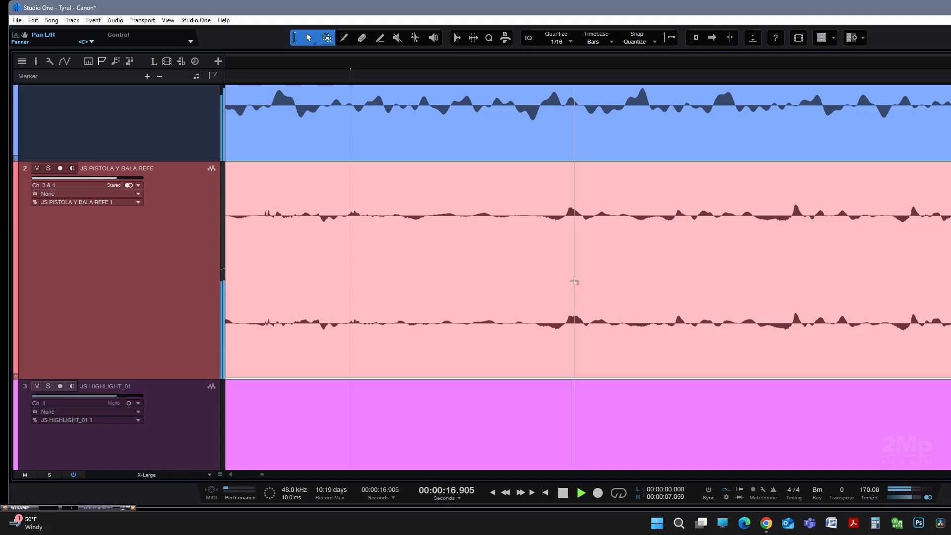
scroll(572, 285, "down", 10)
key("space")
Reorder the vocal tracks below the reference as JS VOX 1_01, JS VOX 2_01, JS REFUERZO_01 and JS HIGHLIGHT_01
scroll(569, 284, "down", 8)
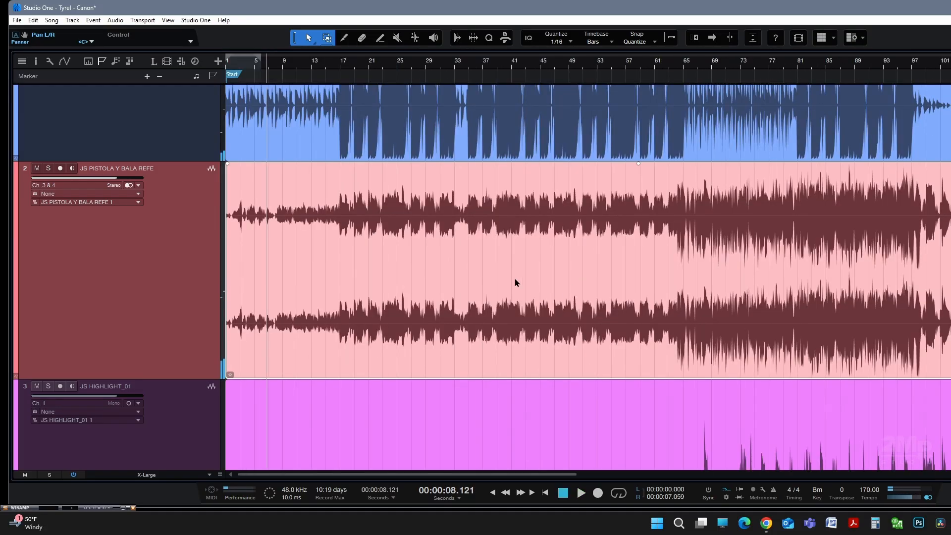
scroll(371, 230, "down", 3)
scroll(371, 231, "down", 2)
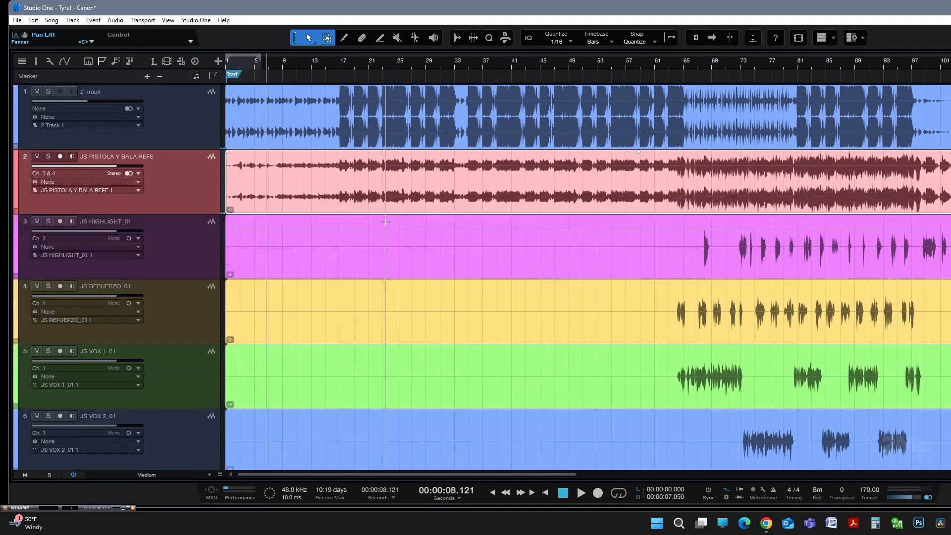
scroll(506, 246, "right", 4)
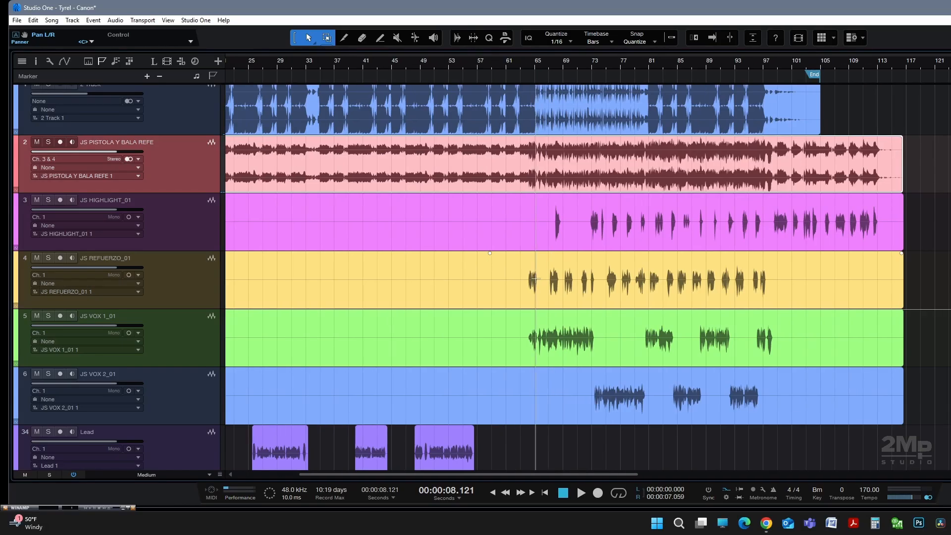
scroll(534, 286, "up", 5)
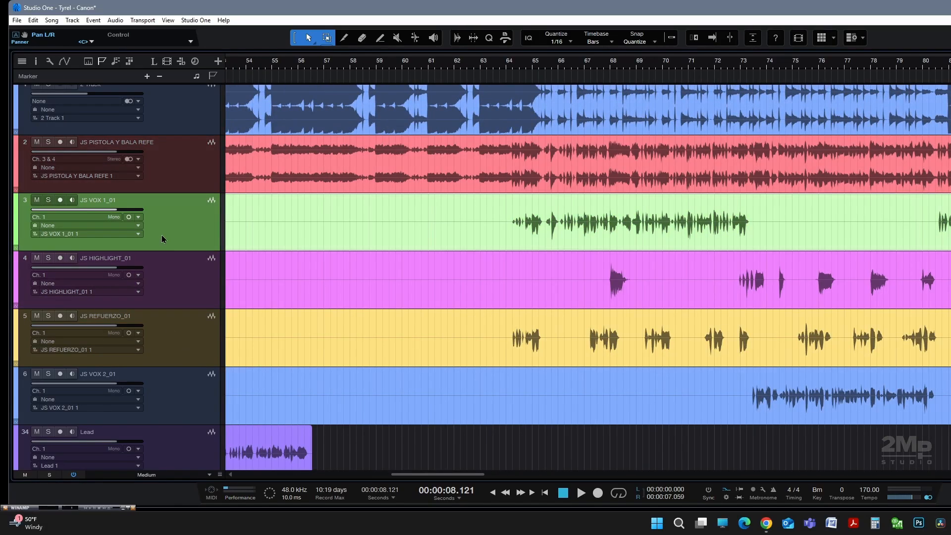
left_click_drag(179, 372, 180, 353)
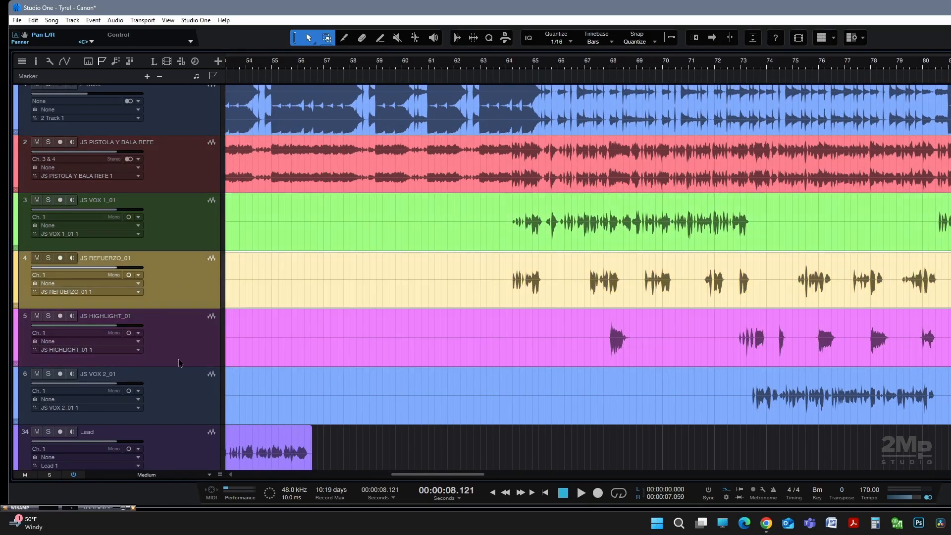
left_click_drag(165, 395, 174, 265)
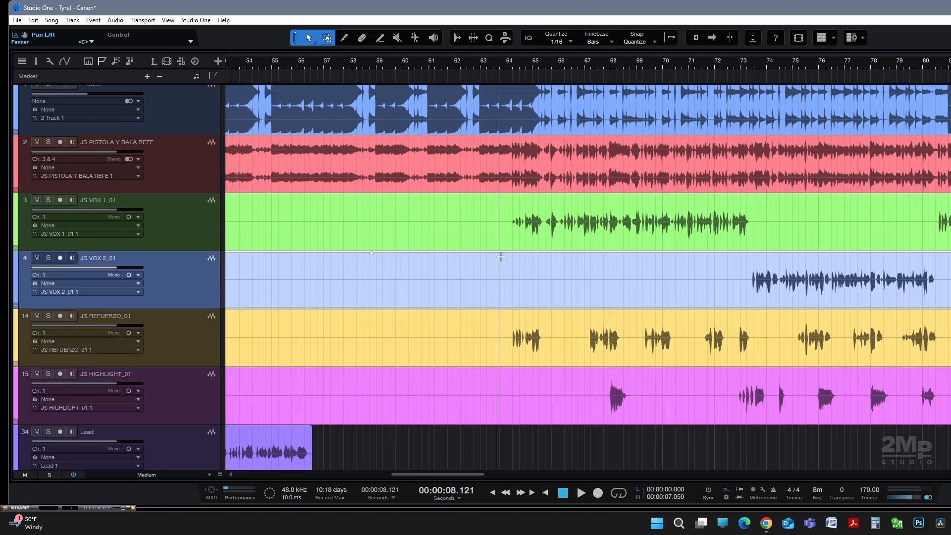
Compare the JS VOX 1_01 waveform with JS PISTOLA Y BALA REFE around beat 65.4 to judge the timing offset
scroll(544, 234, "up", 5)
scroll(544, 234, "up", 3)
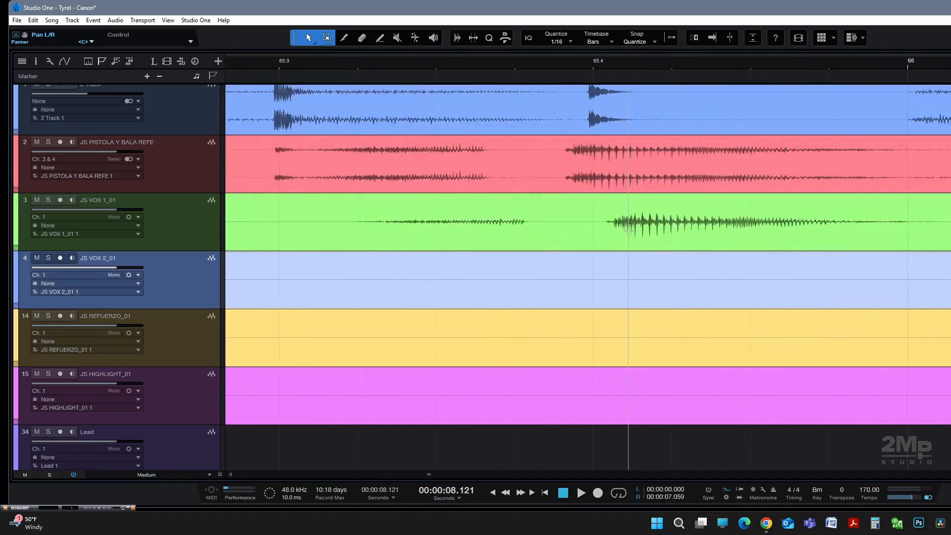
scroll(591, 239, "up", 2)
scroll(590, 239, "up", 2)
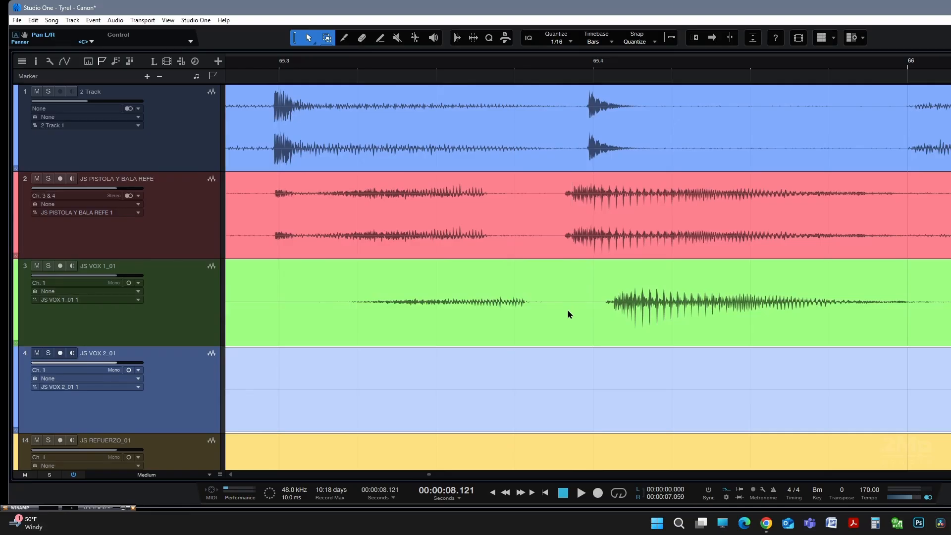
scroll(585, 315, "up", 3)
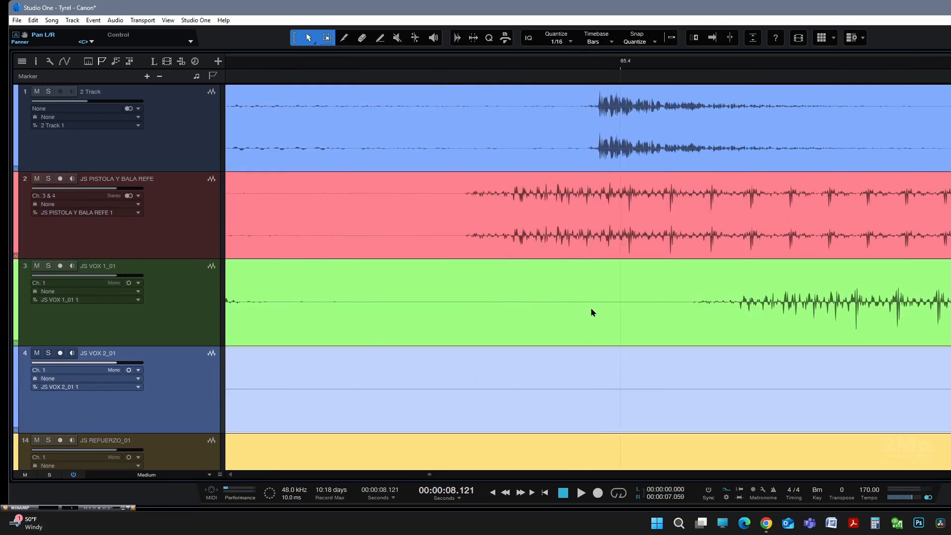
scroll(619, 315, "down", 3)
scroll(645, 318, "up", 2)
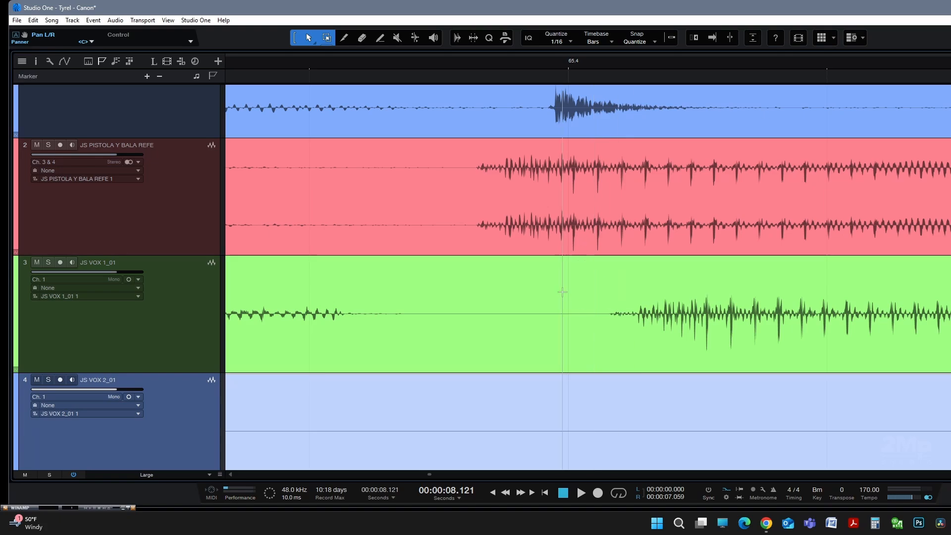
scroll(562, 292, "down", 10)
scroll(313, 335, "left", 2)
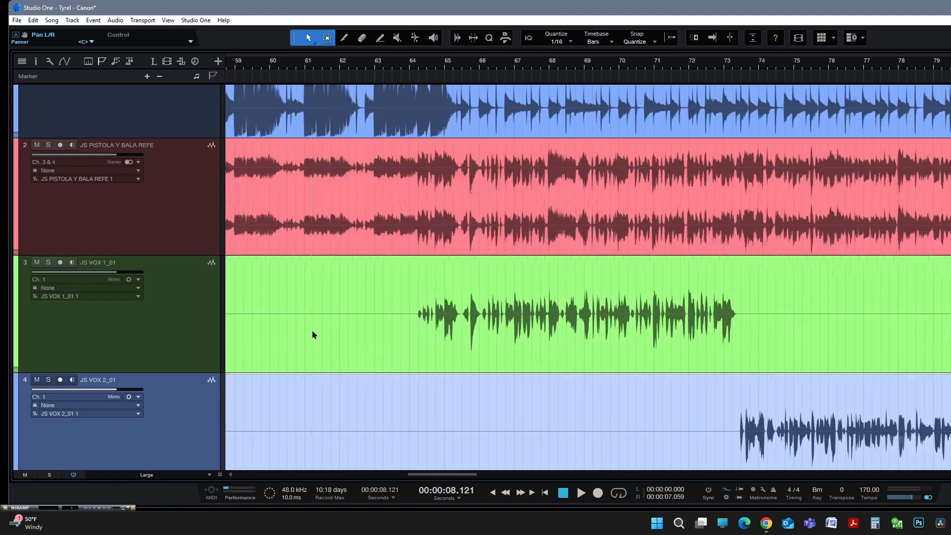
Select the JS VOX 1_01, JS VOX 2_01, JS REFUERZO_01 and JS HIGHLIGHT_01 clips together
scroll(313, 335, "down", 5)
scroll(313, 335, "down", 7)
scroll(298, 317, "left", 3)
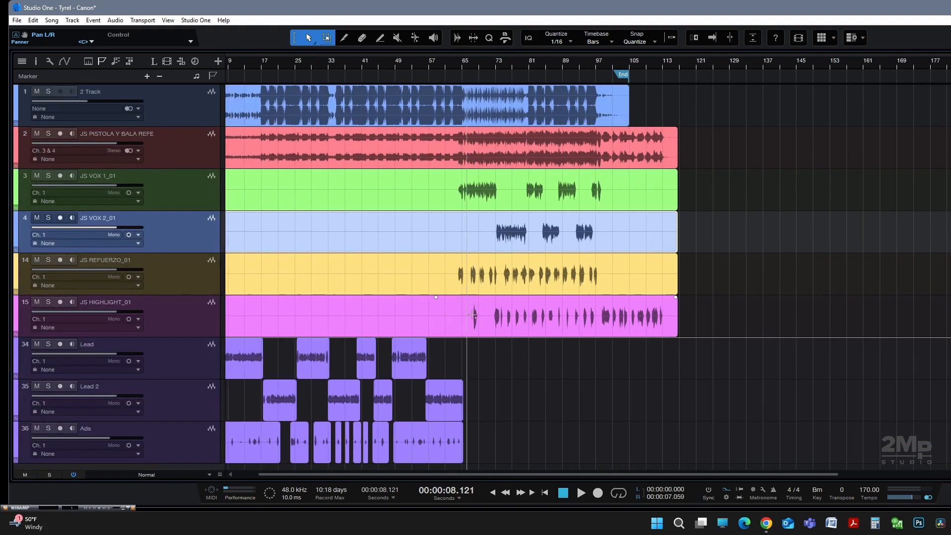
scroll(473, 316, "left", 1)
mouse_move(734, 336)
left_mouse_down()
mouse_move(248, 213)
mouse_move(263, 197)
mouse_move(231, 195)
left_mouse_up()
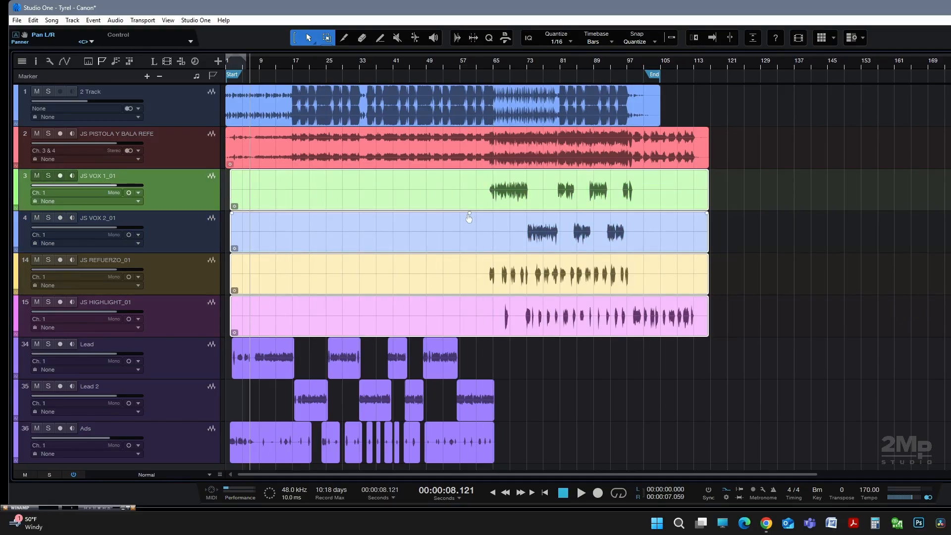
Move the four selected vocal clips earlier so the JS VOX 1_01 vocal onset near bar 65 roughly meets the reference
scroll(490, 202, "up", 15)
scroll(883, 231, "up", 2)
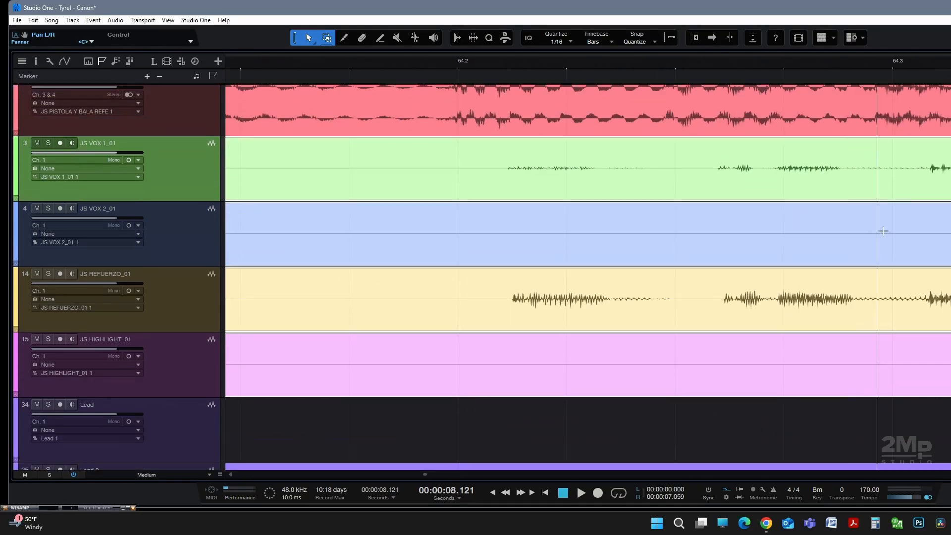
scroll(778, 206, "up", 2)
scroll(756, 241, "up", 1)
scroll(749, 244, "up", 4)
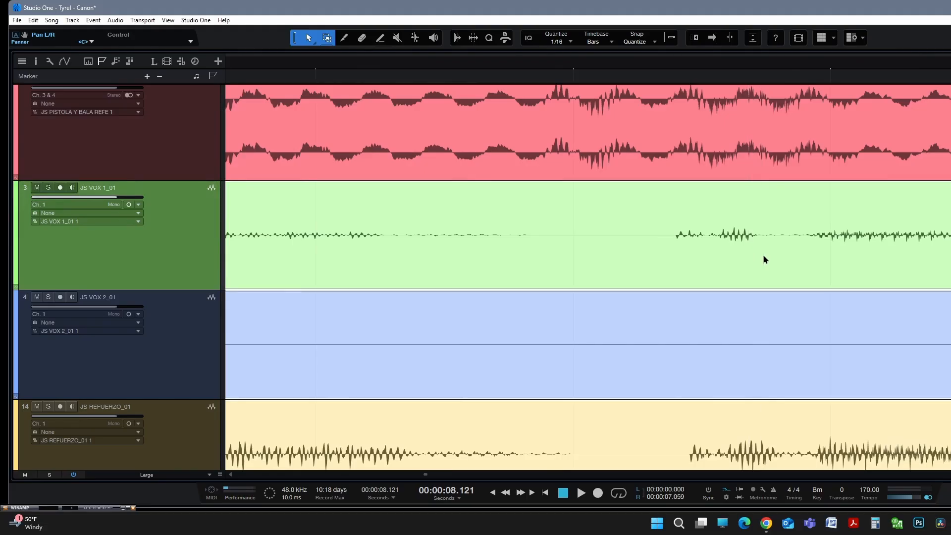
scroll(764, 259, "right", 6)
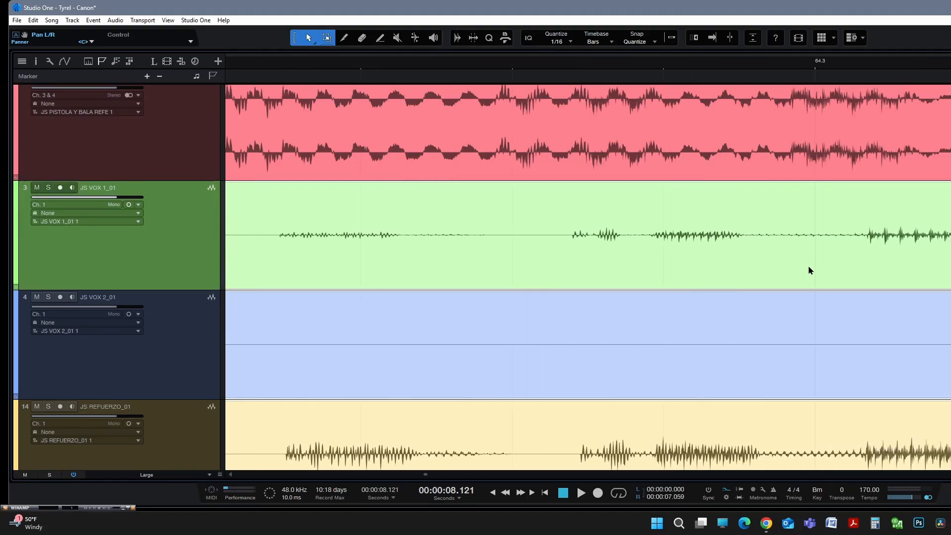
scroll(822, 266, "right", 2)
scroll(829, 267, "down", 4)
scroll(914, 263, "right", 5)
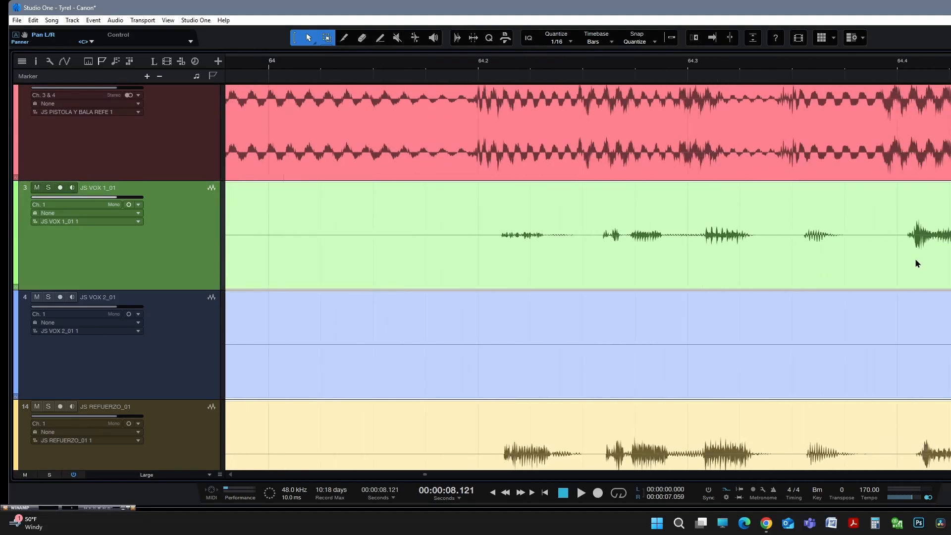
scroll(916, 261, "right", 5)
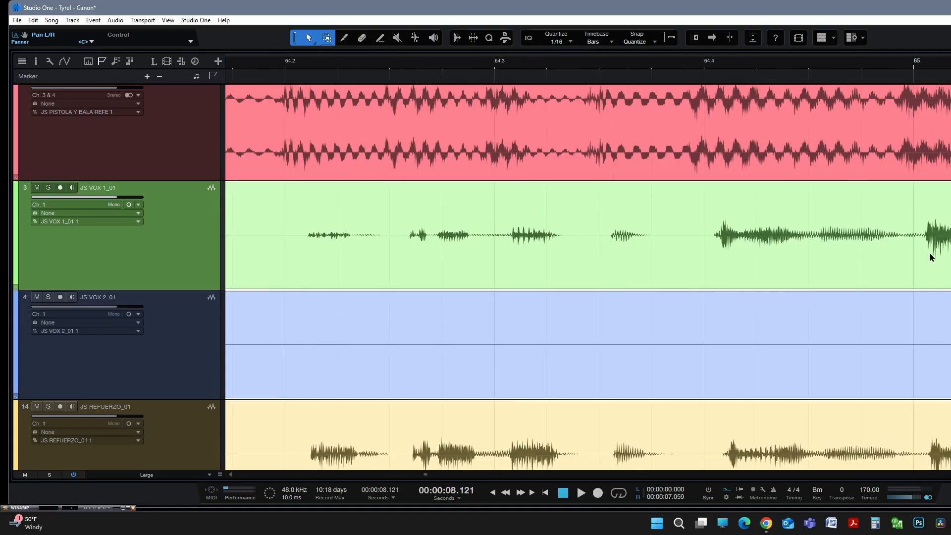
scroll(931, 257, "up", 3)
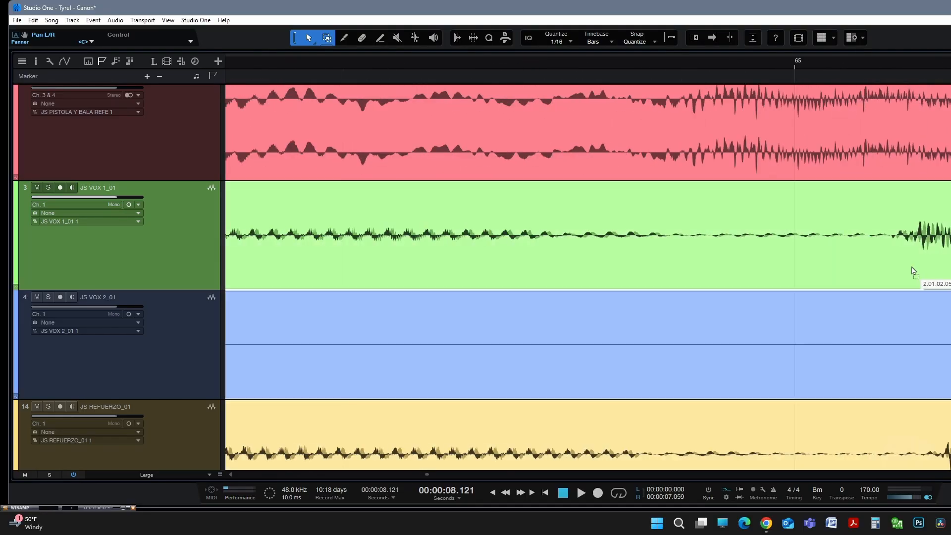
left_click_drag(914, 271, 708, 251)
Nudge the four vocal clips slightly earlier to refine their match with the reference just before bar 65
scroll(749, 259, "up", 3)
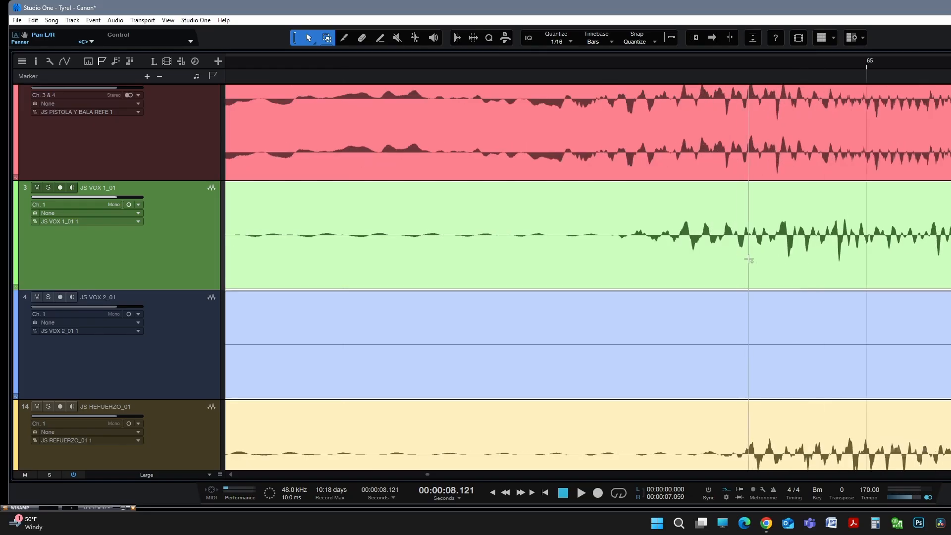
scroll(765, 263, "up", 1)
left_click_drag(804, 273, 789, 275)
Play the song from about bar 64 to hear the vocal stems' timing against the reference
scroll(694, 277, "down", 10)
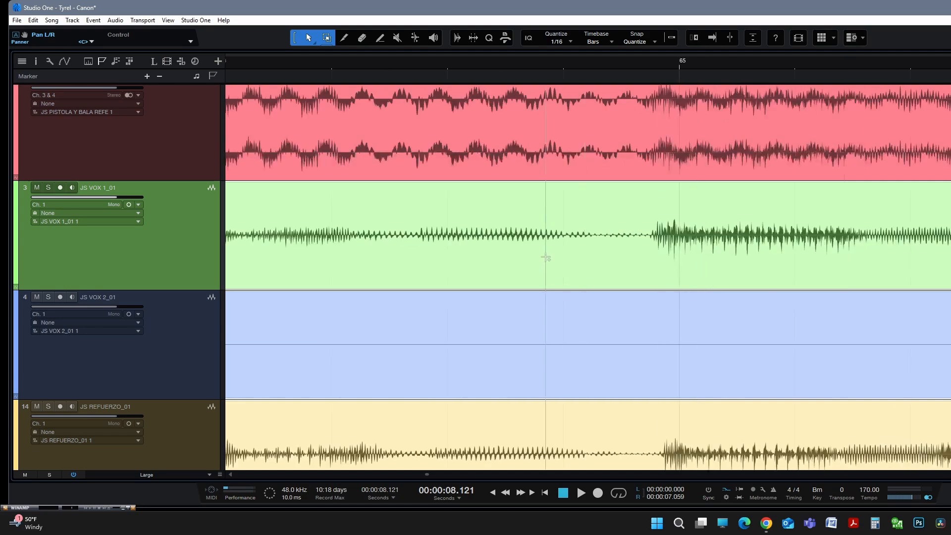
scroll(491, 258, "down", 3)
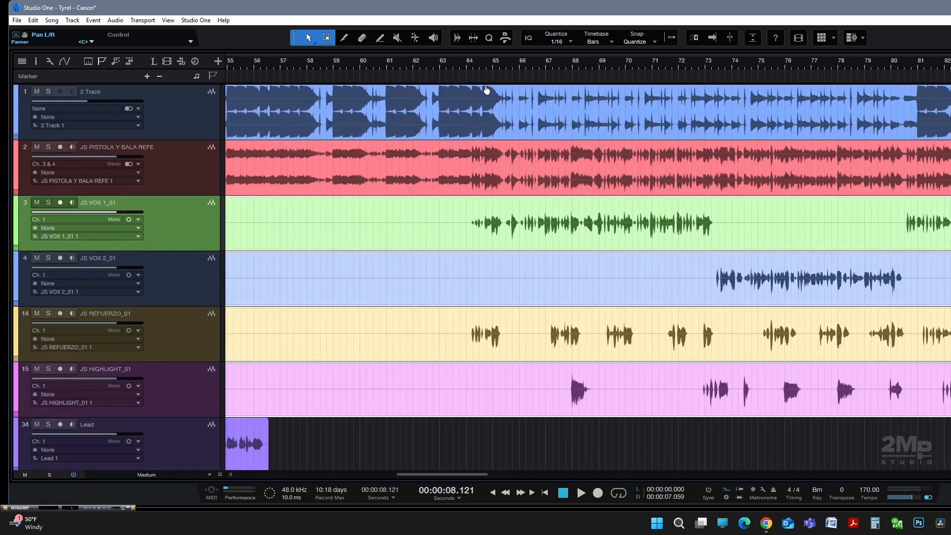
left_click(471, 64)
key("space")
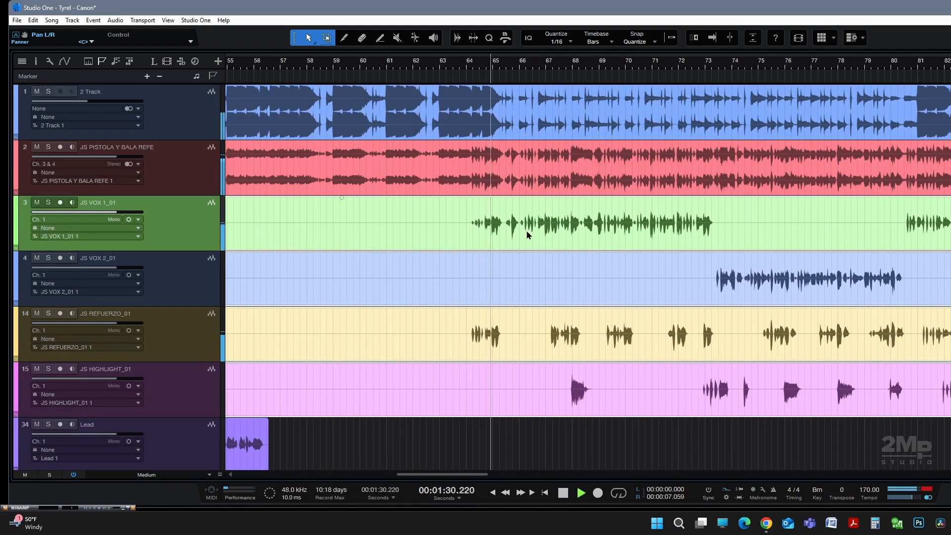
Shift the four selected vocal clips earlier so the JS VOX 1_01 peaks match the reference peaks around beat 65.4
scroll(523, 236, "up", 7)
scroll(405, 228, "up", 7)
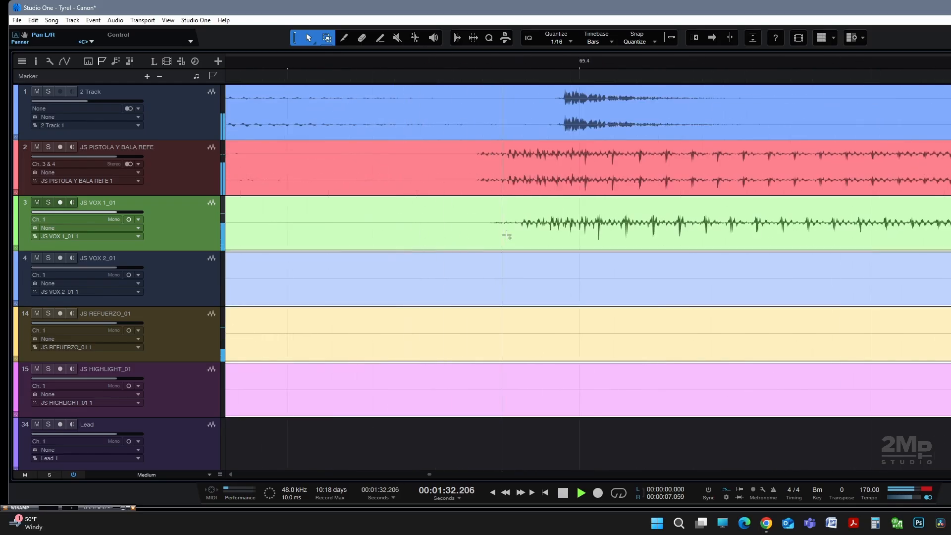
scroll(584, 236, "up", 3)
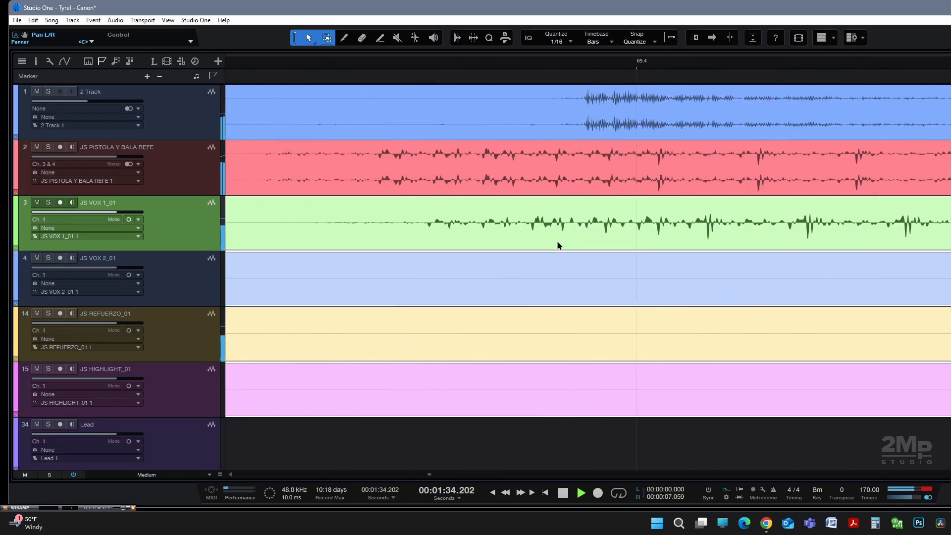
left_click_drag(556, 246, 509, 250)
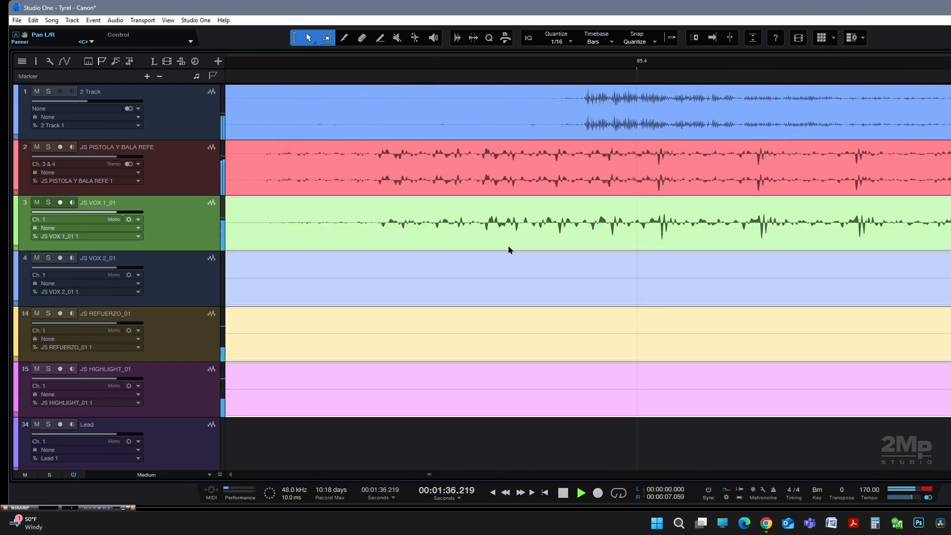
Fine-tune the four vocal clips at sample level against the reference waveform just after beat 65.4
scroll(644, 245, "up", 6)
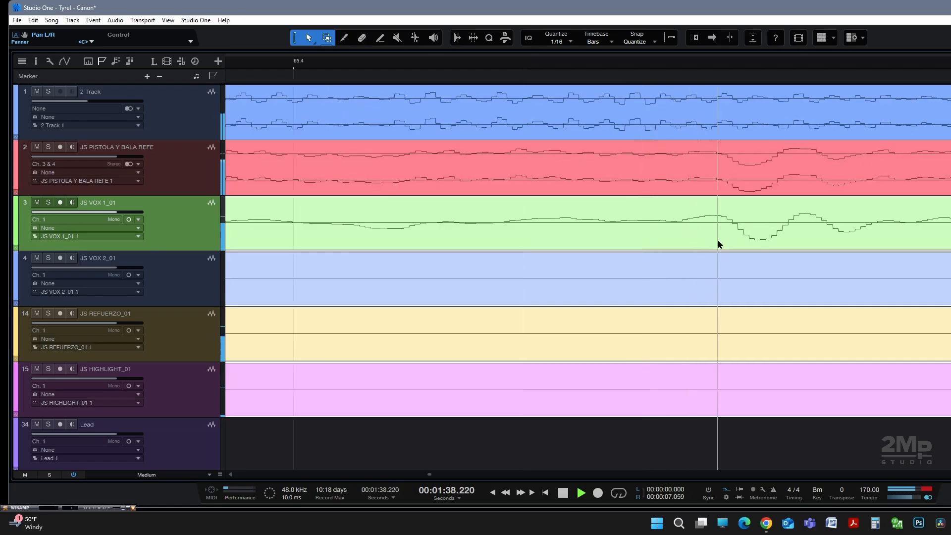
left_click_drag(718, 244, 730, 245)
scroll(748, 255, "down", 6)
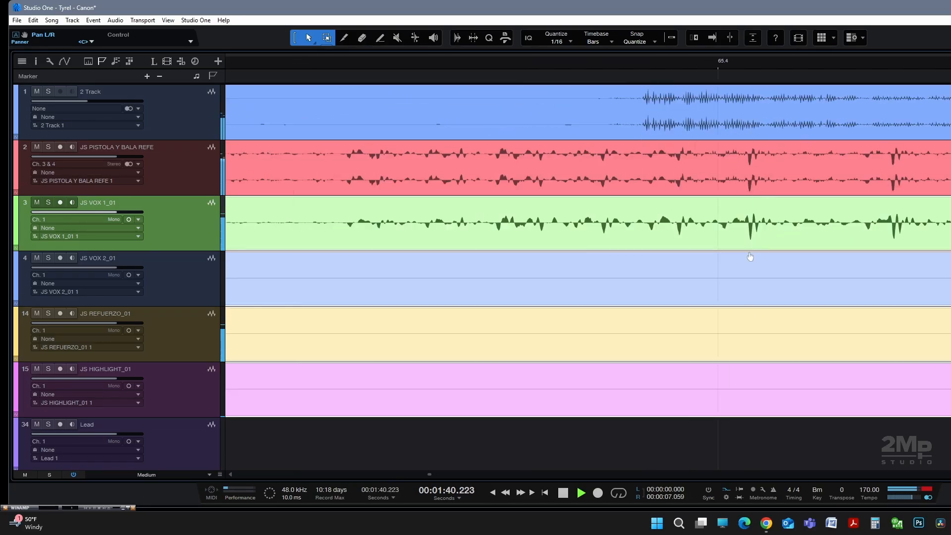
Stop playback and place the playhead at about bar 64, just before the vocal stems enter
scroll(655, 289, "down", 8)
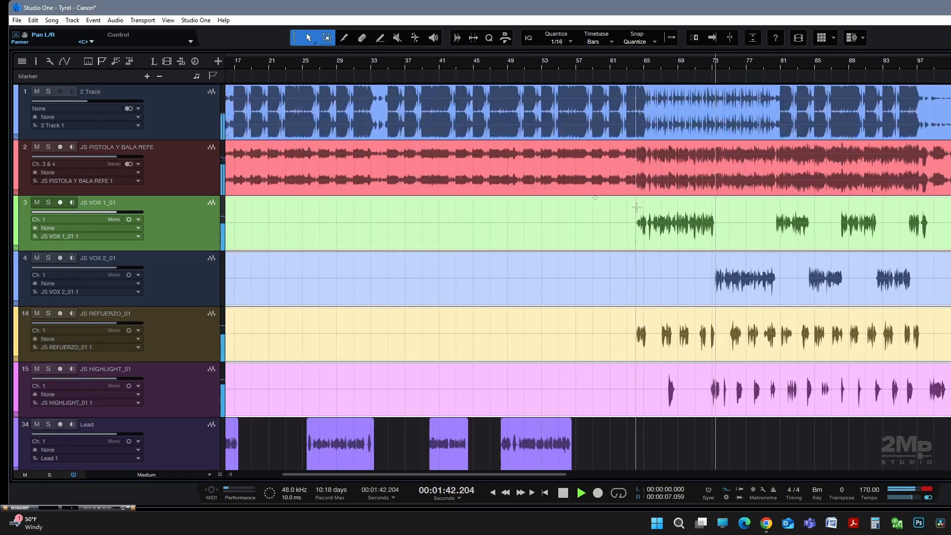
scroll(659, 238, "down", 2)
scroll(670, 204, "down", 4)
key("space")
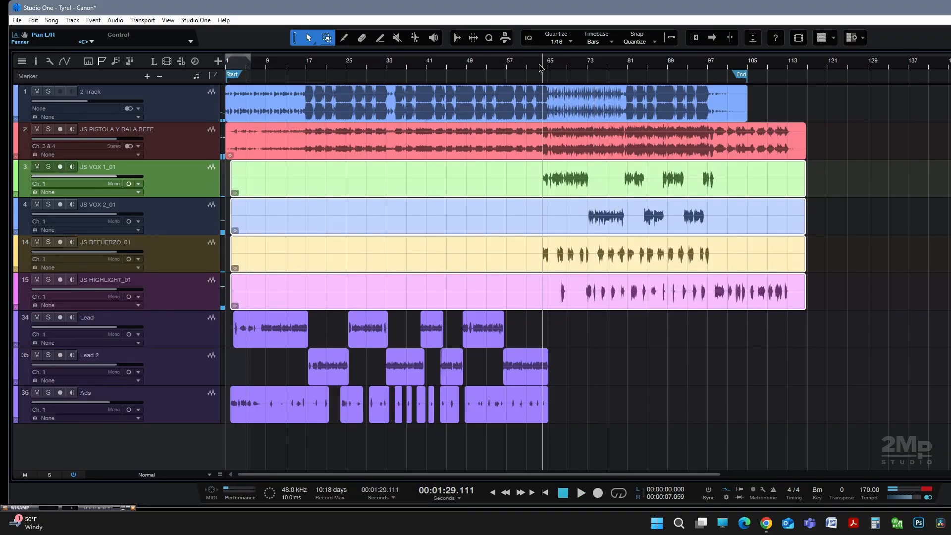
Mute the JS PISTOLA Y BALA REFE track
scroll(541, 68, "up", 5)
left_click(174, 145)
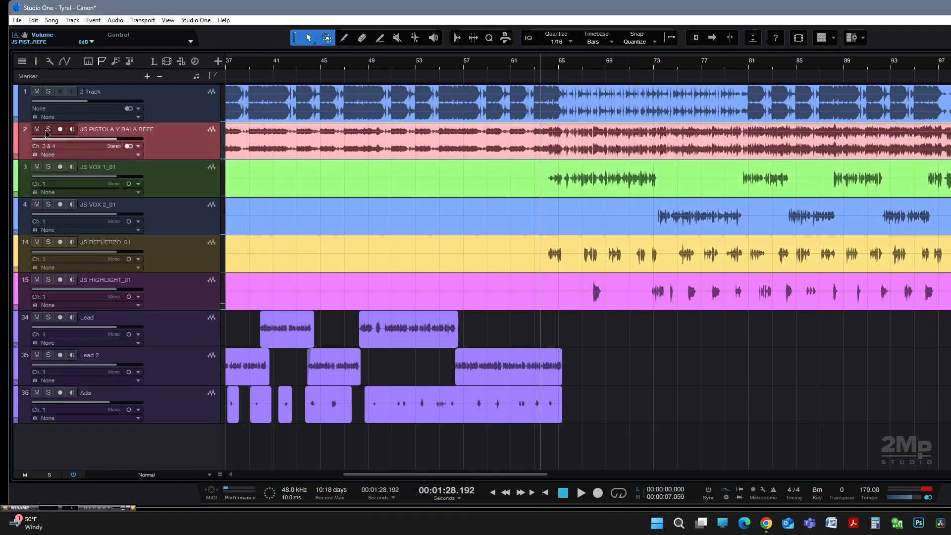
scroll(553, 191, "up", 1)
scroll(557, 204, "up", 1)
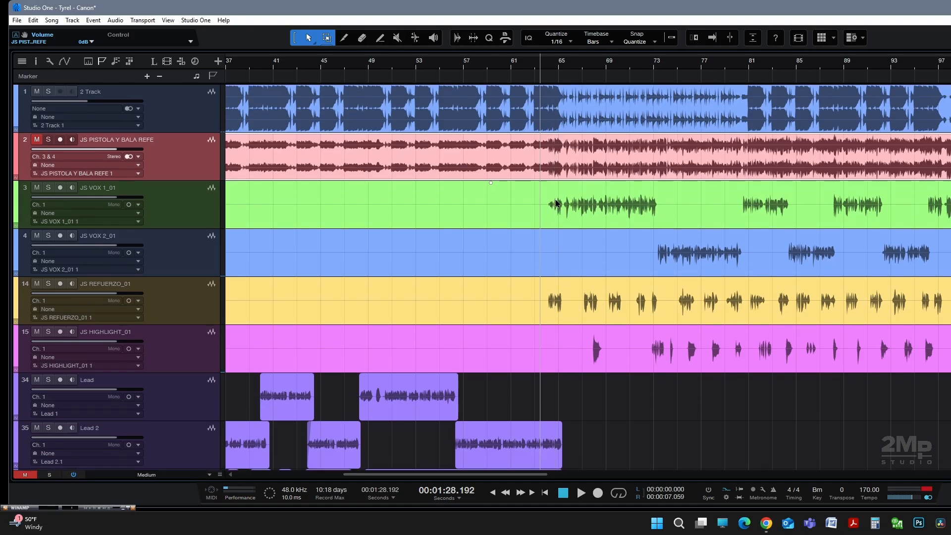
scroll(535, 210, "up", 3)
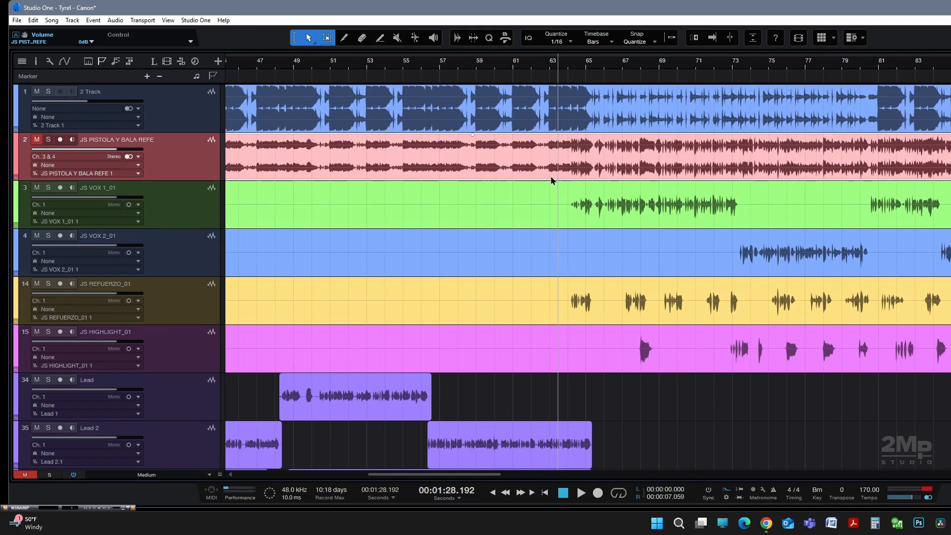
Play the song from about bar 63 to check the aligned vocal stems against 2 Track without the reference
key("space")
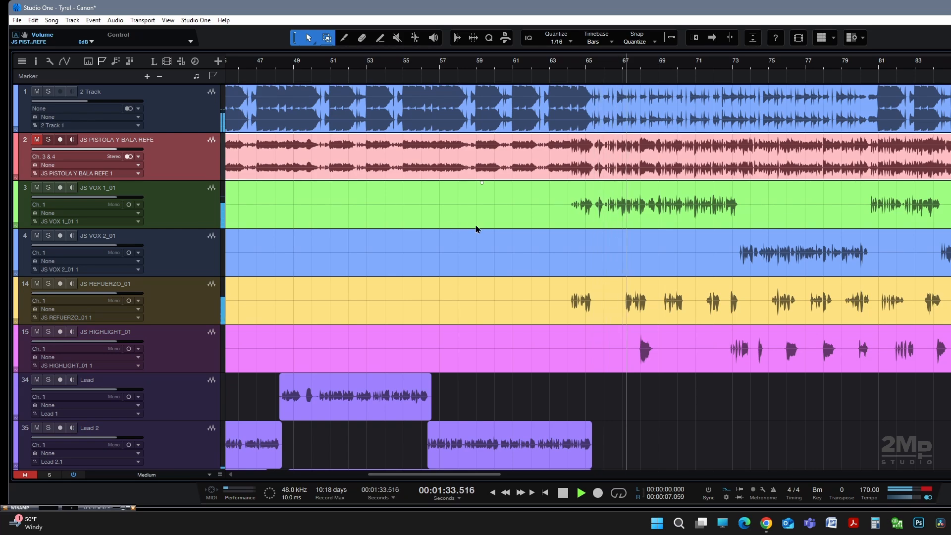
scroll(509, 236, "down", 3)
scroll(509, 235, "down", 3)
scroll(514, 236, "down", 1)
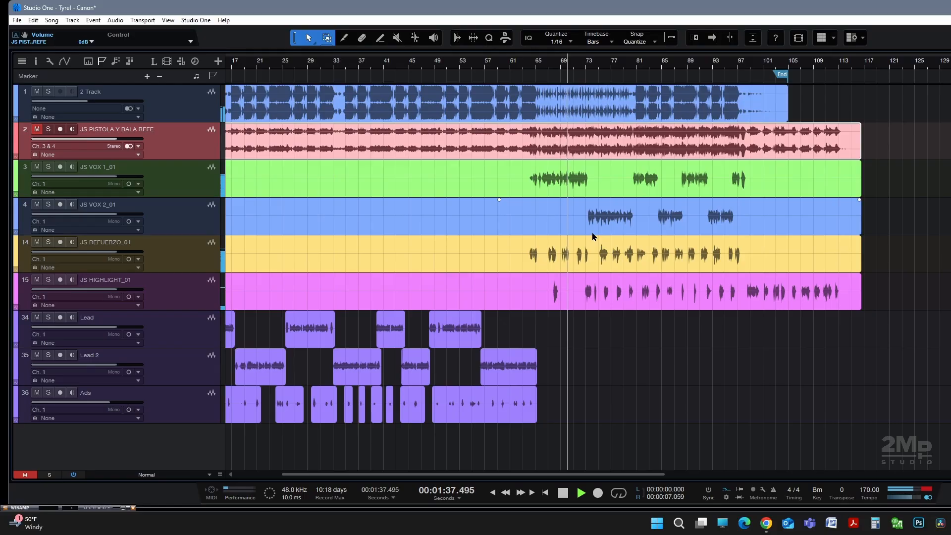
Stop playback and import the Palo CanAm refe mix plus its AD LIB, HI LI and LEAD acapella stems as new tracks below Ads
key("space")
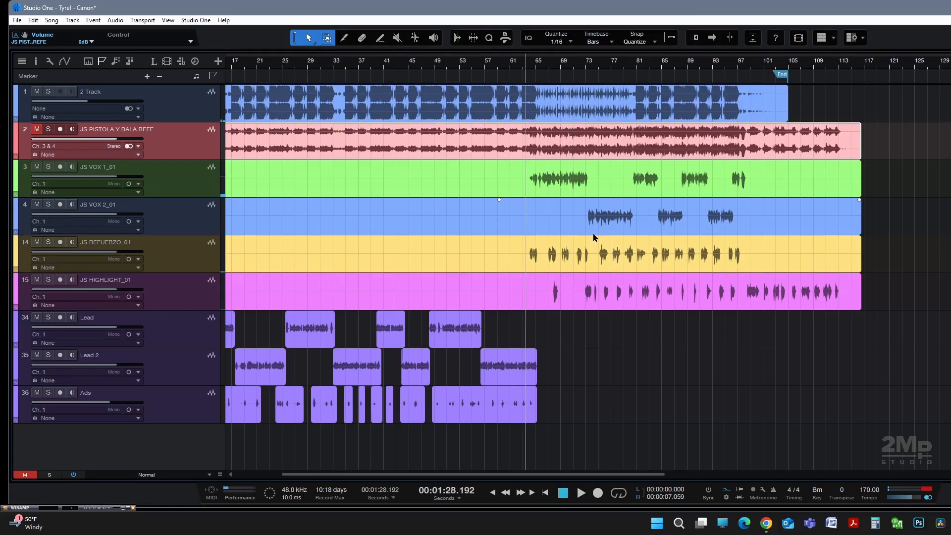
scroll(634, 319, "left", 2)
scroll(634, 318, "down", 1)
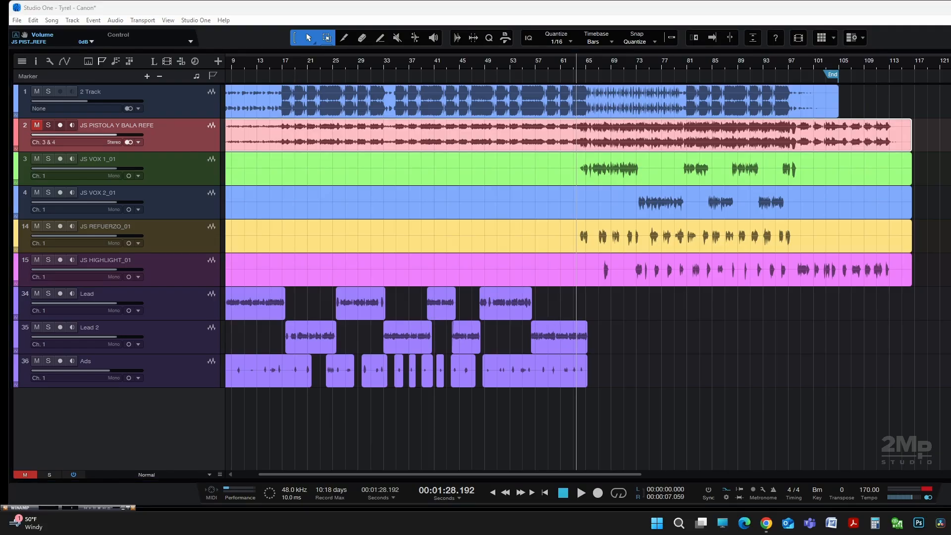
left_click_drag(308, 441, 265, 428)
scroll(598, 430, "down", 2)
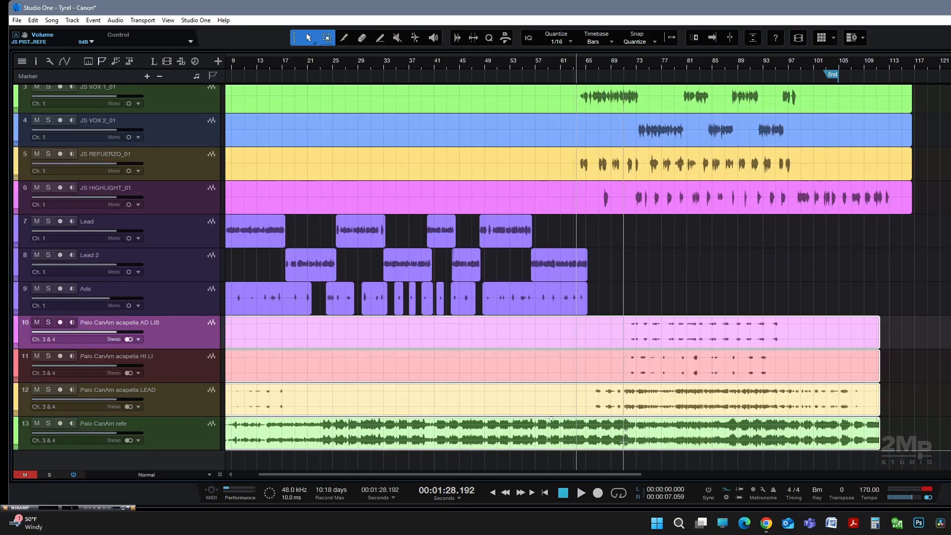
Mute the four JS vocal tracks: VOX 1_01, VOX 2_01, REFUERZO_01 and HIGHLIGHT_01
scroll(618, 392, "up", 1)
scroll(618, 397, "up", 1)
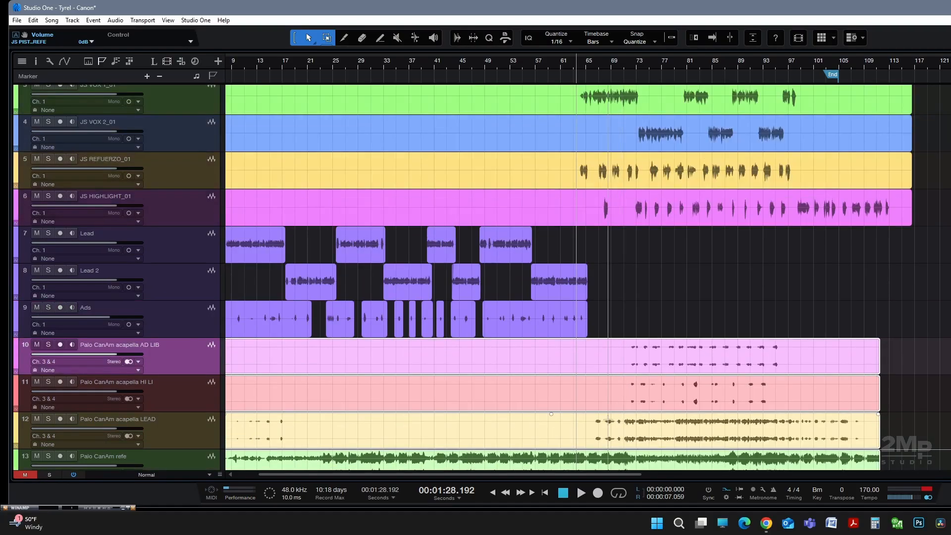
scroll(606, 421, "up", 3)
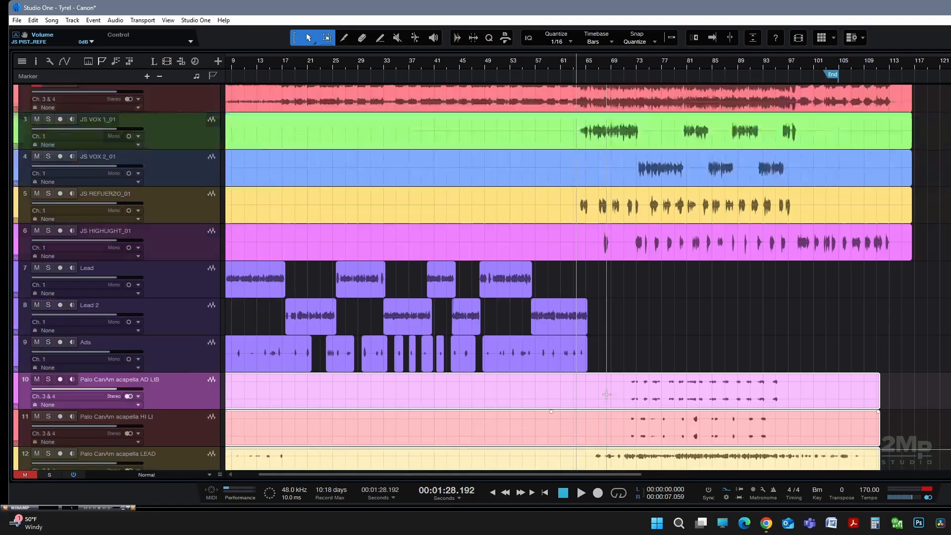
scroll(631, 377, "down", 3)
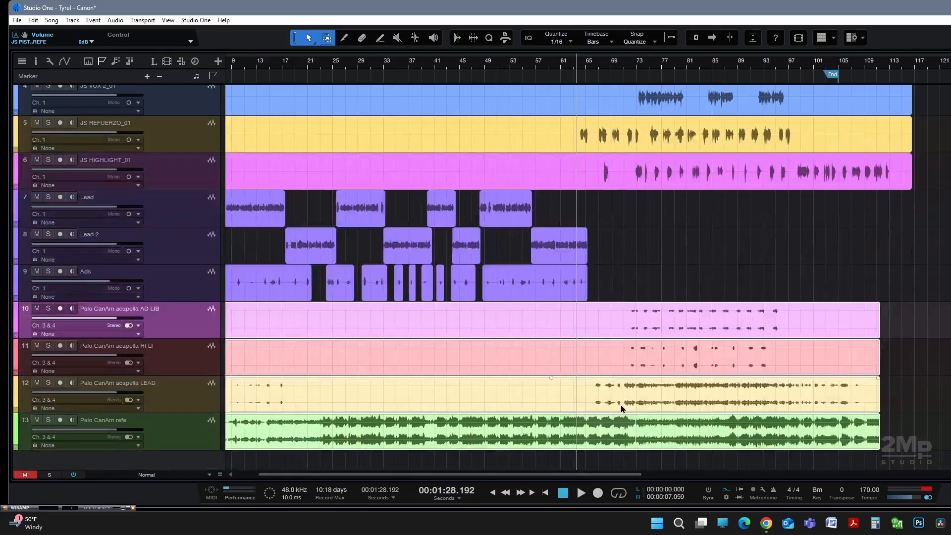
scroll(623, 409, "up", 3)
left_click_drag(176, 289, 173, 176)
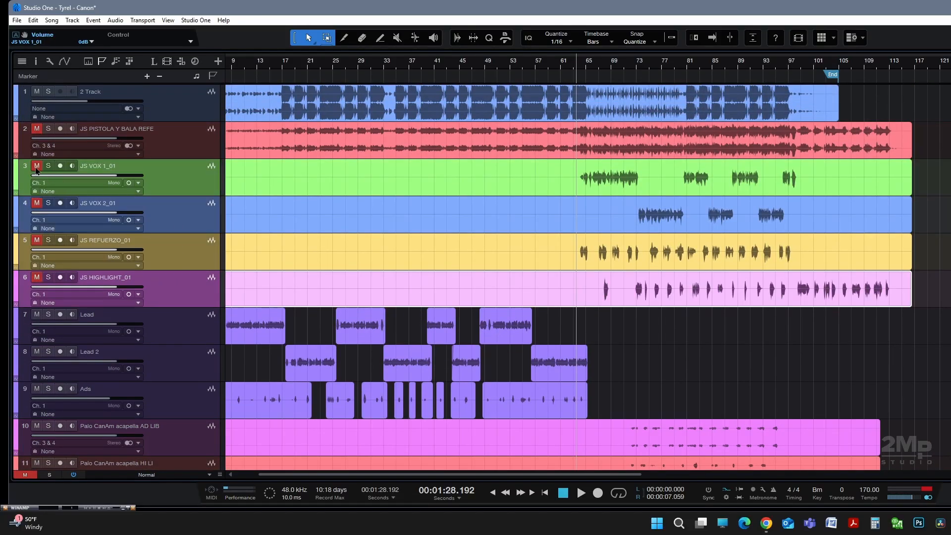
Move the four Palo CanAm tracks directly below JS PISTOLA Y BALA REFE, with Palo CanAm refe above its acapella stems
scroll(621, 296, "down", 2)
scroll(621, 295, "down", 1)
left_click_drag(184, 437, 183, 349)
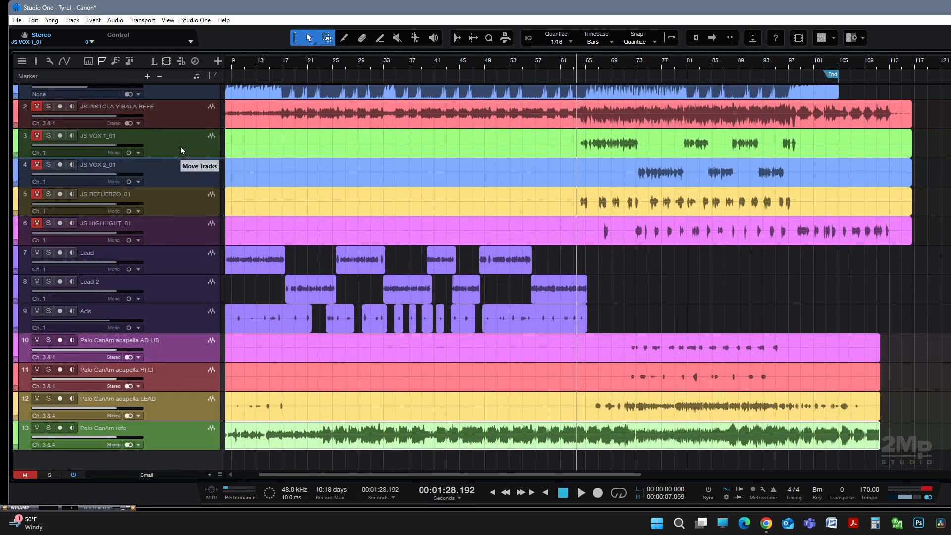
left_click_drag(183, 135, 182, 135)
scroll(609, 244, "up", 2)
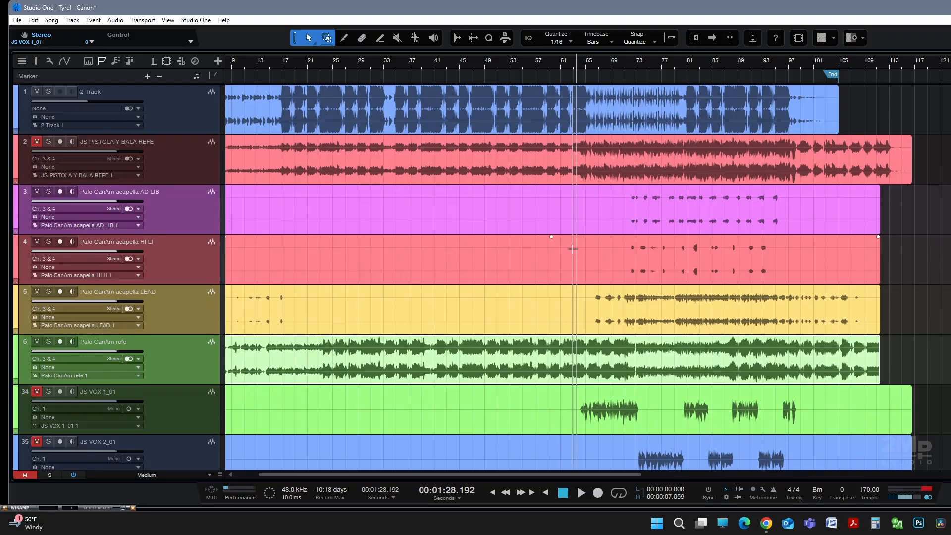
left_click(174, 379)
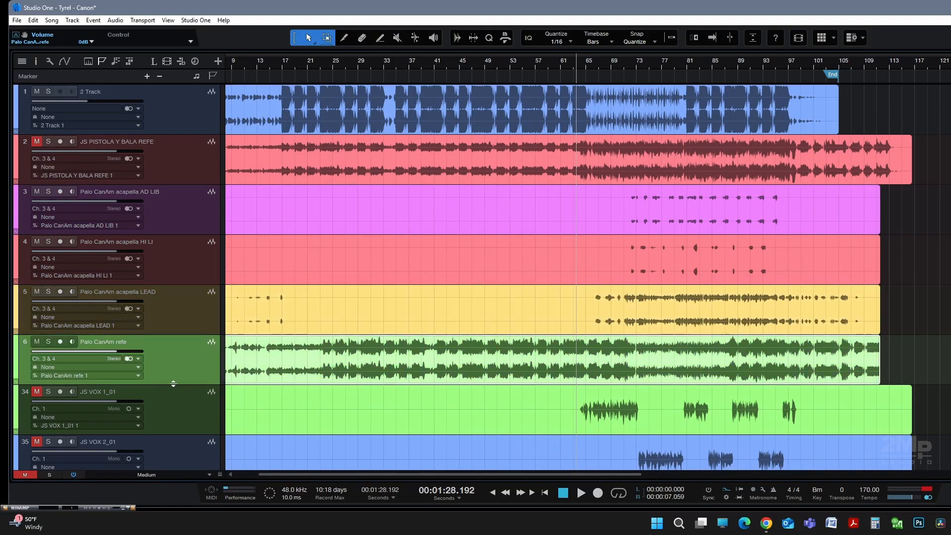
left_click_drag(182, 259, 182, 176)
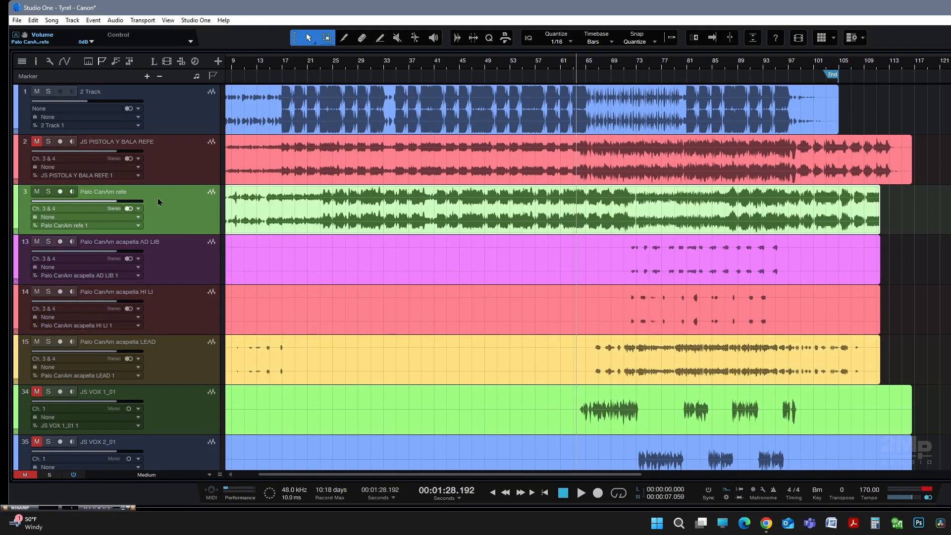
Select the four Palo CanAm clips and move them together to the song start at bar 1
scroll(252, 214, "up", 4)
scroll(255, 215, "left", 4)
scroll(257, 217, "down", 5)
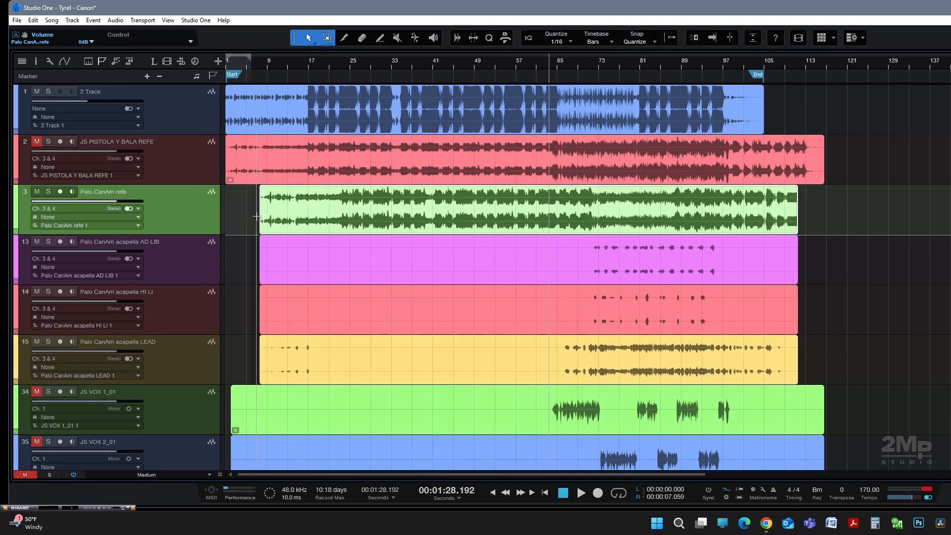
scroll(713, 382, "up", 1)
scroll(713, 382, "down", 2)
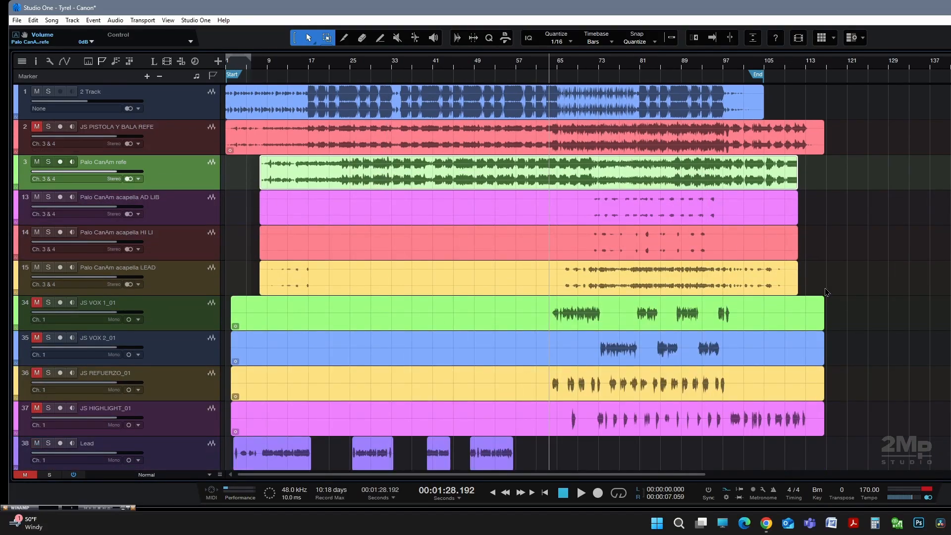
left_click_drag(822, 295, 345, 180)
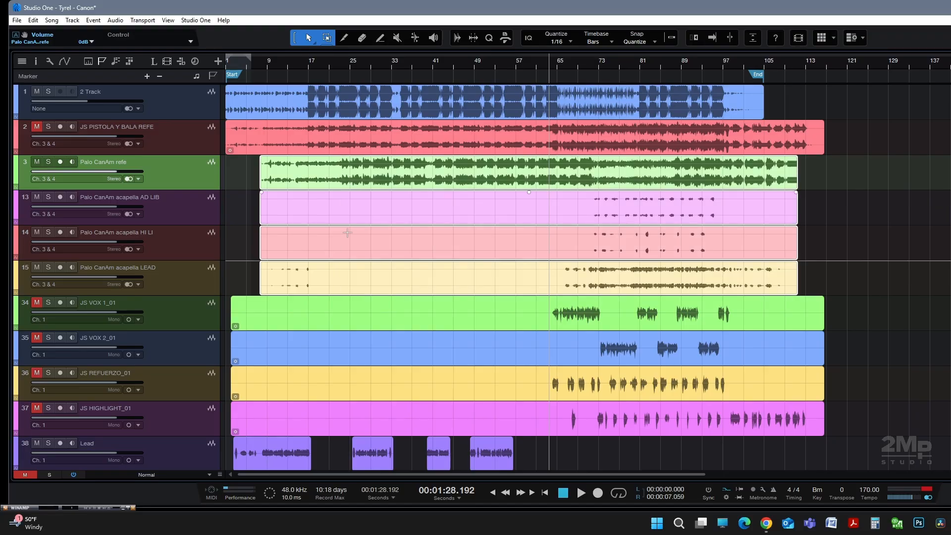
left_click_drag(342, 273, 235, 180)
scroll(235, 180, "up", 8)
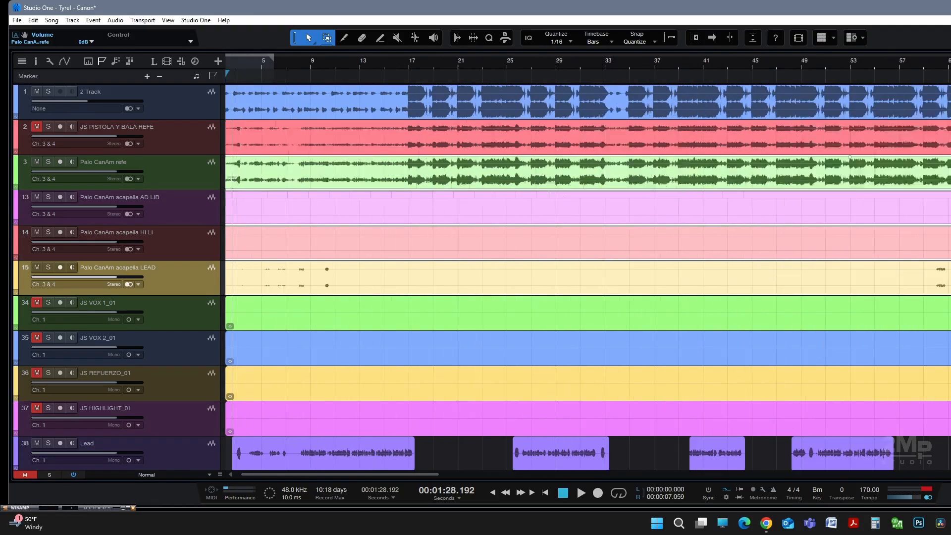
scroll(297, 181, "left", 1)
scroll(327, 182, "up", 3)
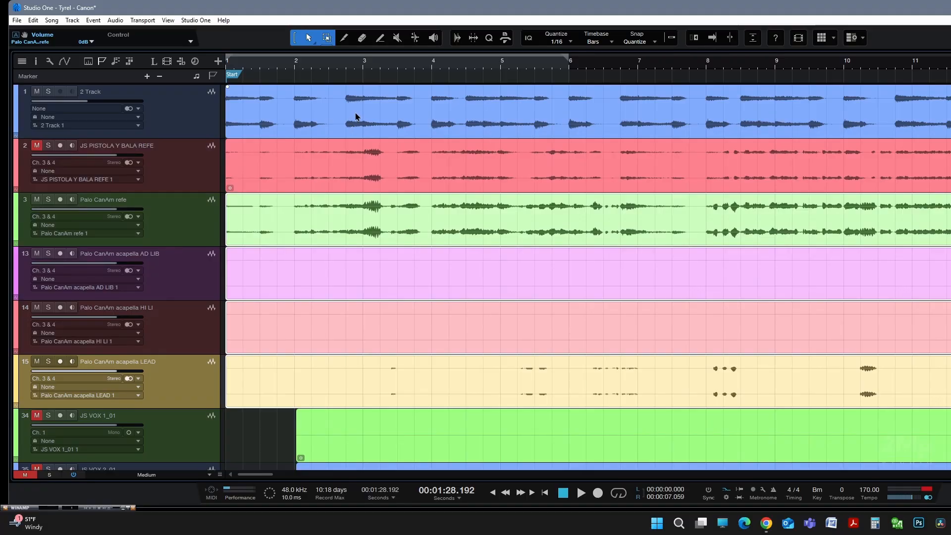
scroll(567, 200, "down", 3)
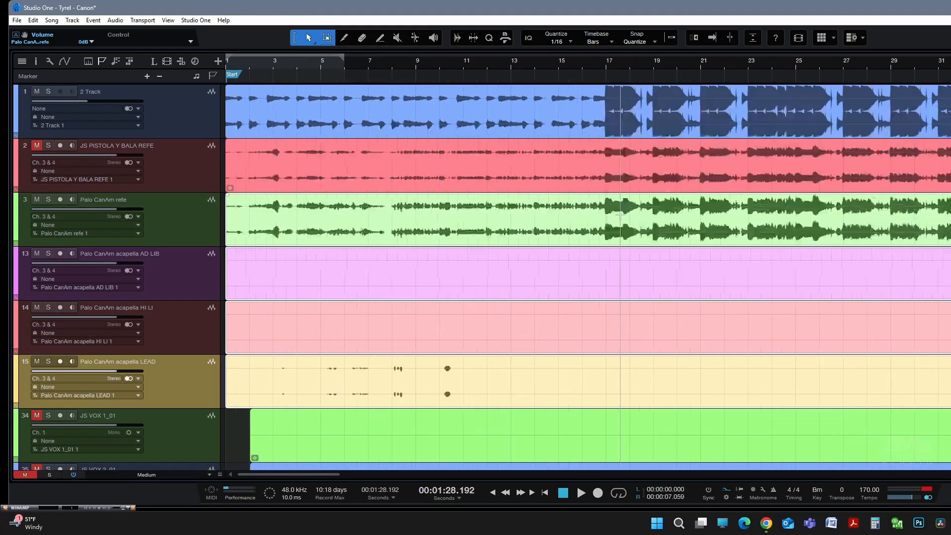
Place the Palo CanAm refe track directly below 2 Track for comparing their waveforms at bar 17
left_click(587, 217)
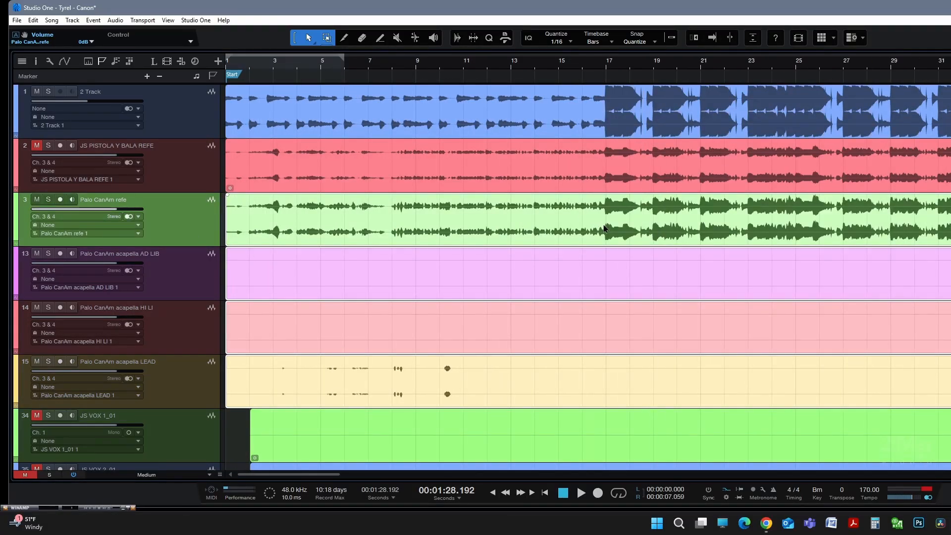
scroll(605, 229, "up", 6)
scroll(608, 231, "up", 2)
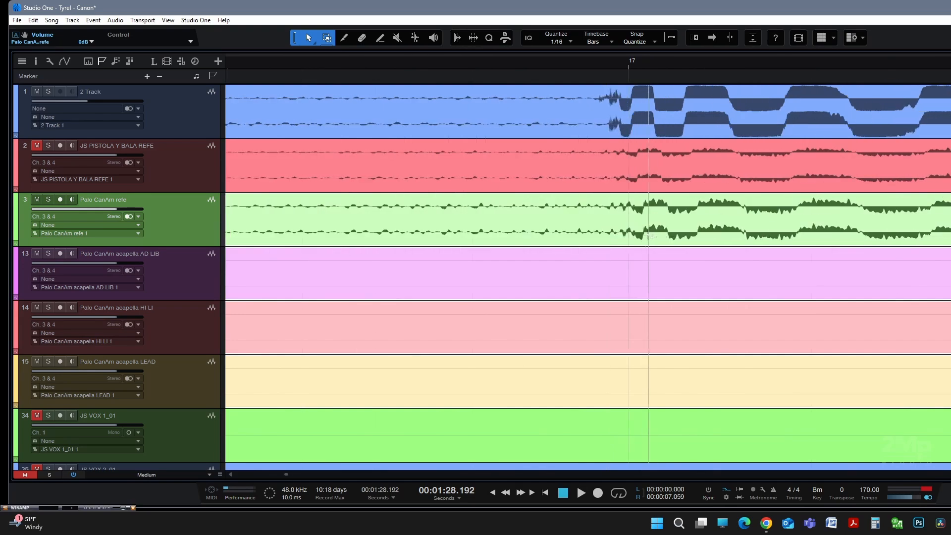
scroll(603, 226, "up", 1)
scroll(606, 226, "up", 3)
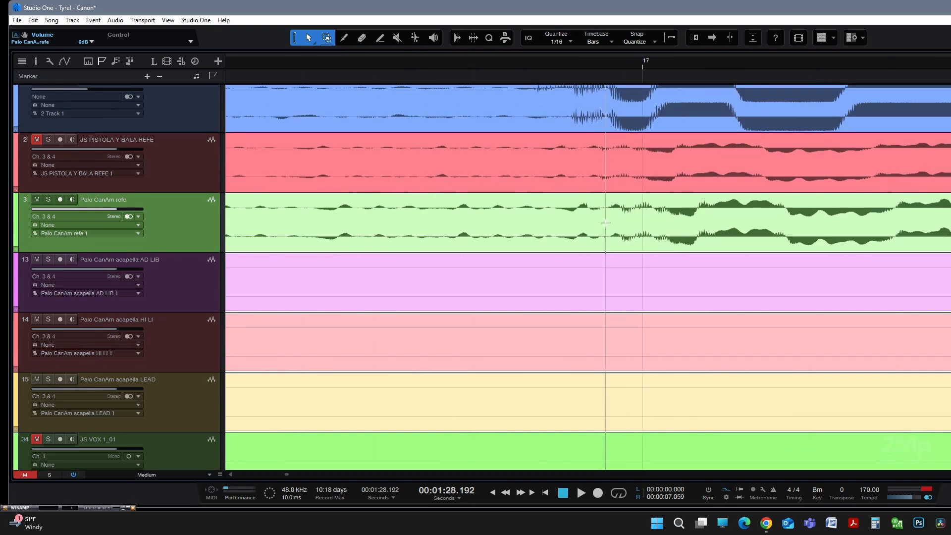
scroll(616, 274, "up", 1)
left_click(195, 244)
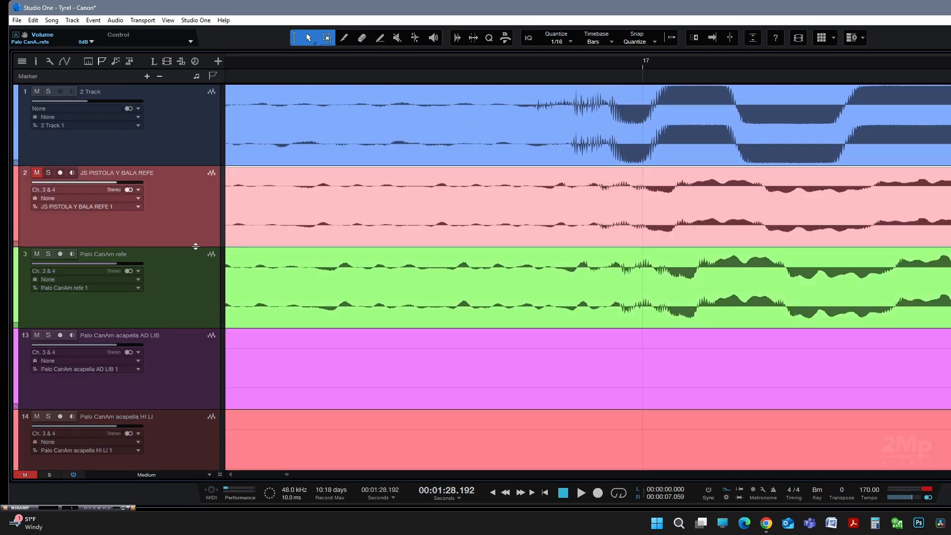
left_click_drag(183, 255, 186, 194)
scroll(578, 248, "up", 3)
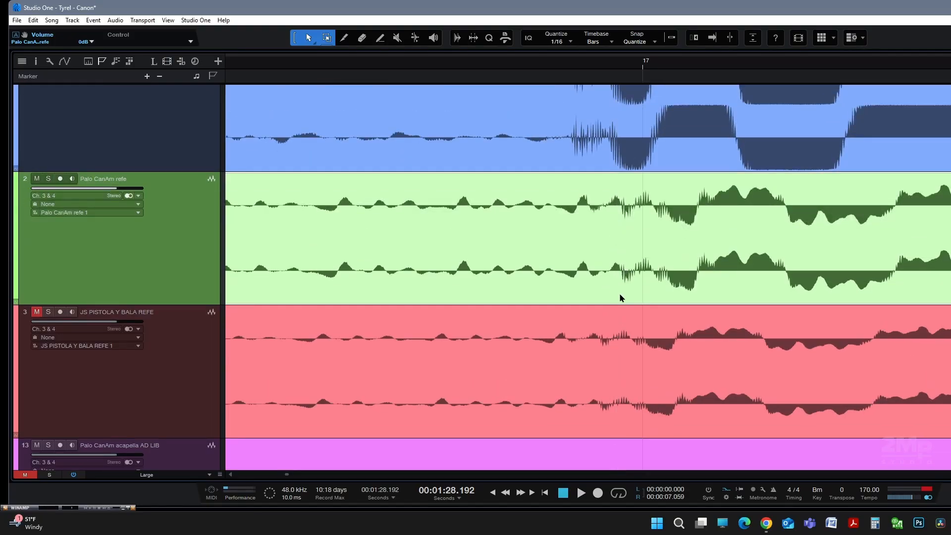
scroll(619, 293, "up", 2)
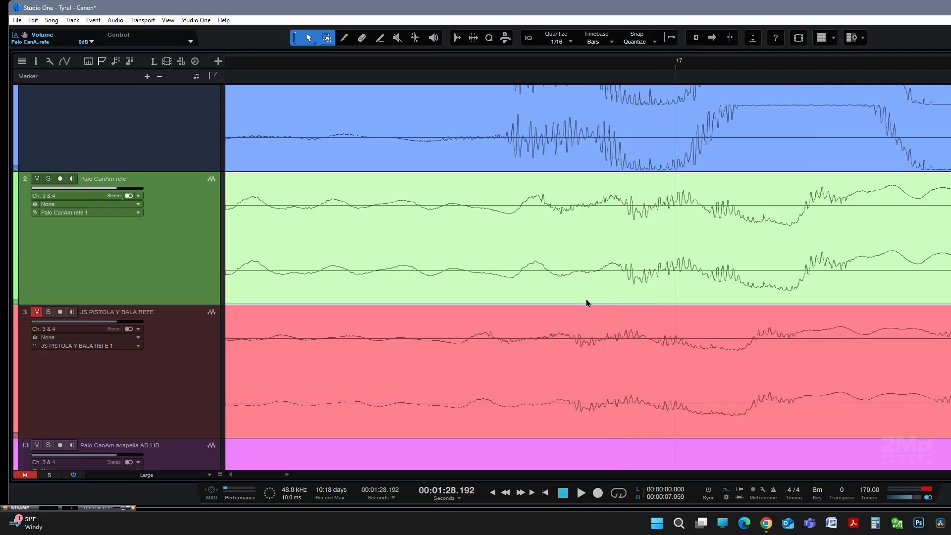
scroll(522, 282, "up", 2)
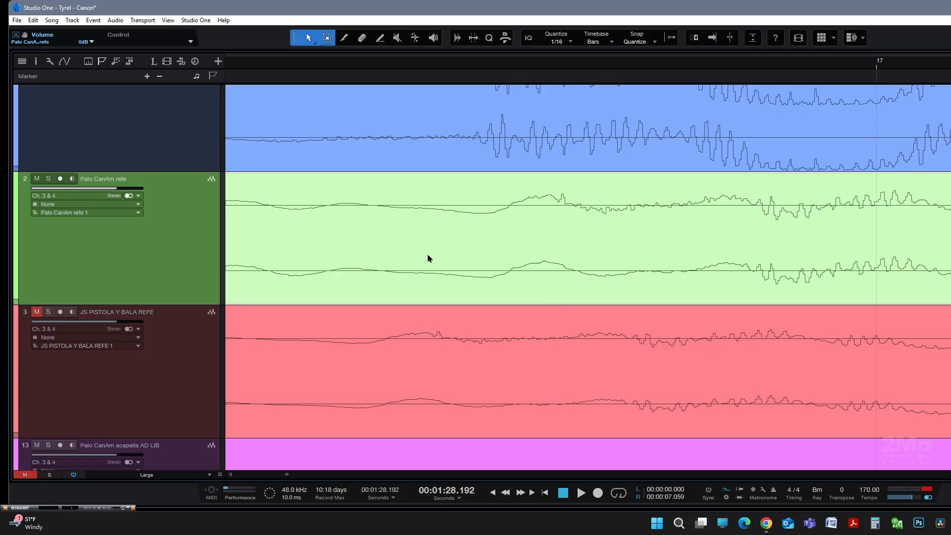
Examine the start of the Palo CanAm refe clip against 2 Track and the JS reference at bar 1
scroll(427, 257, "down", 6)
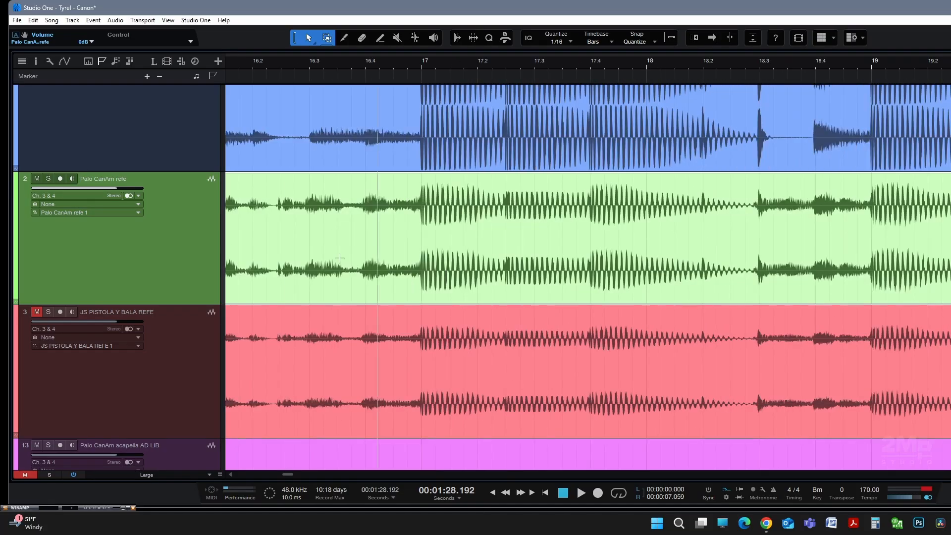
scroll(340, 258, "down", 8)
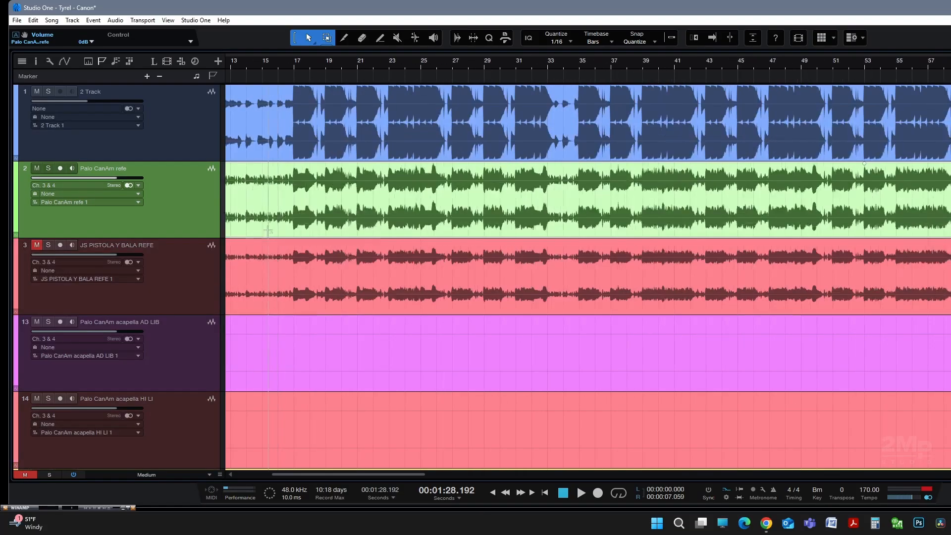
scroll(268, 231, "down", 4)
scroll(235, 170, "up", 10)
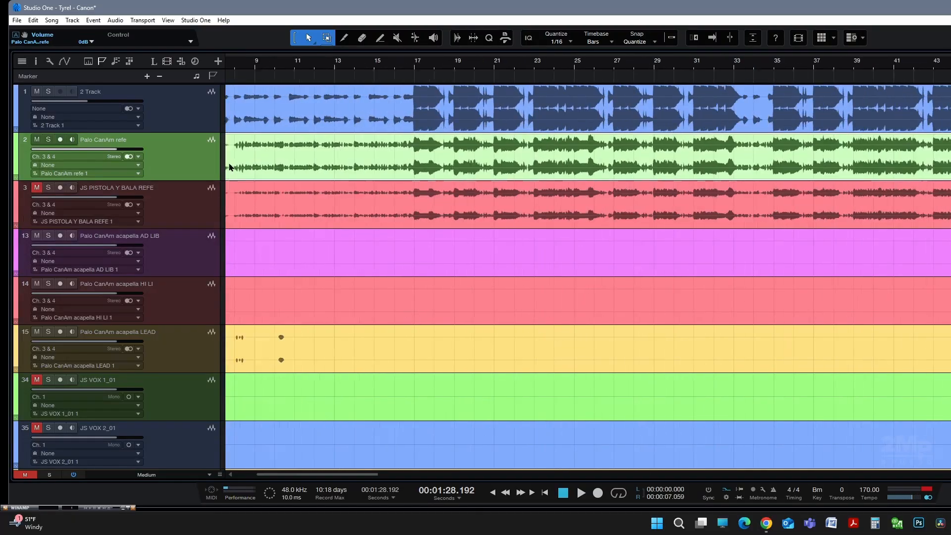
scroll(230, 170, "up", 8)
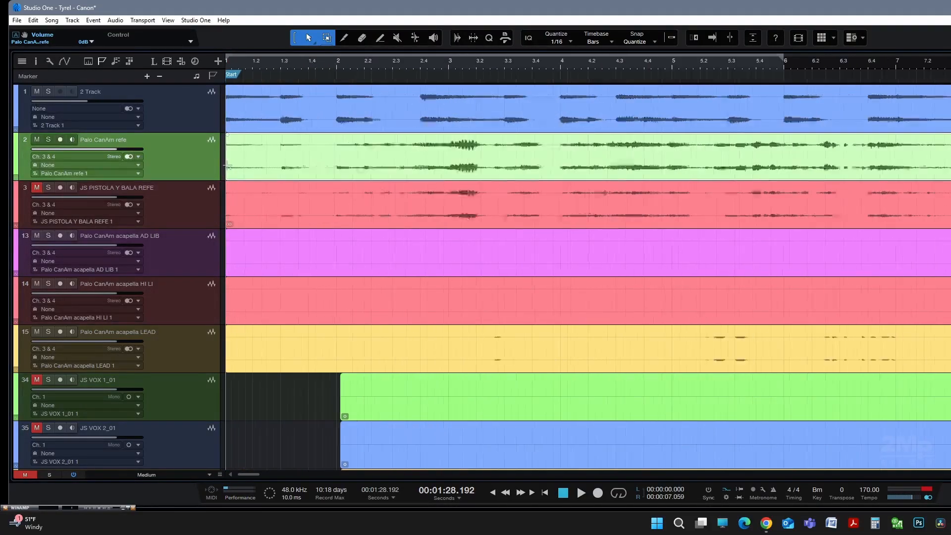
scroll(230, 171, "up", 4)
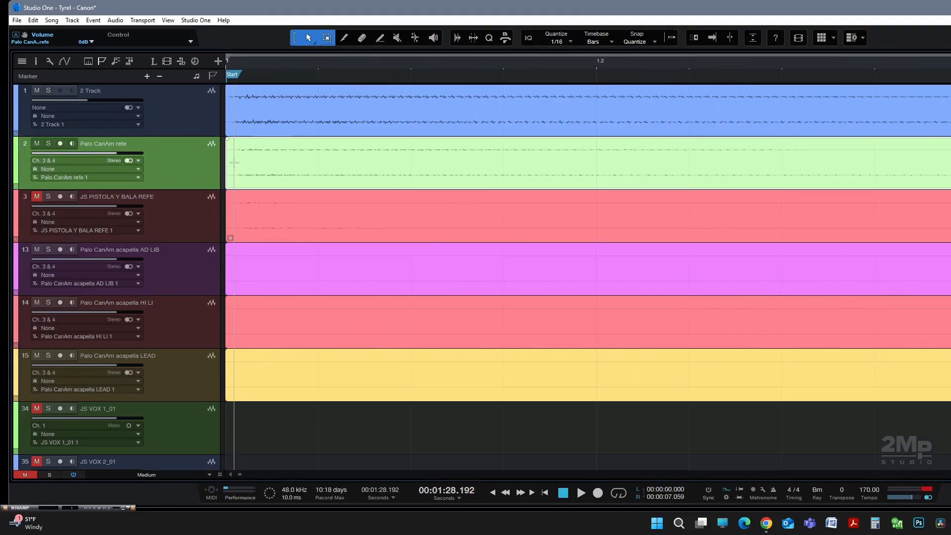
scroll(236, 205, "up", 2)
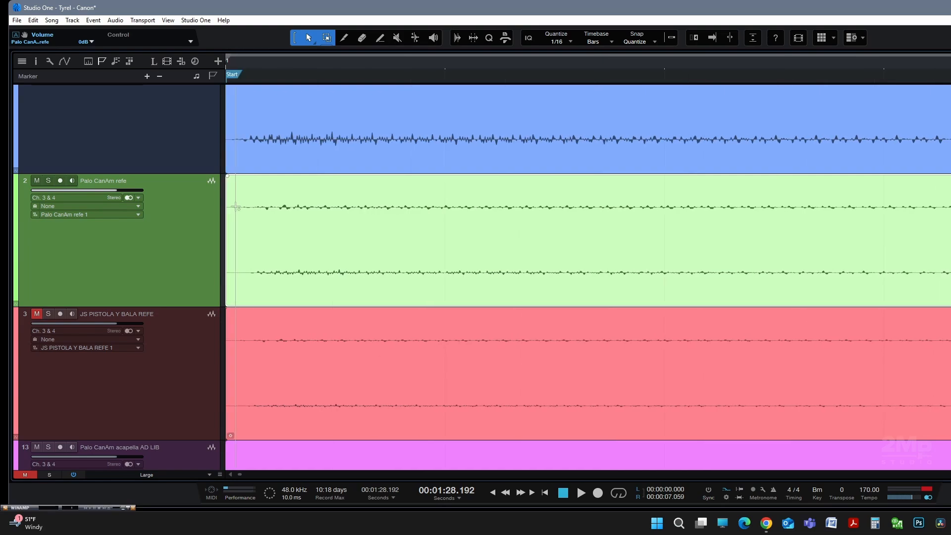
left_click_drag(230, 237, 238, 250)
scroll(346, 251, "down", 4)
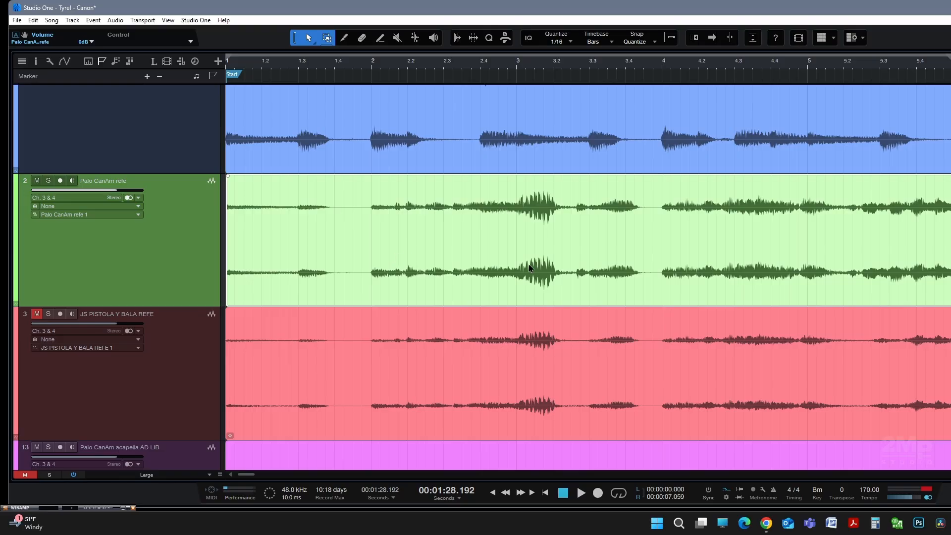
scroll(530, 267, "down", 5)
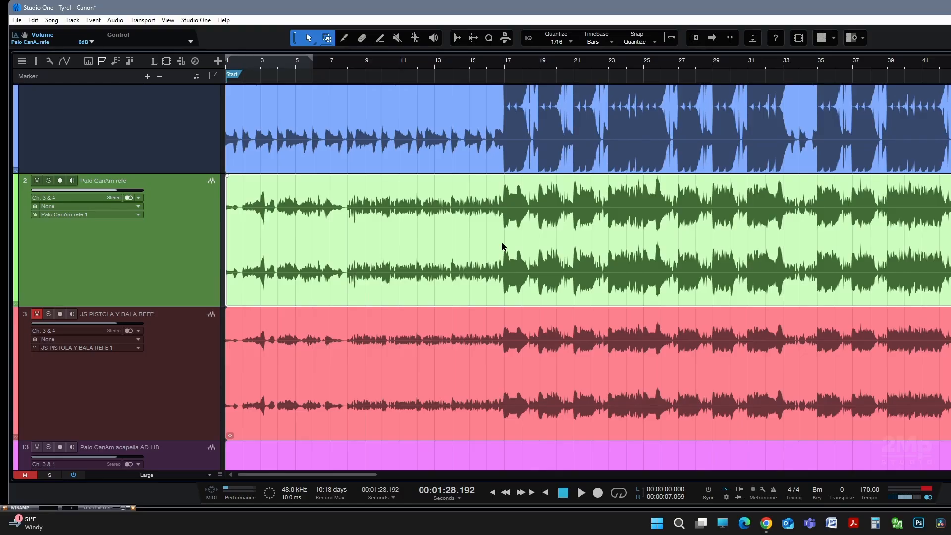
Nudge the Palo CanAm refe clip slightly earlier to line its waveform up with the 2 Track beat at bar 17
scroll(497, 243, "up", 8)
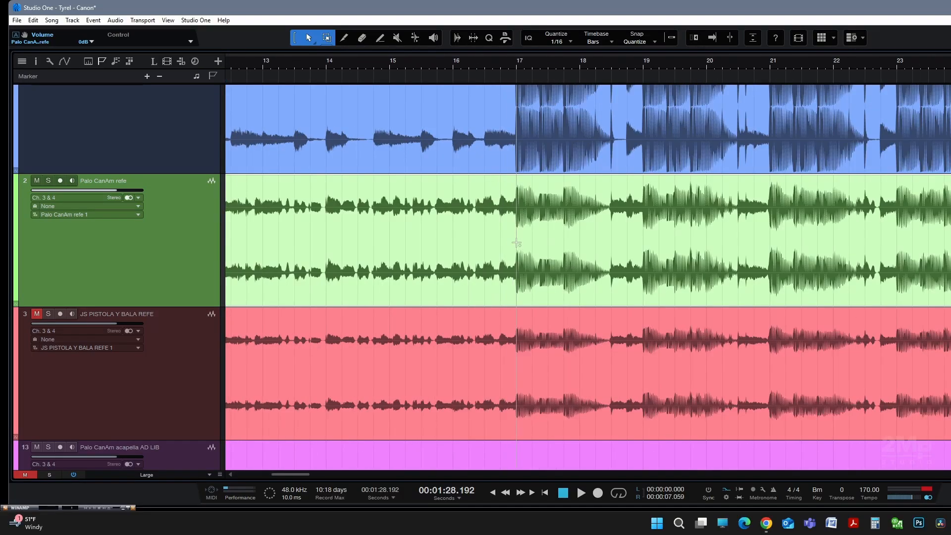
scroll(577, 256, "up", 4)
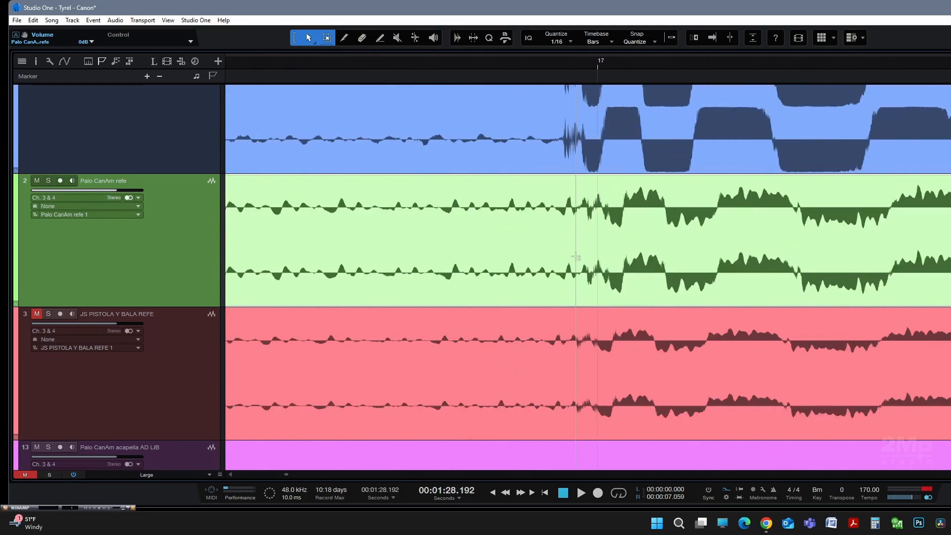
left_click_drag(620, 272, 569, 273)
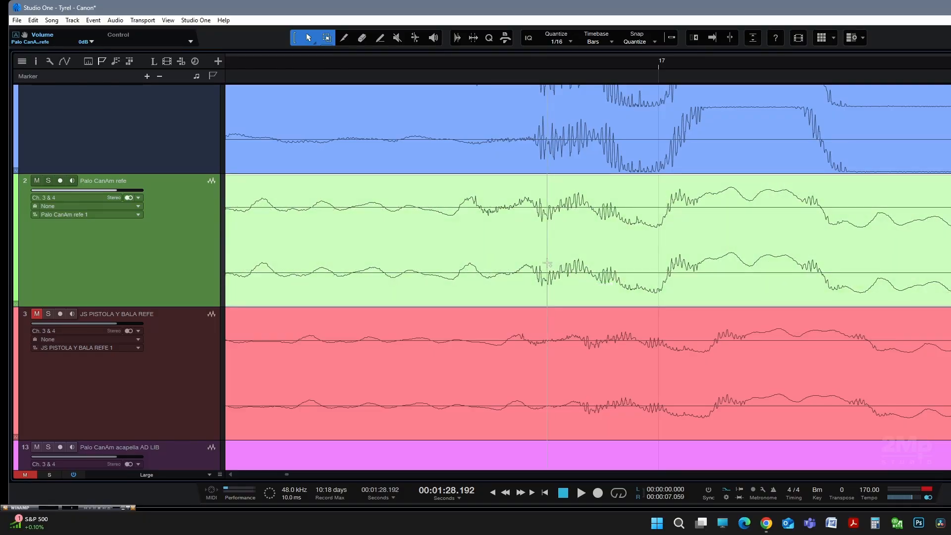
Shift the Palo CanAm refe clip slightly later to match the JS PISTOLA Y BALA REFE waveform just before bar 17
scroll(546, 267, "up", 2)
left_click_drag(502, 281, 575, 279)
scroll(513, 269, "up", 5)
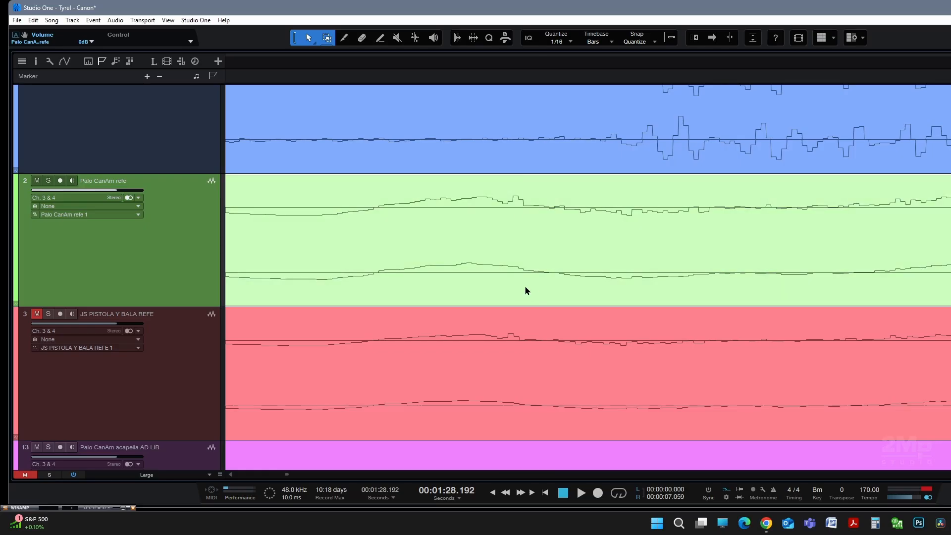
scroll(510, 278, "up", 3)
mouse_move(513, 287)
left_mouse_down()
mouse_move(500, 257)
mouse_move(504, 289)
left_mouse_up()
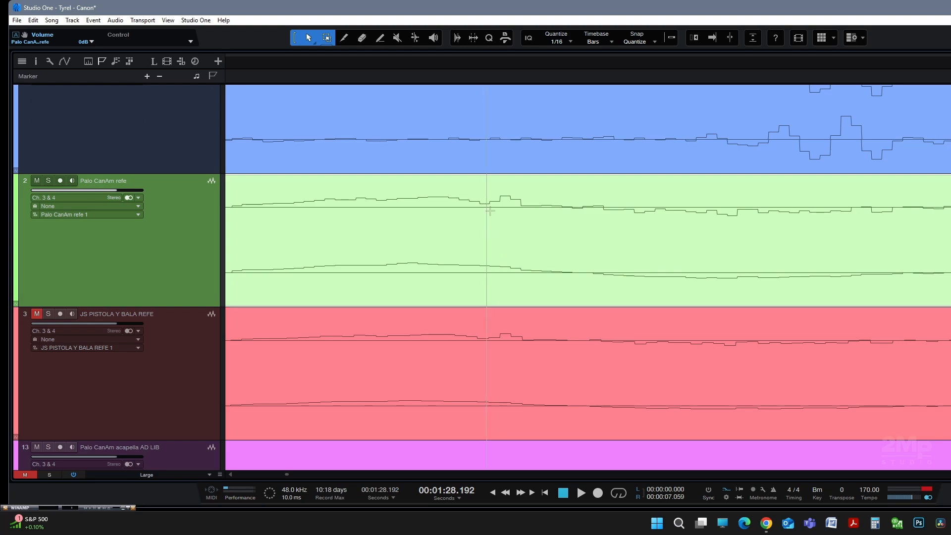
scroll(499, 223, "up", 2)
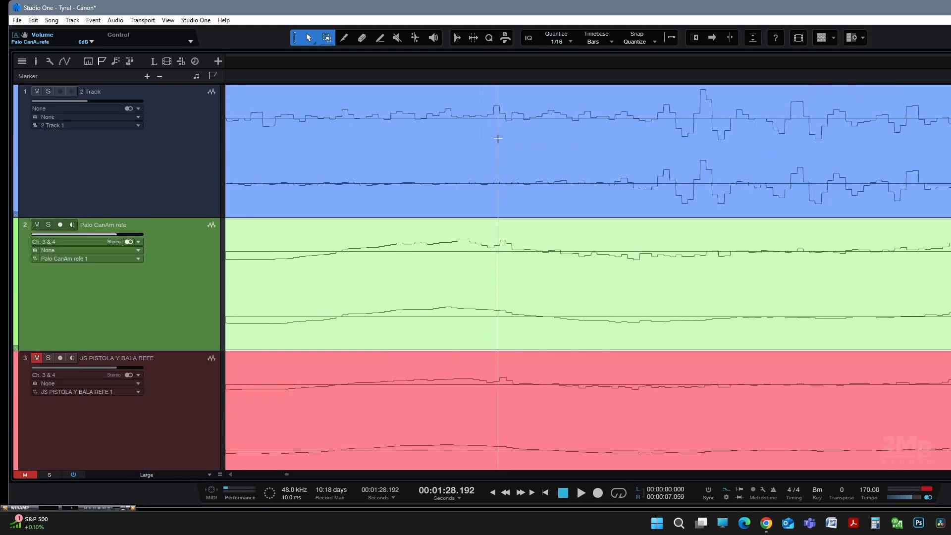
scroll(489, 192, "down", 3)
Compare the Palo CanAm refe, JS PISTOLA Y BALA REFE and 2 Track waveforms around bar 17 and across the whole song
left_click(504, 177)
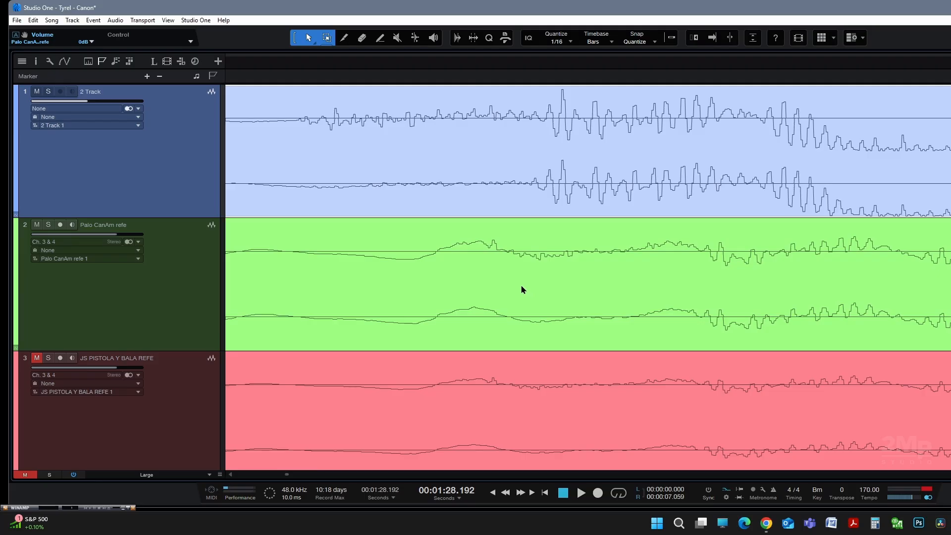
scroll(523, 290, "down", 4)
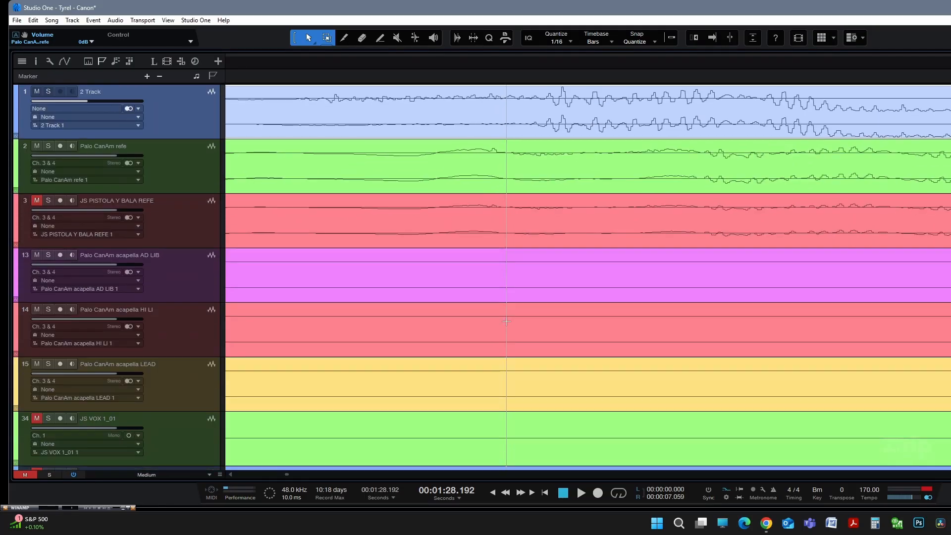
scroll(506, 321, "down", 3)
scroll(508, 334, "up", 2)
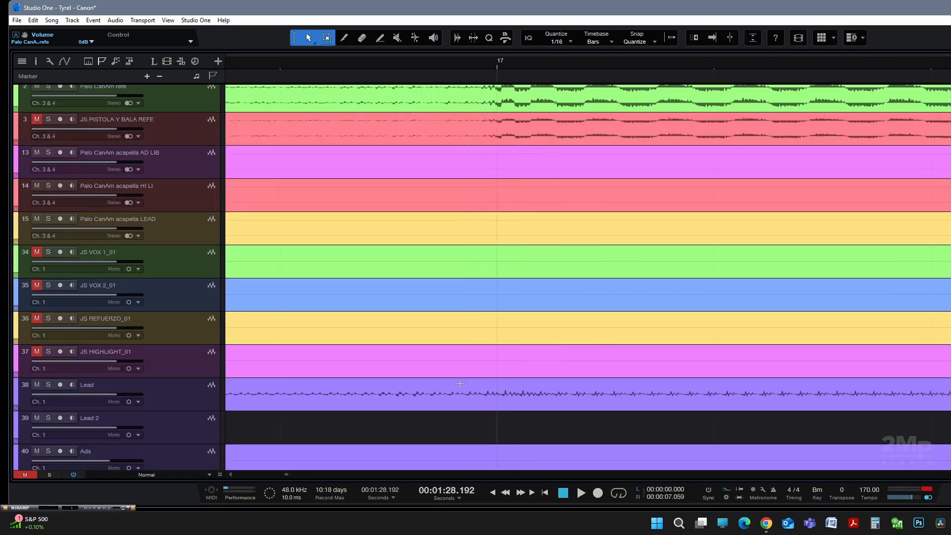
scroll(460, 384, "down", 2)
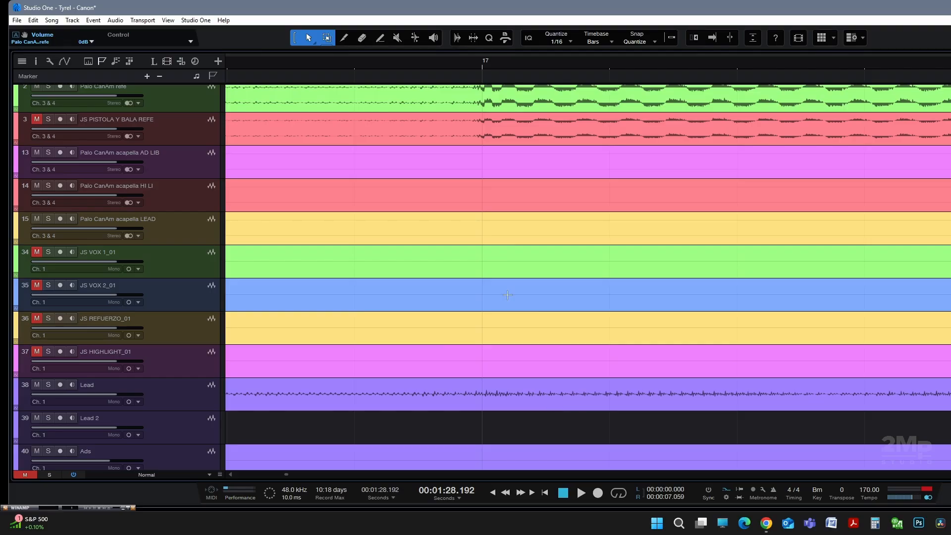
scroll(507, 296, "up", 2)
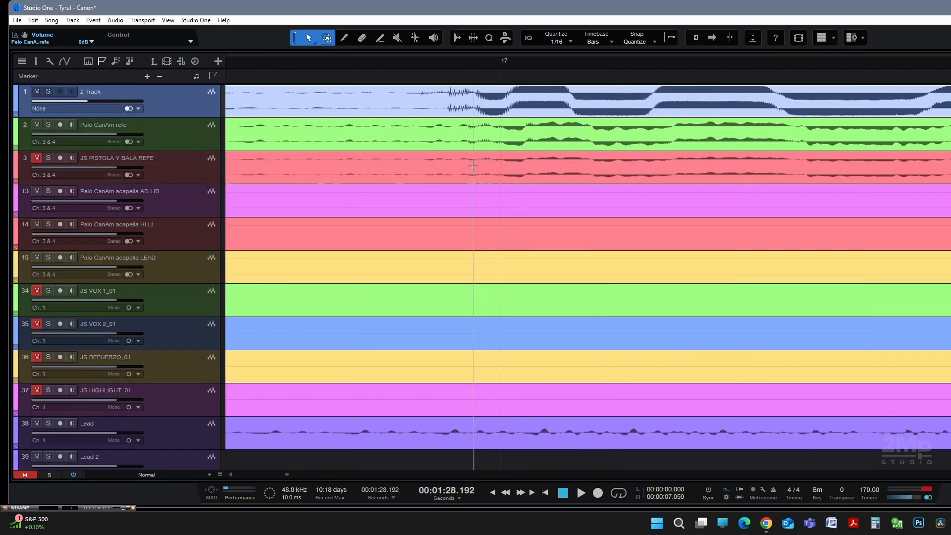
scroll(473, 167, "up", 4)
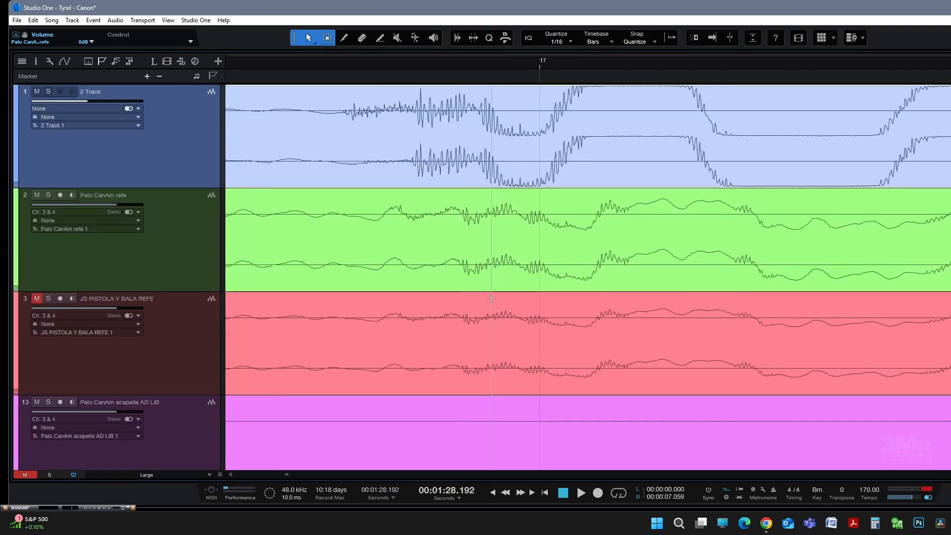
scroll(491, 297, "down", 8)
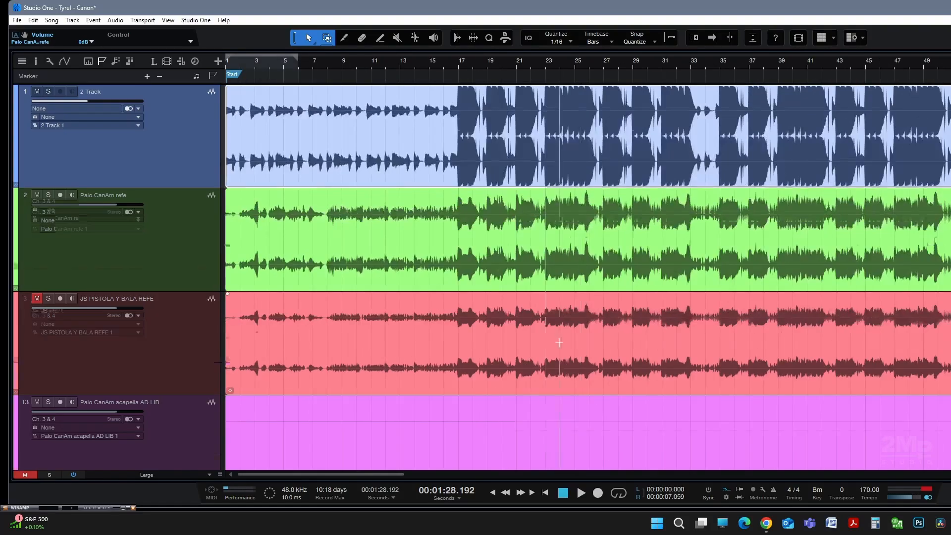
scroll(559, 343, "down", 1)
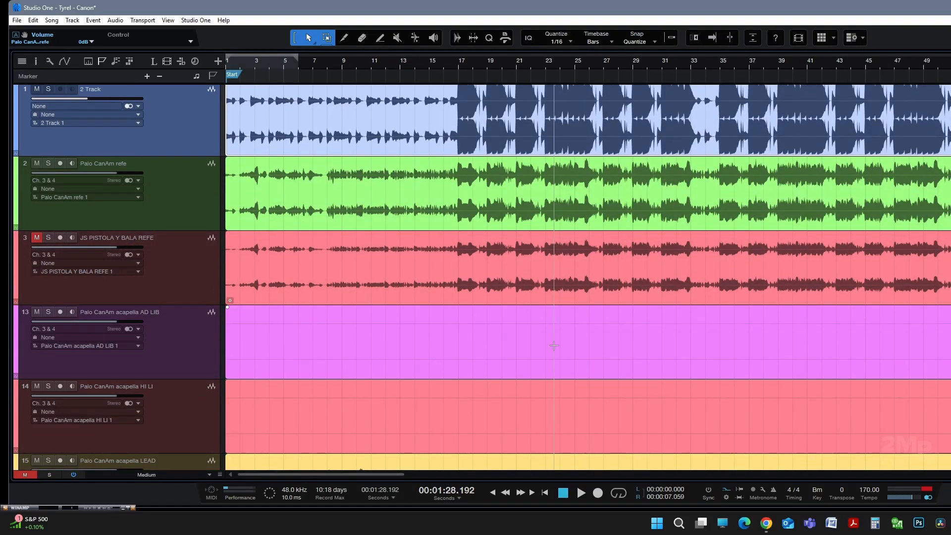
scroll(554, 346, "down", 1)
scroll(623, 198, "down", 4)
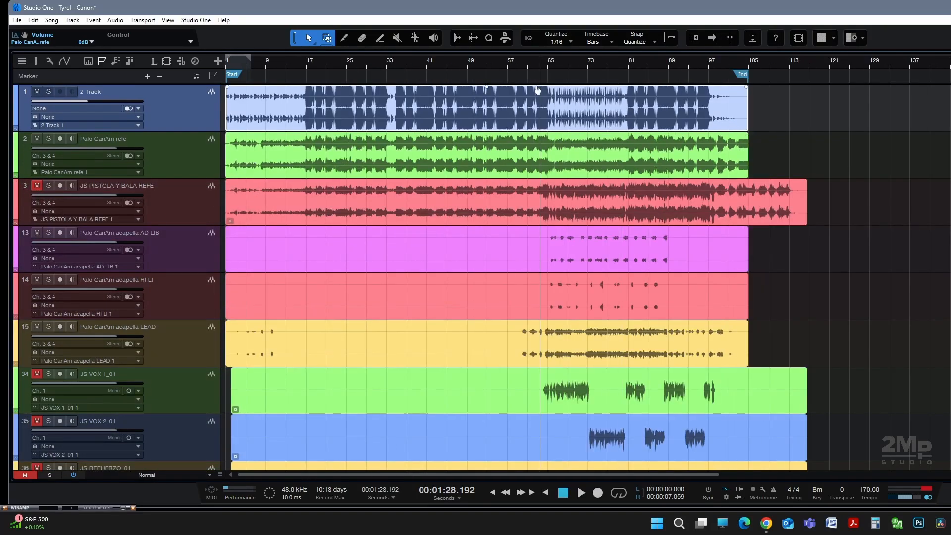
Clear the 2 Track and JS reference solos and listen to the Palo CanAm tracks with the beat from bar 64
left_click(172, 202)
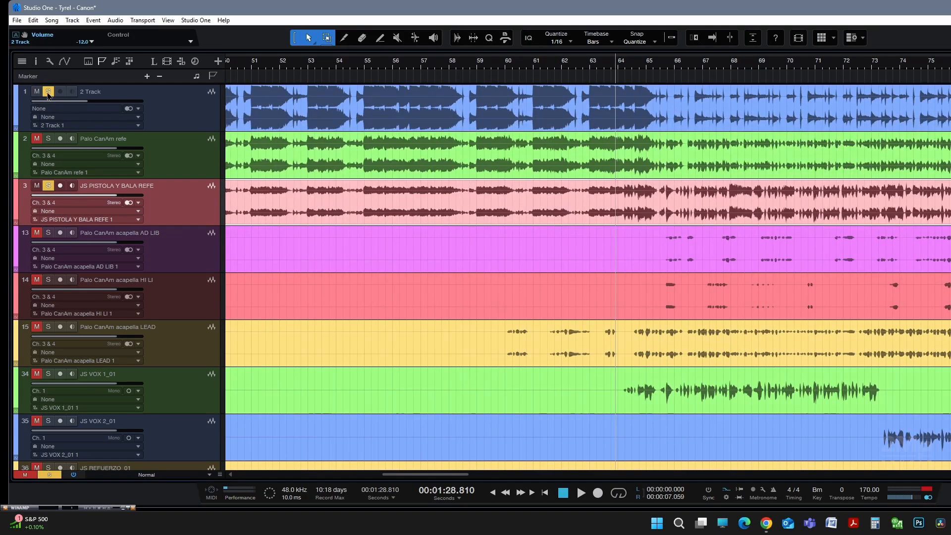
left_click(50, 186)
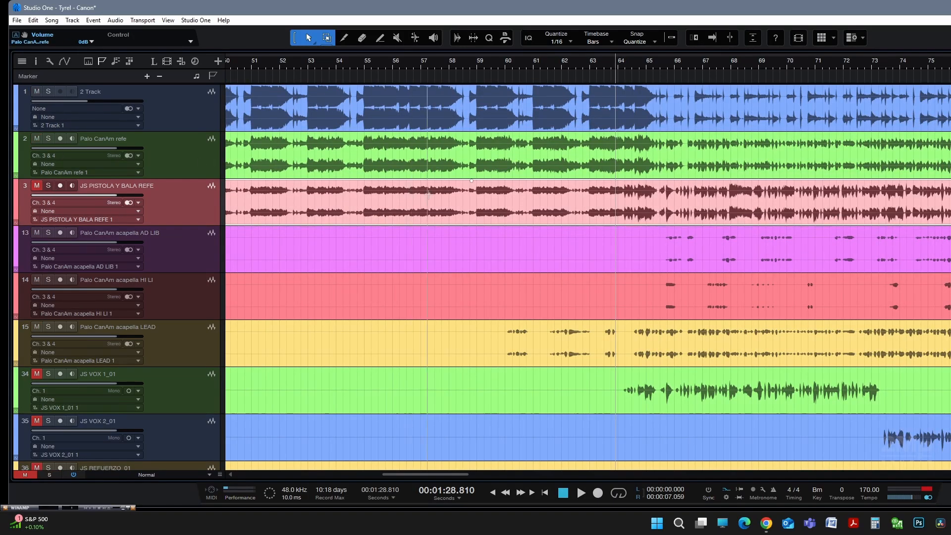
scroll(428, 195, "down", 1)
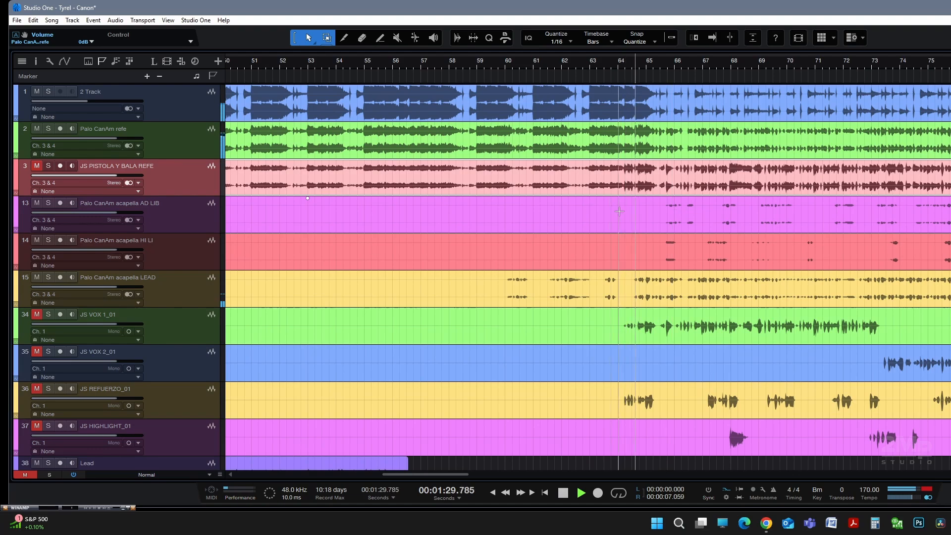
scroll(700, 189, "down", 3)
scroll(689, 161, "up", 3)
scroll(663, 223, "down", 2)
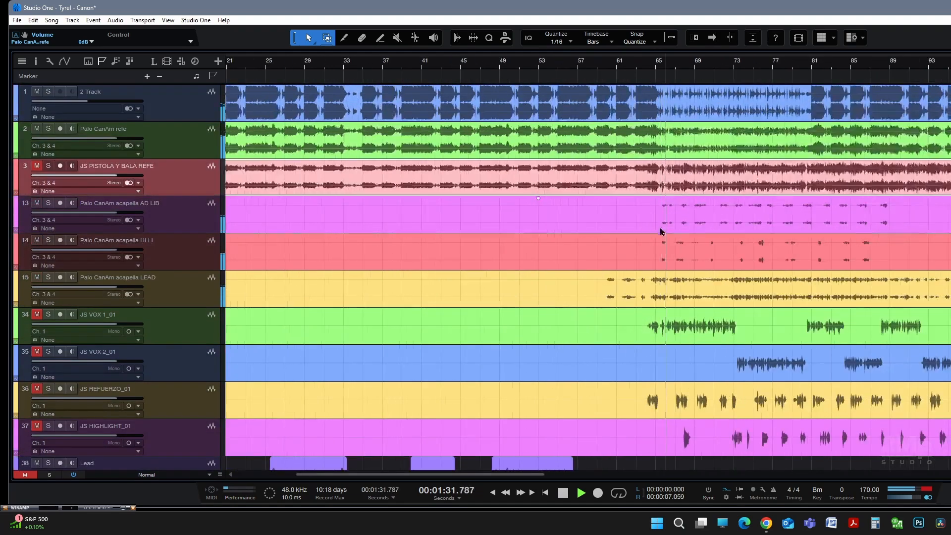
scroll(660, 231, "right", 3)
scroll(583, 313, "down", 1)
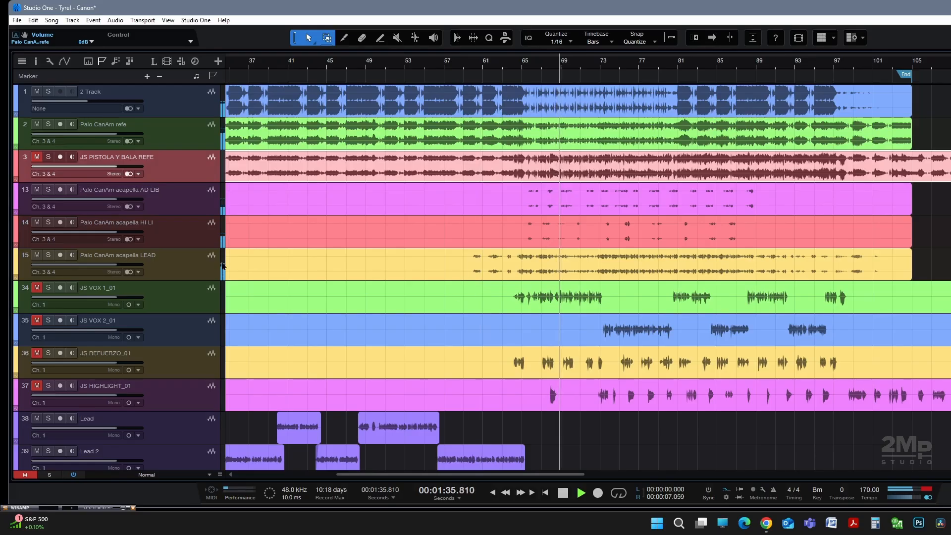
scroll(322, 265, "up", 1)
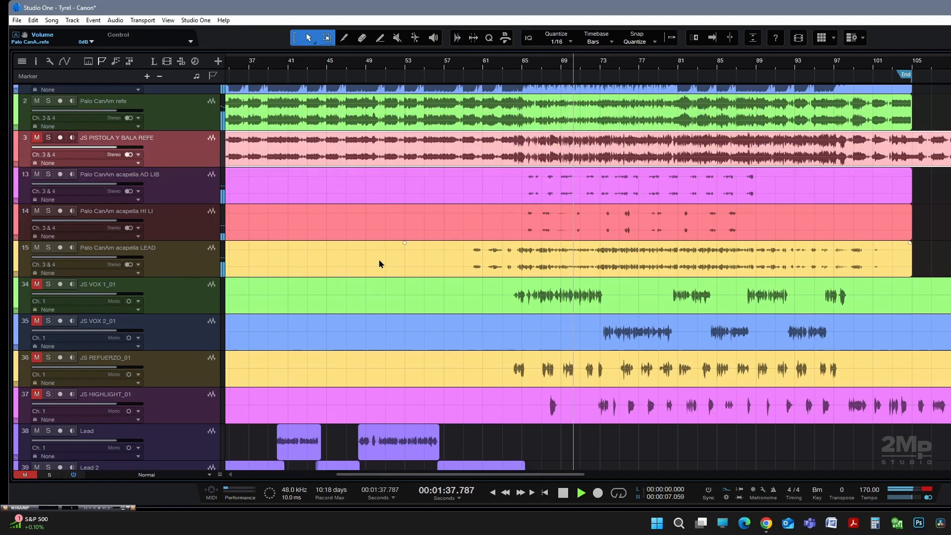
scroll(380, 263, "up", 1)
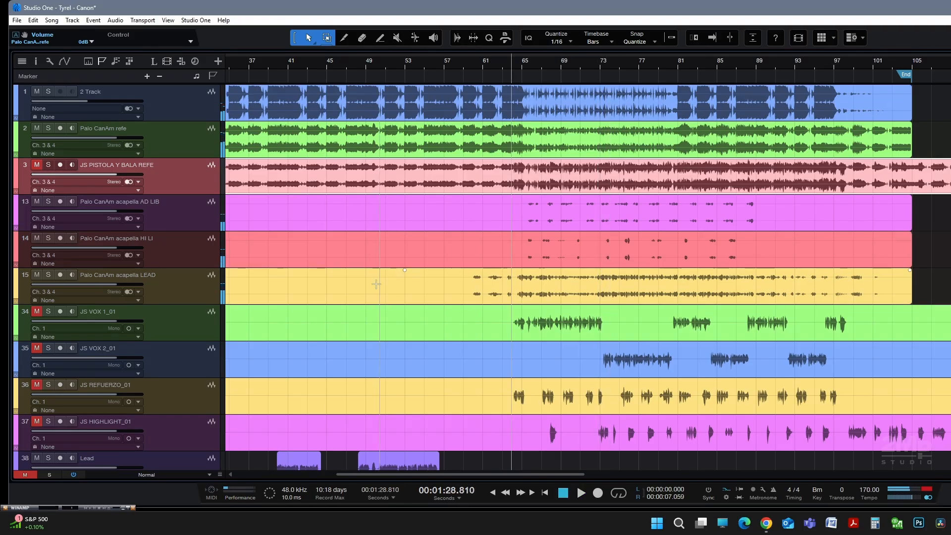
Move Palo CanAm acapella LEAD above the AD LIB track and color the three Palo CanAm acapella tracks orange
left_click(191, 283)
left_click_drag(191, 237, 189, 196)
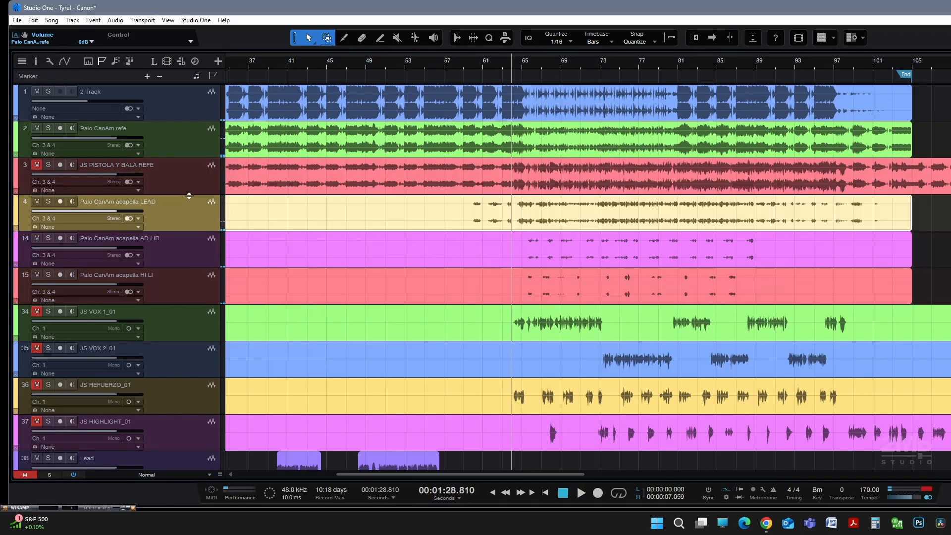
left_click(11, 208)
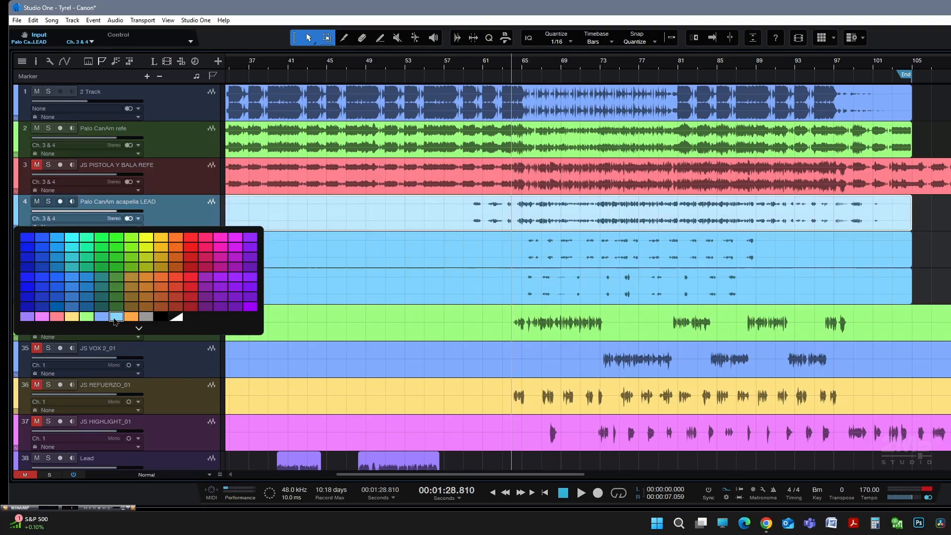
left_click(131, 319)
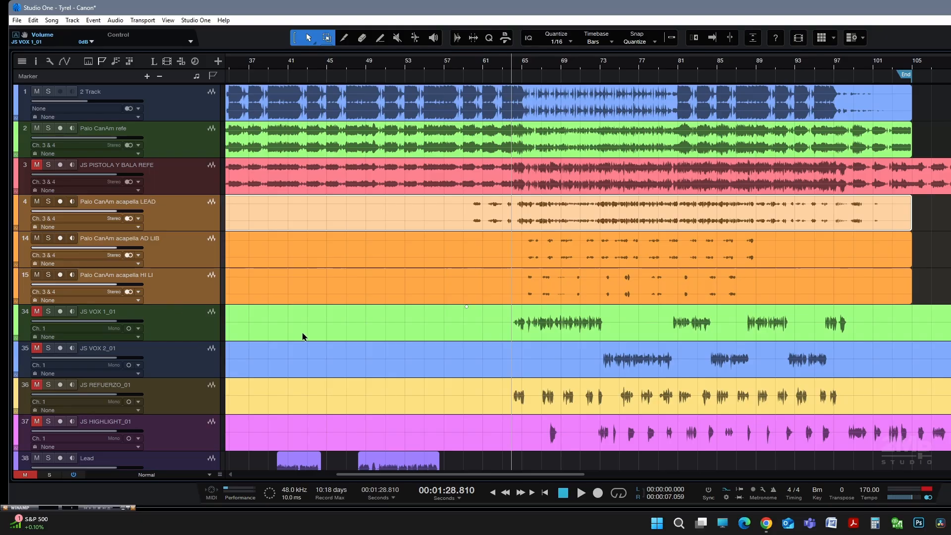
Color the four JS vocal tracks, from JS VOX 1_01 to JS HIGHLIGHT_01, light blue
scroll(371, 344, "down", 2)
left_click(171, 367)
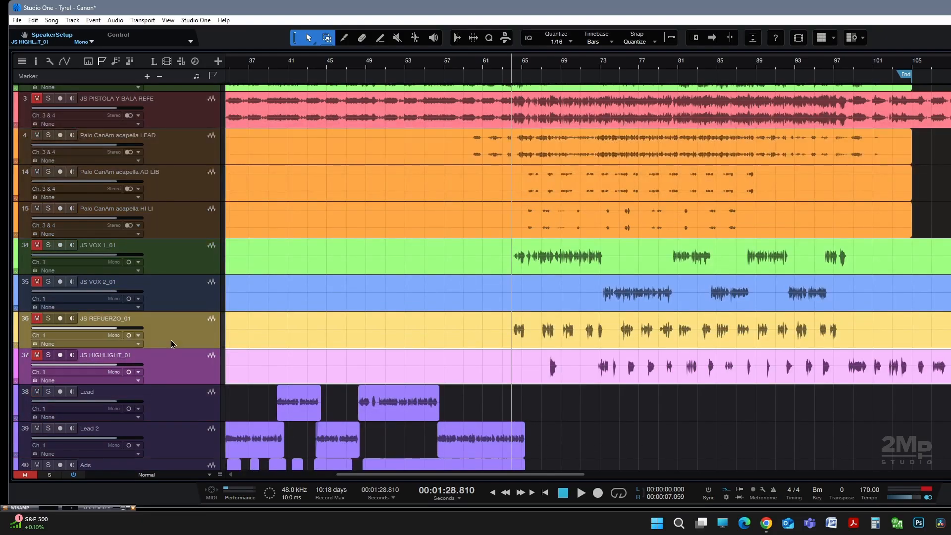
left_click_drag(172, 344, 5, 263)
left_click(14, 263)
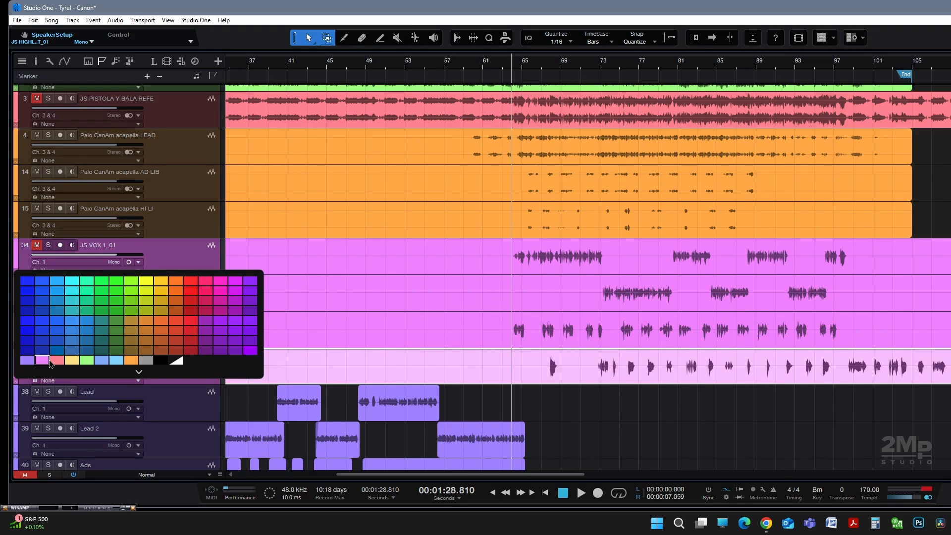
left_click(116, 362)
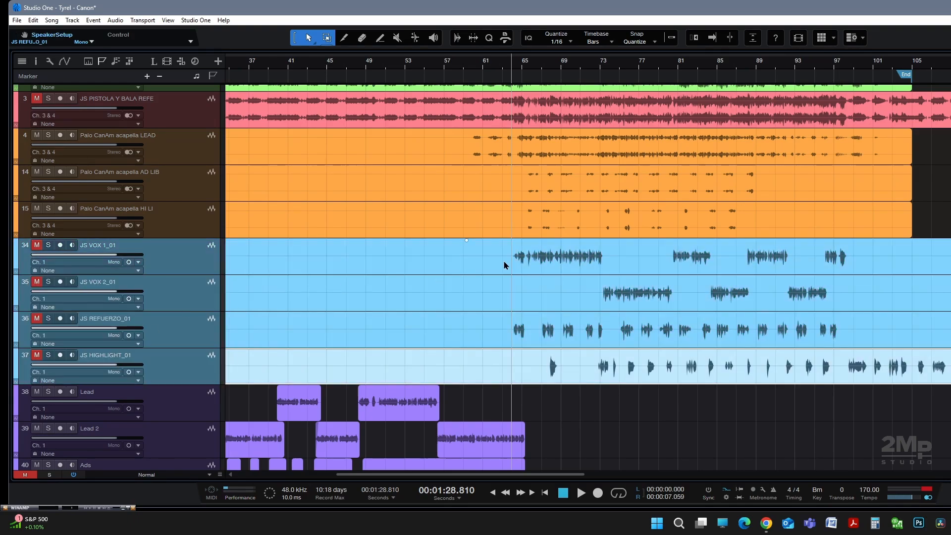
Move JS PISTOLA Y BALA REFE directly above JS VOX 1_01 and color it light blue like the JS vocals
scroll(485, 241, "up", 3)
scroll(483, 243, "up", 3)
scroll(479, 275, "up", 4)
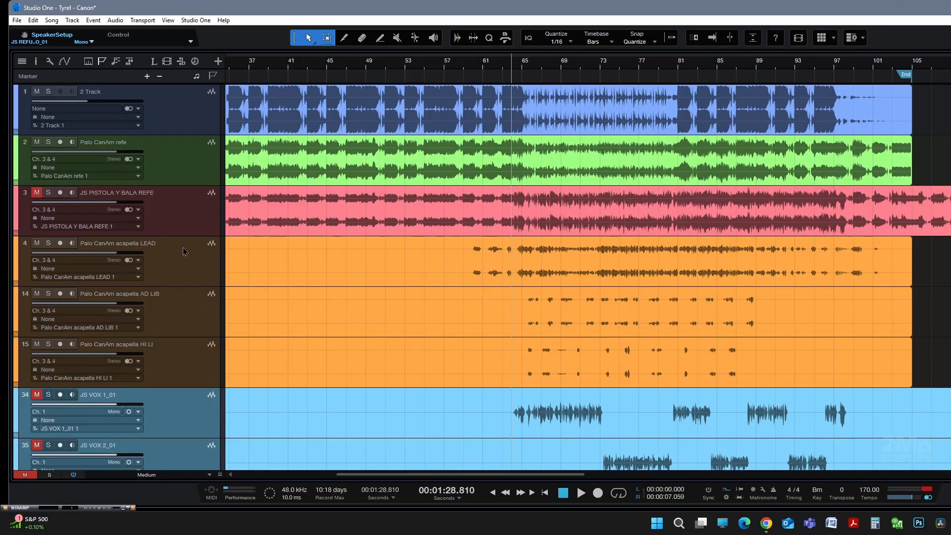
left_click(183, 219)
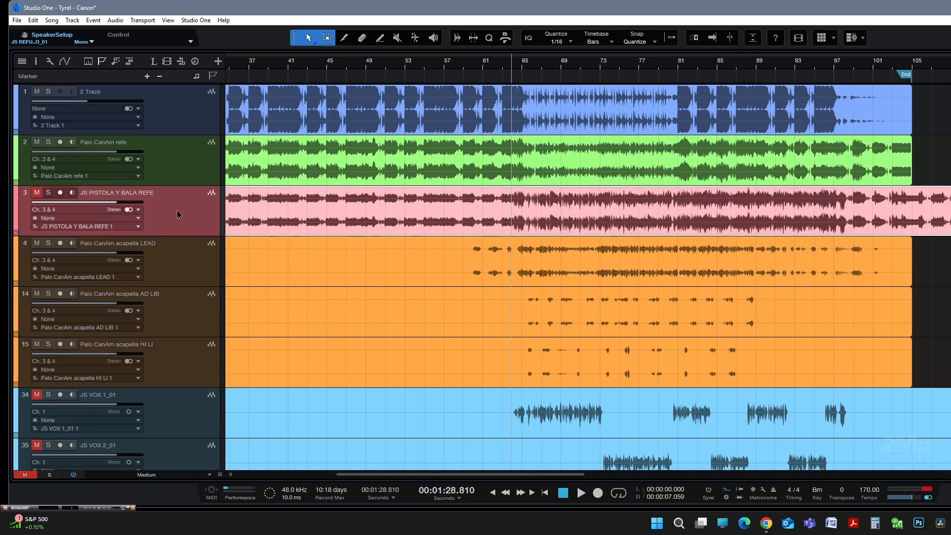
left_click_drag(178, 214, 192, 391)
left_click(17, 358)
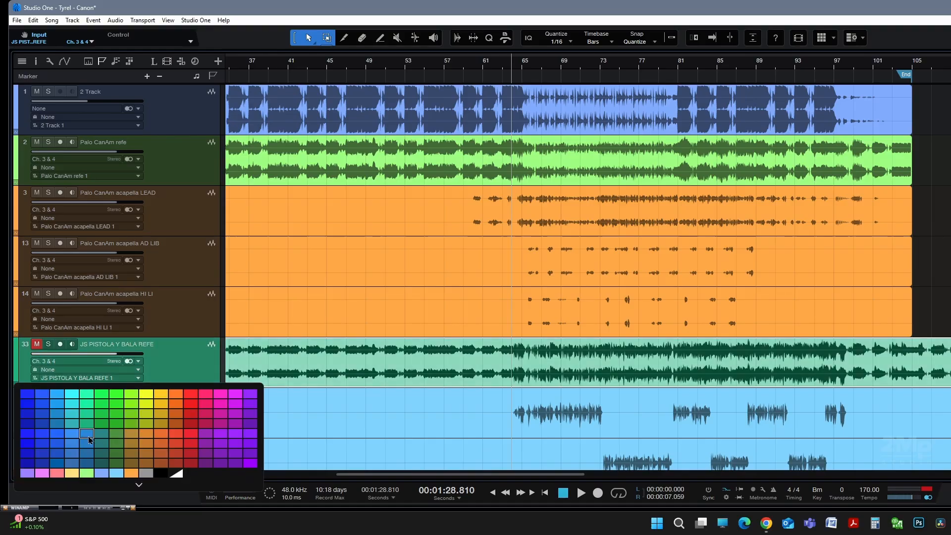
left_click(118, 476)
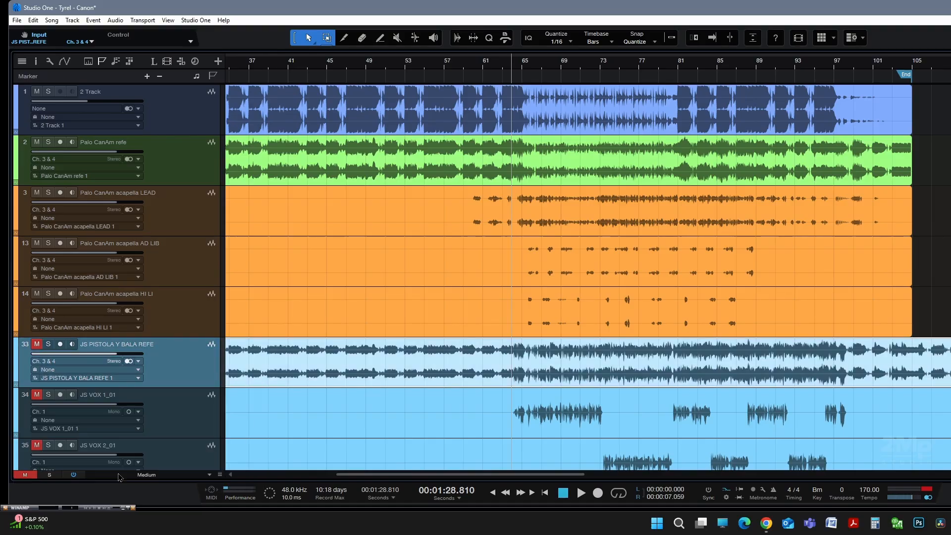
Color Palo CanAm refe orange together with its three acapella tracks and mute all four Palo CanAm tracks
left_click(178, 421)
left_click(175, 375)
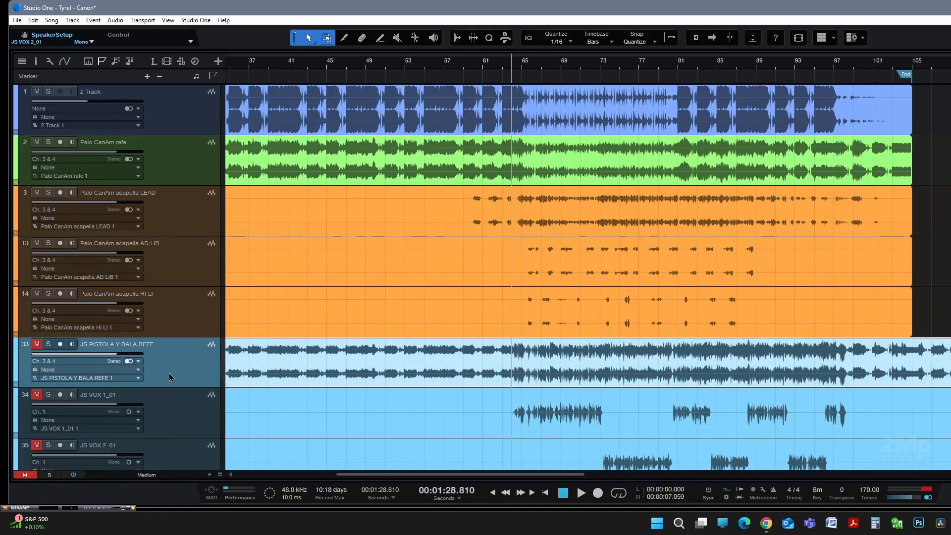
left_click(183, 321)
left_click(184, 266, "ctrl")
left_click(185, 213, "ctrl")
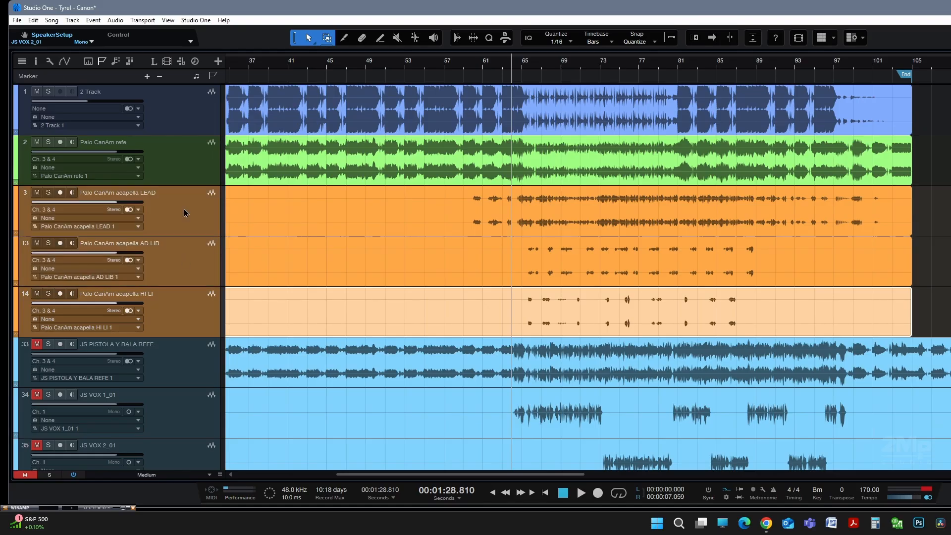
left_click(167, 153, "ctrl")
left_click(15, 162)
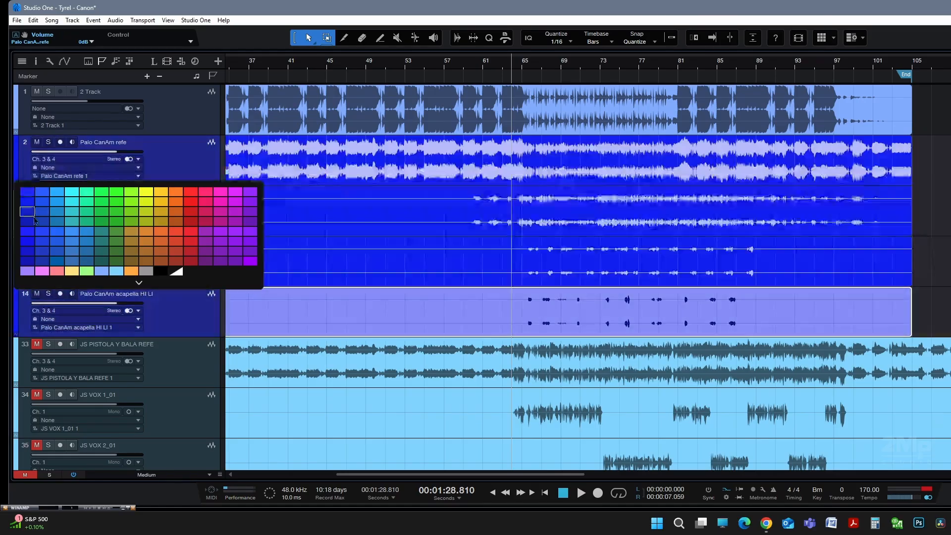
left_click(134, 278)
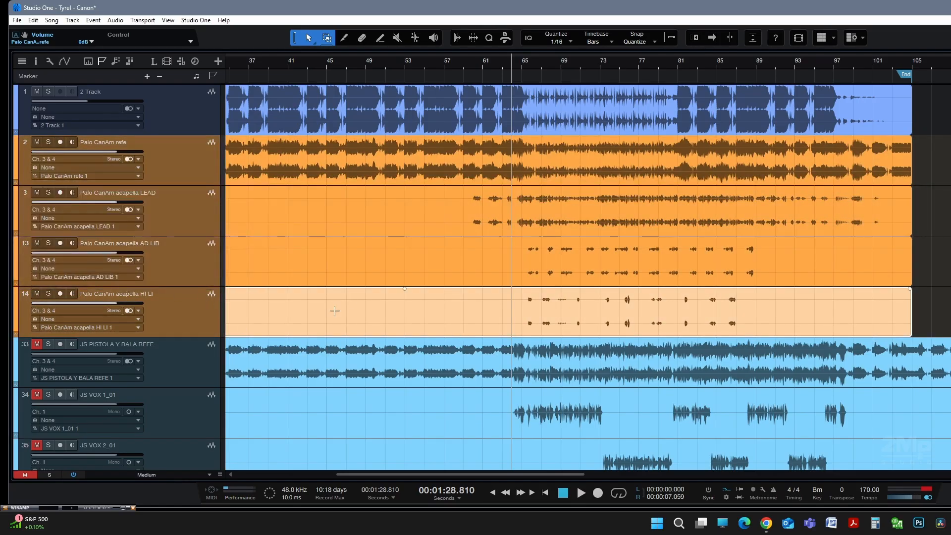
key("shift+z")
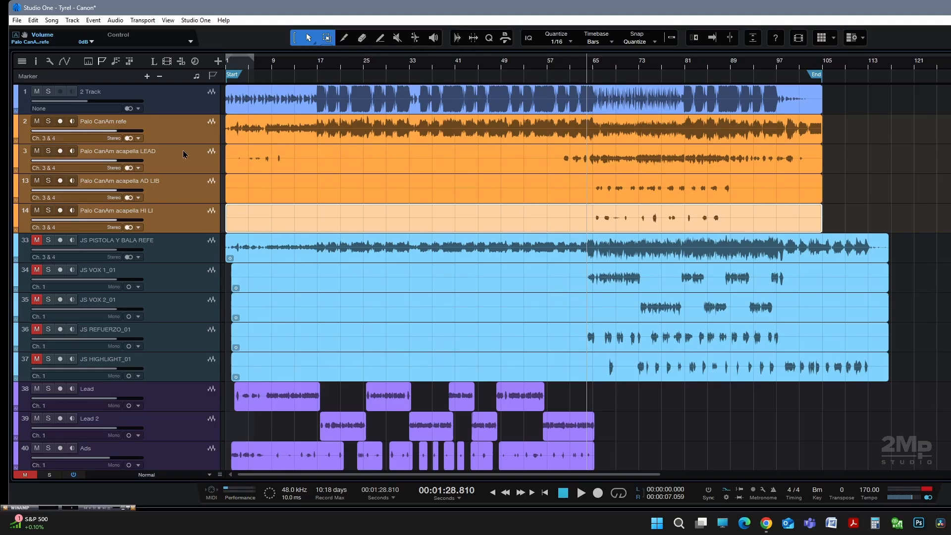
left_click(36, 121)
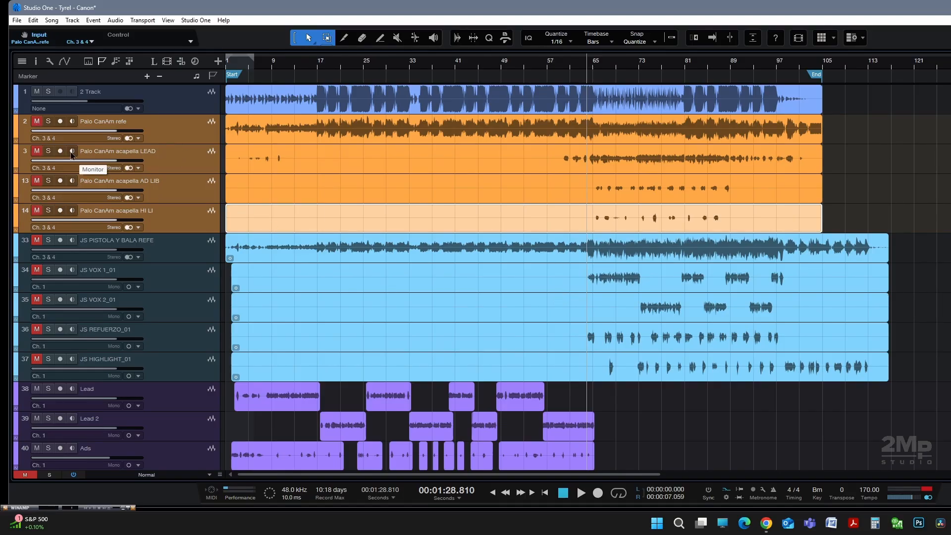
Examine the Palo CanAm and JS track groups at a larger track height, comparing where their vocals fall in the song
key("shift+w")
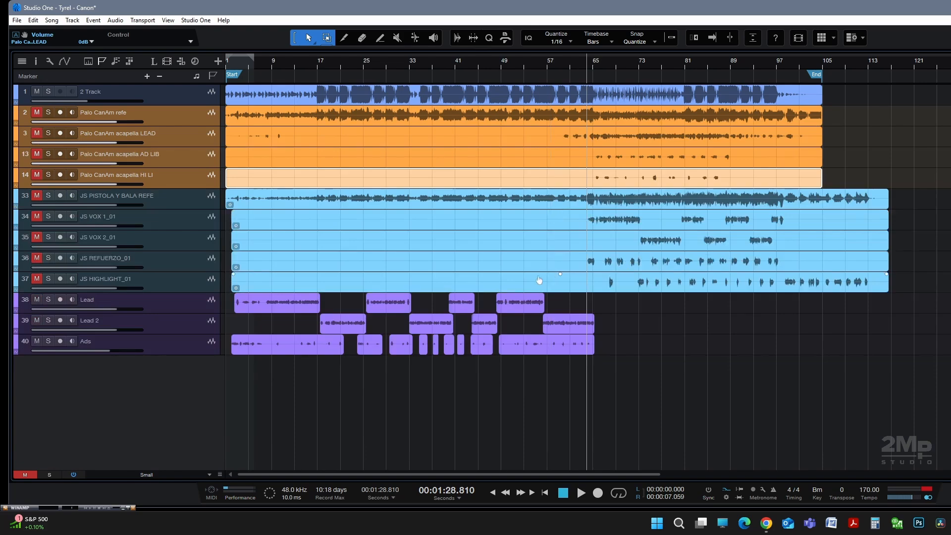
key("shift+e")
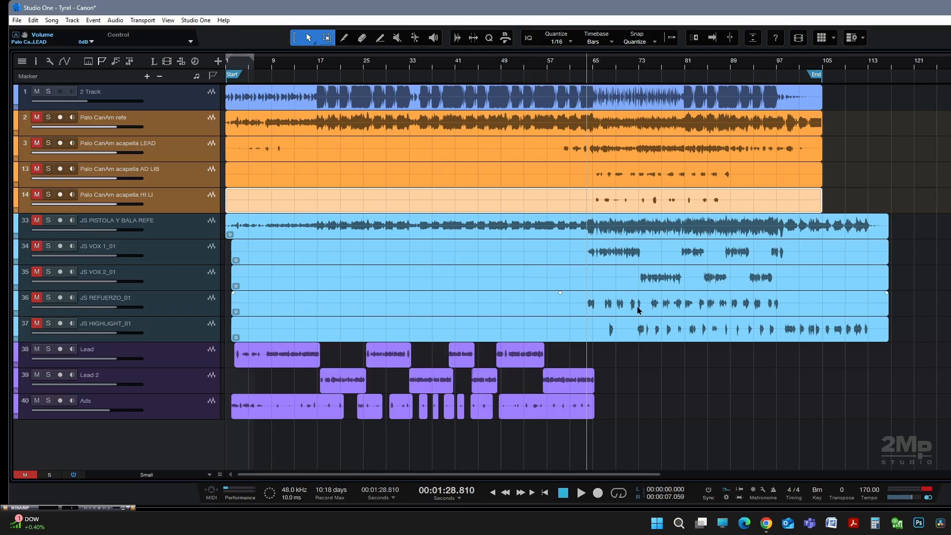
key("shift+e")
left_click(186, 215)
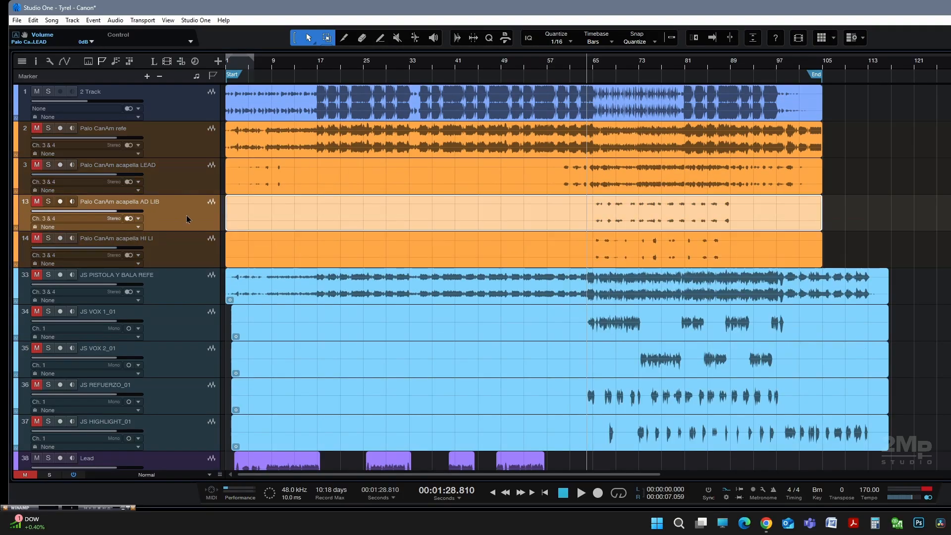
left_click(188, 250)
left_click(171, 209, "ctrl")
left_click(172, 169, "ctrl")
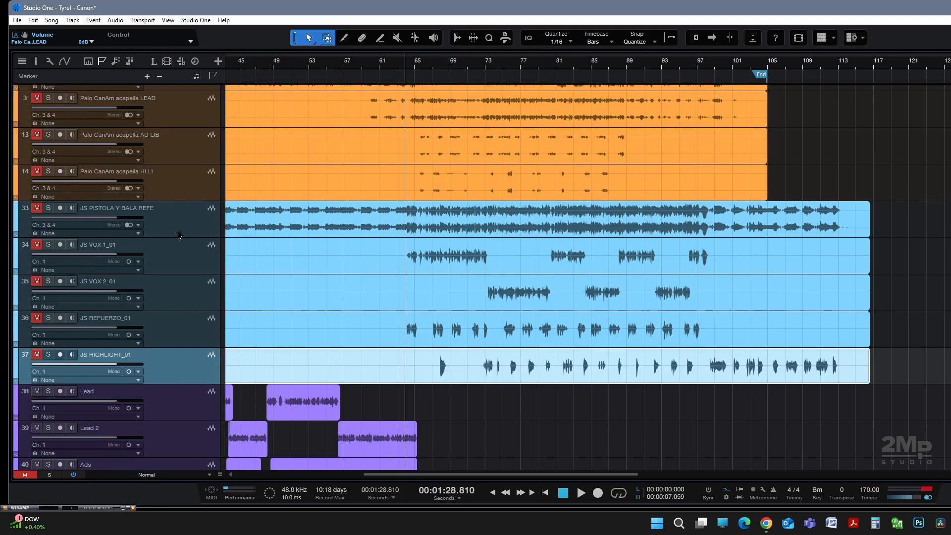
left_click(179, 235, "shift")
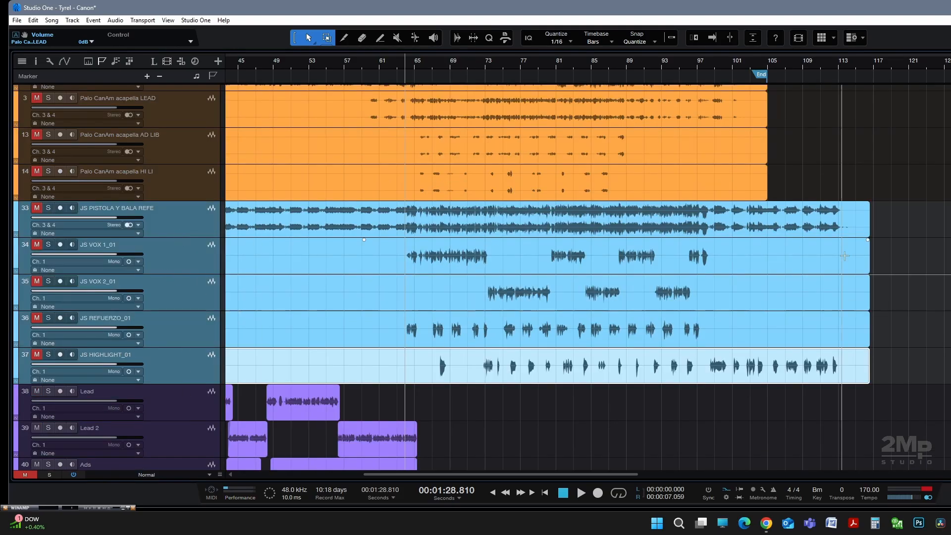
scroll(738, 283, "up", 3)
left_click(714, 257)
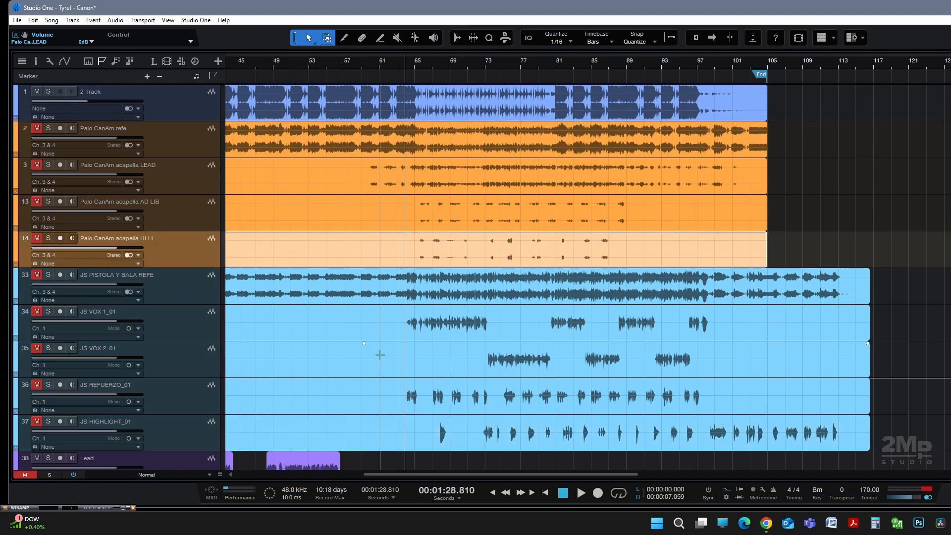
Unmute the three Palo CanAm acapella tracks, keep Palo CanAm refe muted, and play them with the 2 Track
left_click(183, 148, "shift")
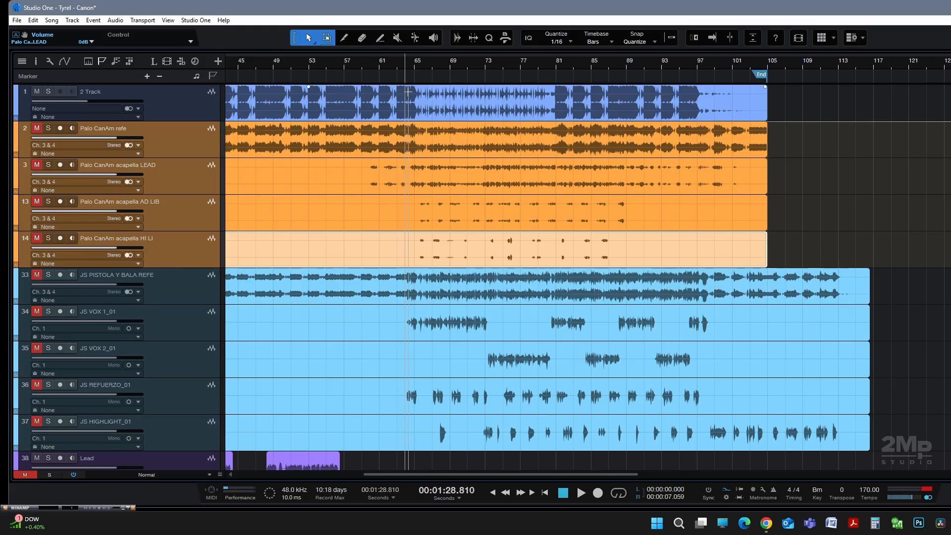
left_click(395, 68)
scroll(416, 175, "up", 5)
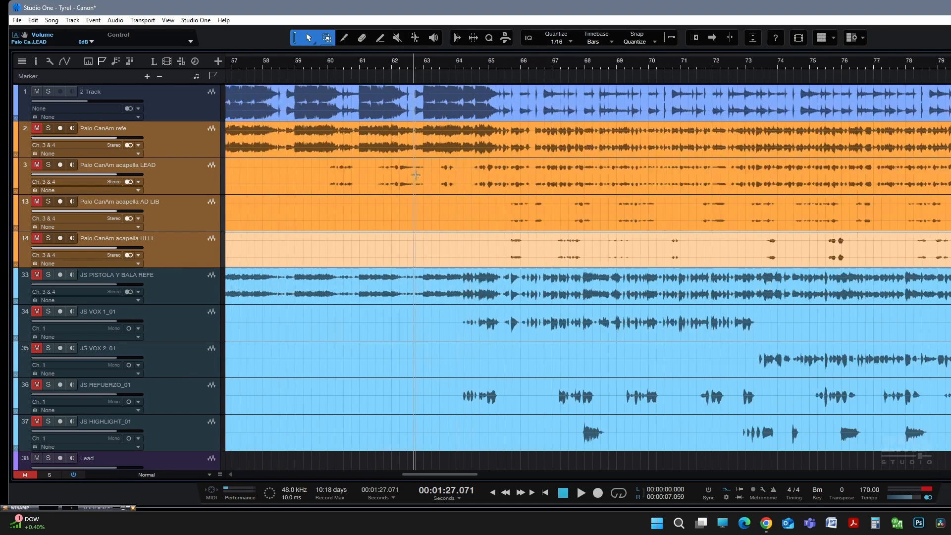
scroll(459, 186, "down", 2)
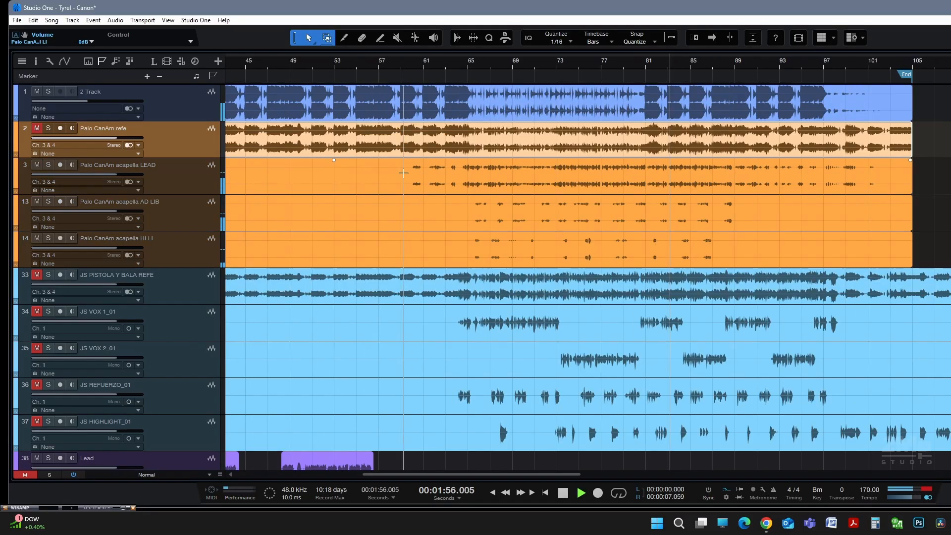
Turn on snapping and split the three Palo CanAm acapella tracks just before bar 60, ahead of the lead vocal's entrance
scroll(461, 167, "up", 5)
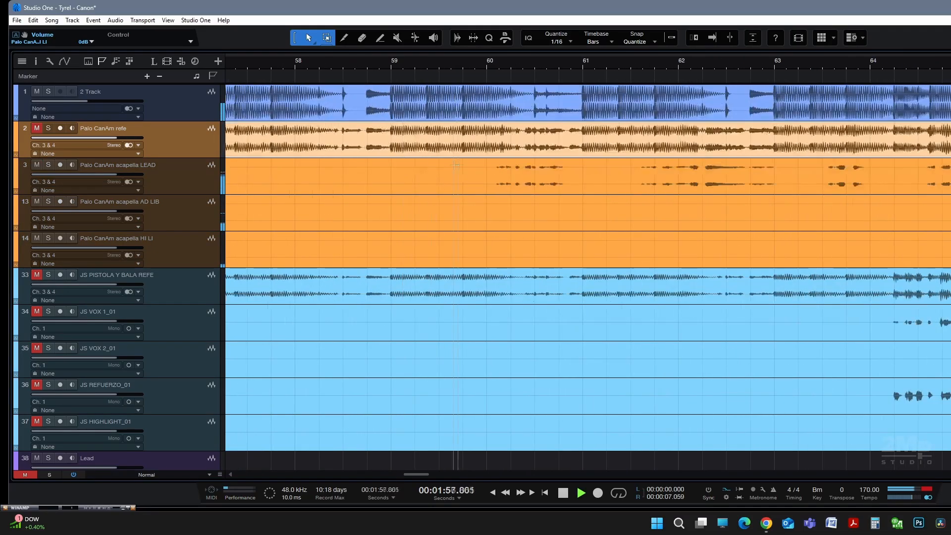
key("n")
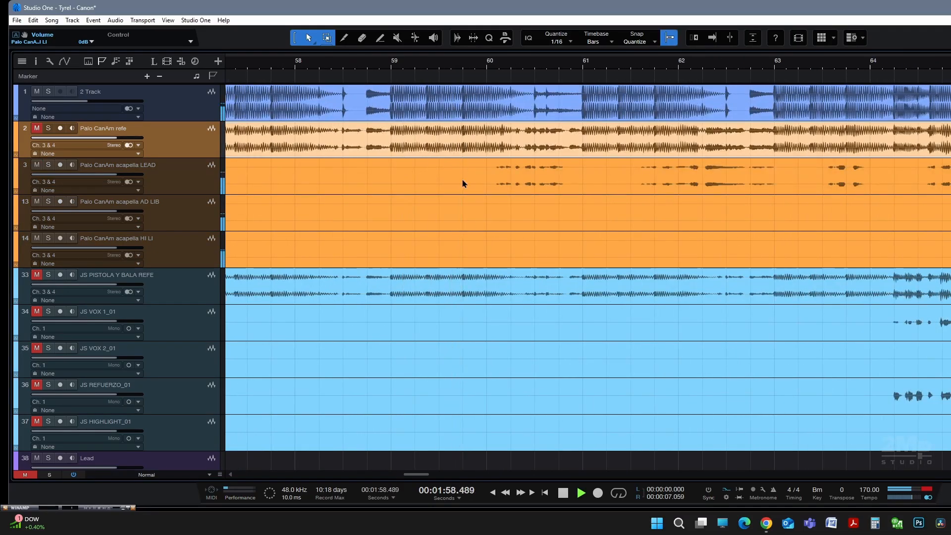
left_click(464, 264)
left_click(464, 172, "alt")
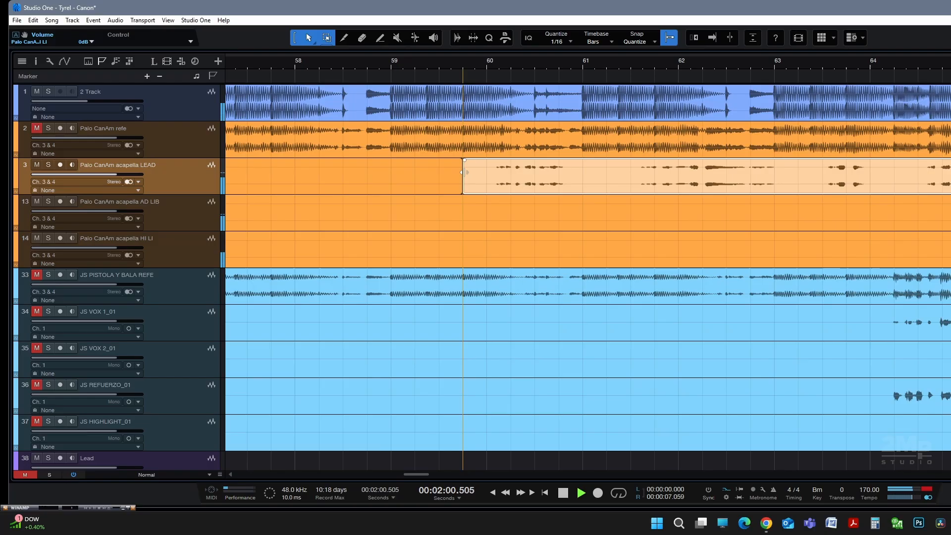
left_click(464, 210, "alt")
left_click(464, 240, "alt")
Split Palo CanAm refe and the three Palo CanAm acapella tracks at bar 65
scroll(526, 243, "down", 5)
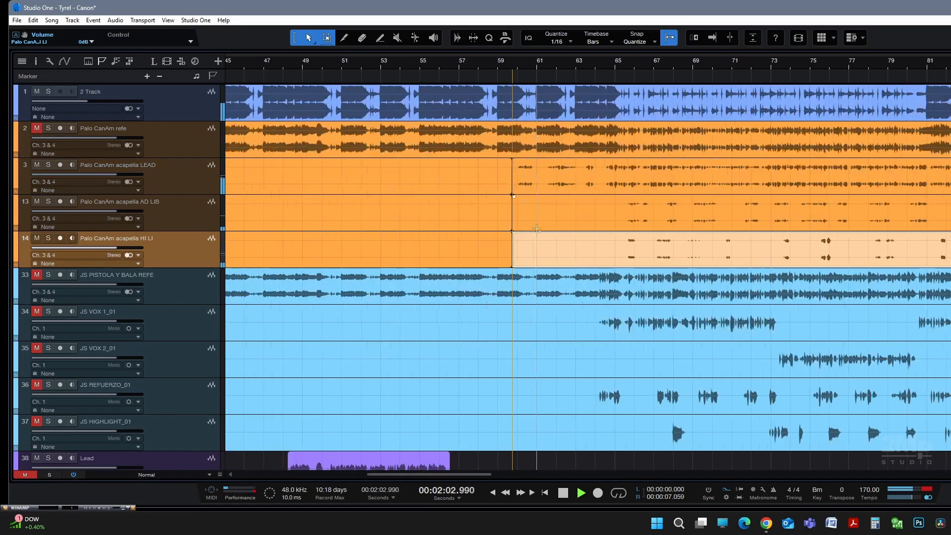
scroll(619, 158, "up", 5)
scroll(619, 157, "up", 3)
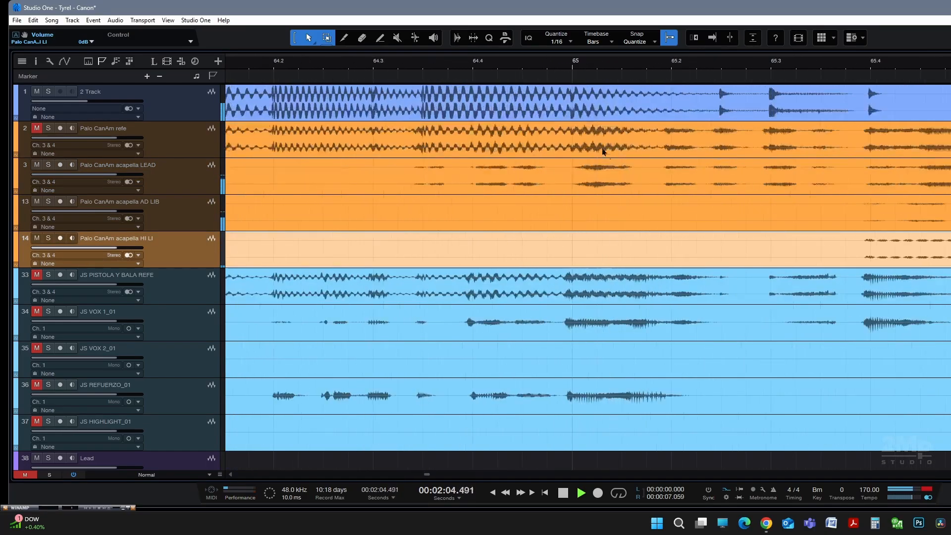
left_click(571, 130, "alt")
left_click(572, 178, "alt")
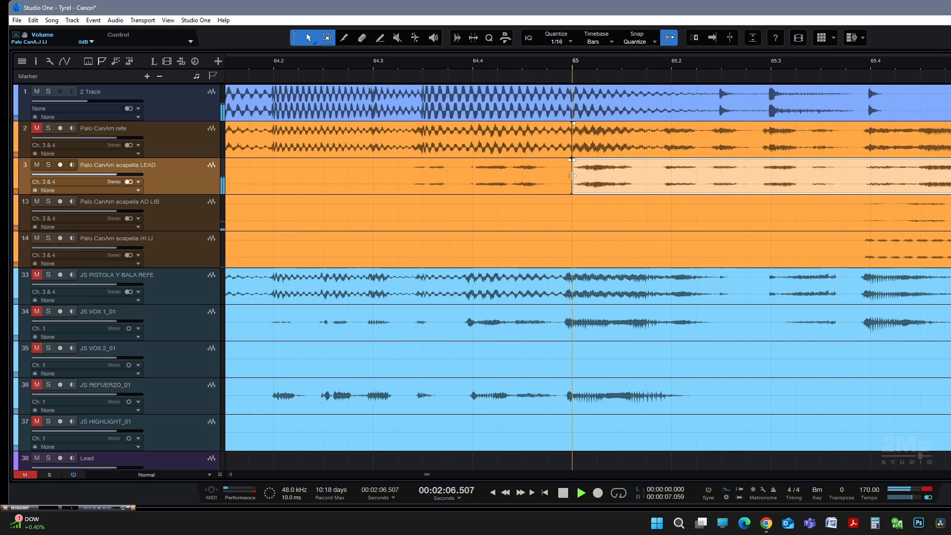
left_click(572, 211, "alt")
left_click(571, 240, "alt")
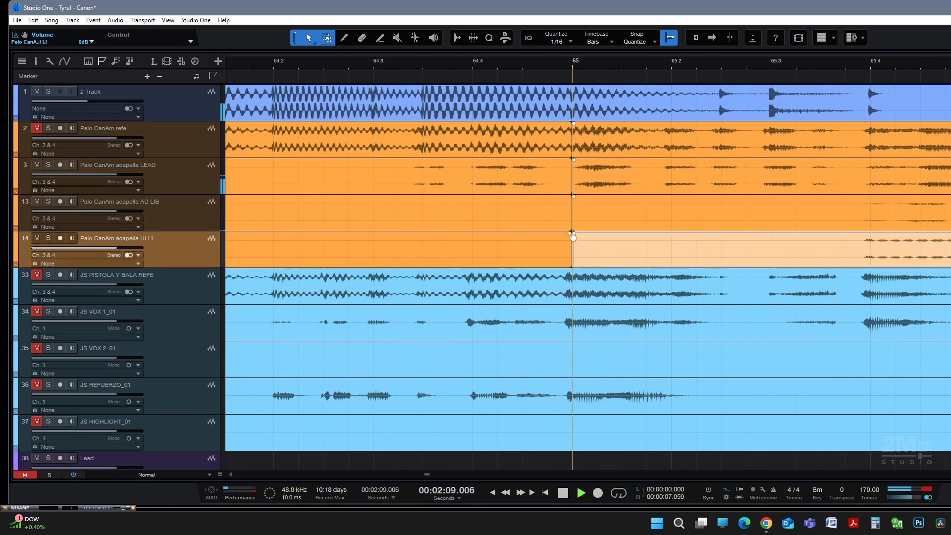
Split the 2 Track at bar 65 and place a copy of its second part just after bar 105
scroll(574, 237, "down", 15, "ctrl")
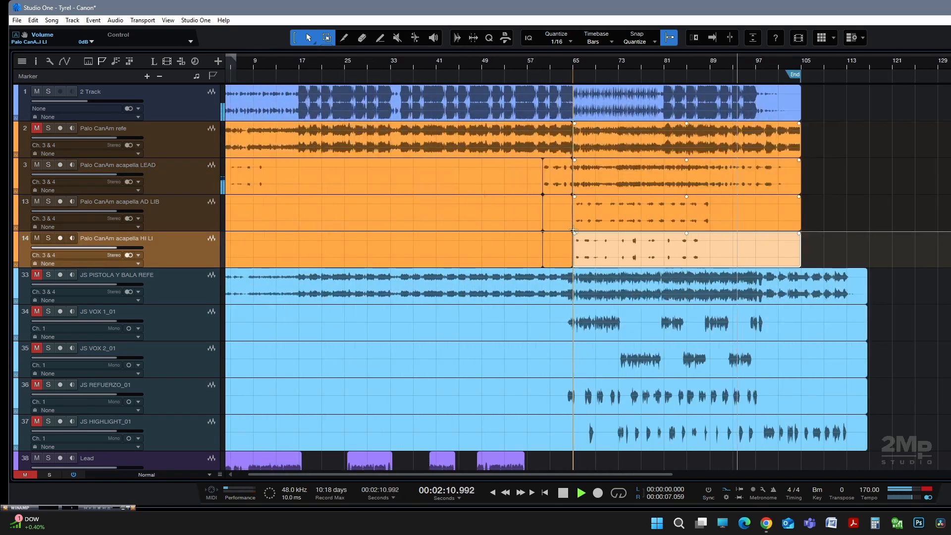
scroll(573, 229, "up", 3, "ctrl")
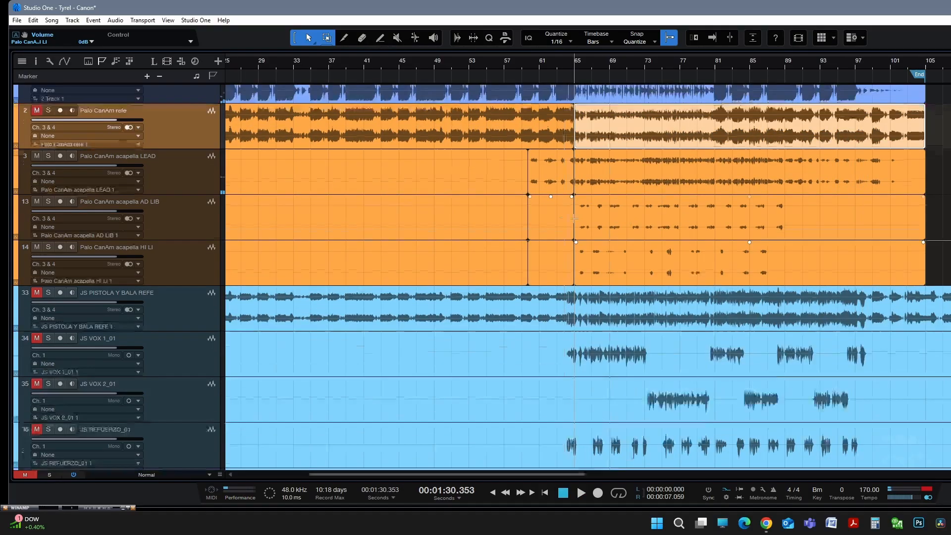
scroll(646, 187, "up", 1)
scroll(642, 187, "up", 1)
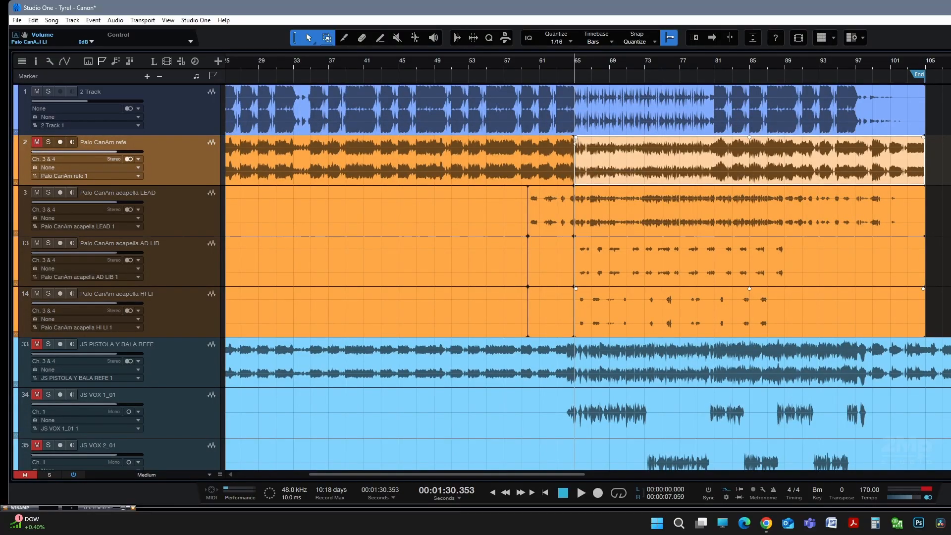
scroll(578, 141, "up", 5)
left_click(548, 129)
key("z")
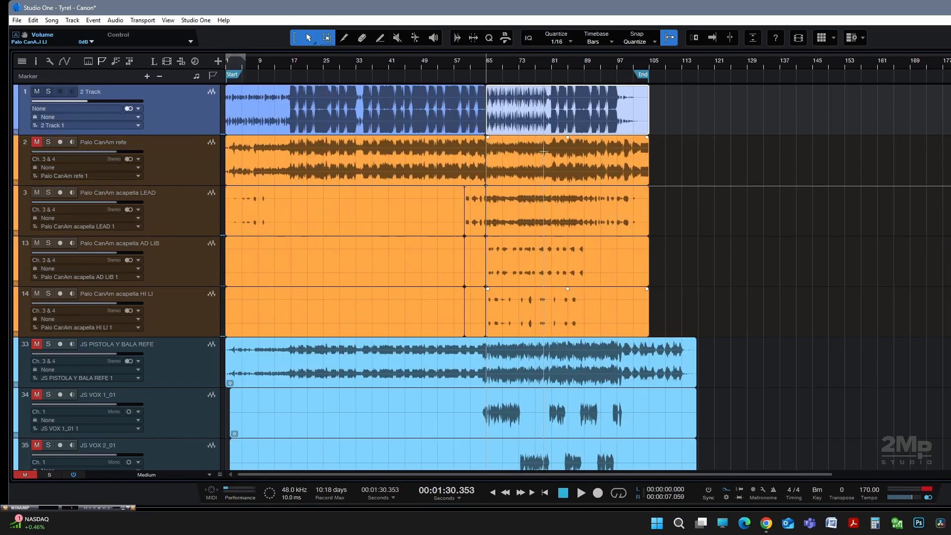
left_click_drag(522, 124, 689, 114)
Play the end of the beat from 02:12.000 and move the copied 2 Track section to start exactly at bar 97
left_click(613, 66)
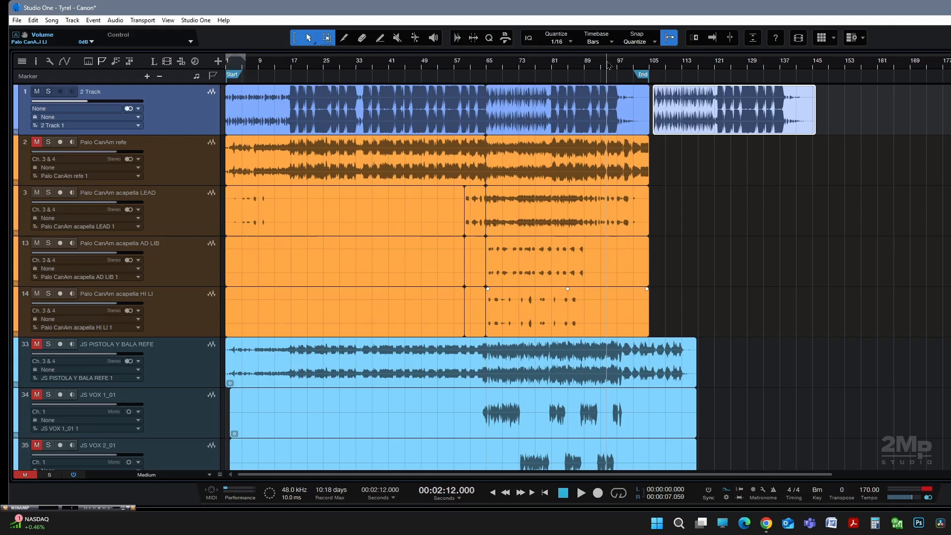
scroll(612, 89, "up", 5)
key("space")
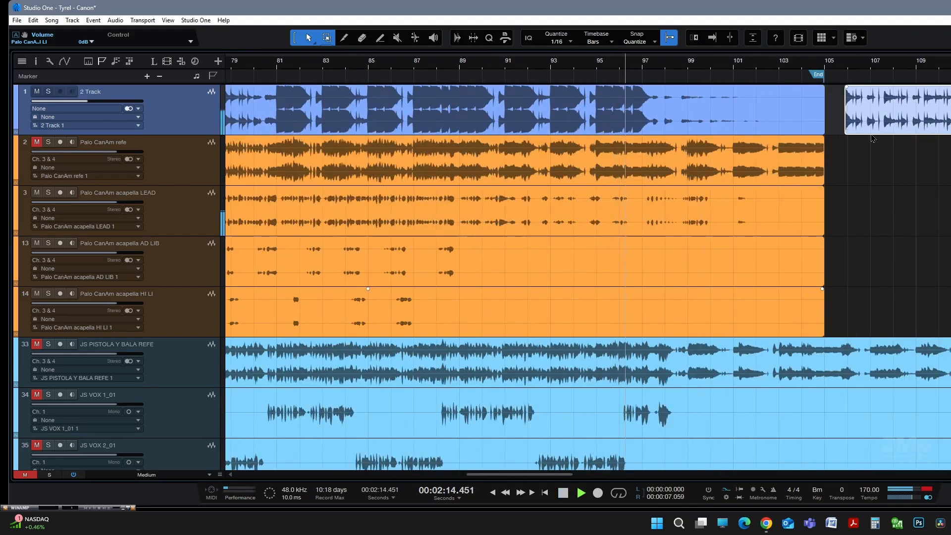
key("space")
left_click_drag(883, 133, 655, 119)
scroll(654, 121, "up", 8)
mouse_move(599, 127)
left_mouse_down()
mouse_move(618, 129)
mouse_move(594, 124)
left_mouse_up()
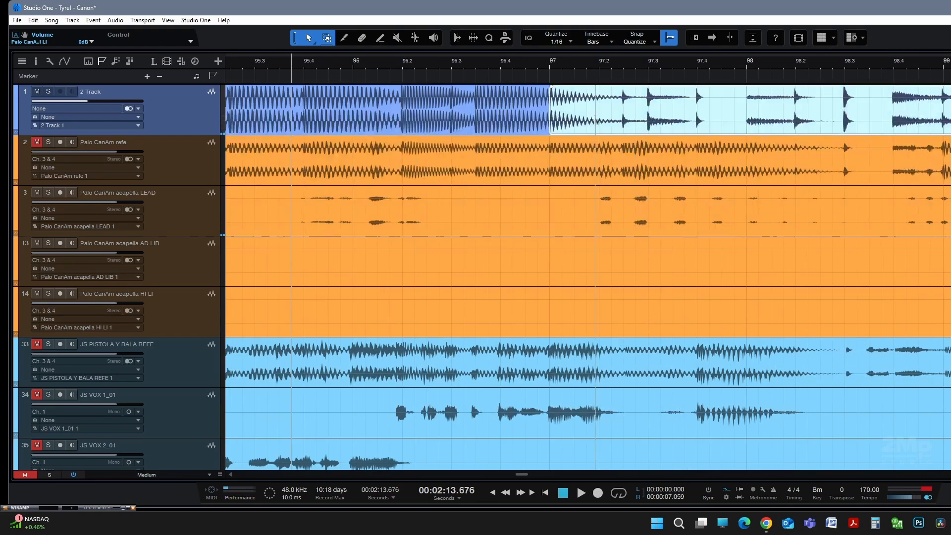
Play the transition into the copied 2 Track section at bar 97 and place the playhead at the End marker
scroll(594, 123, "down", 6)
key("space")
scroll(596, 124, "up", 4)
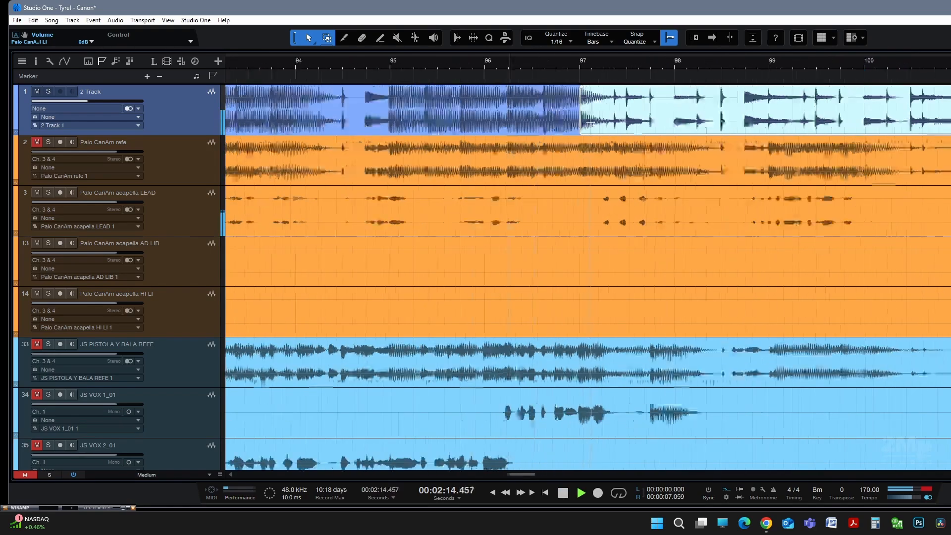
scroll(598, 127, "down", 8)
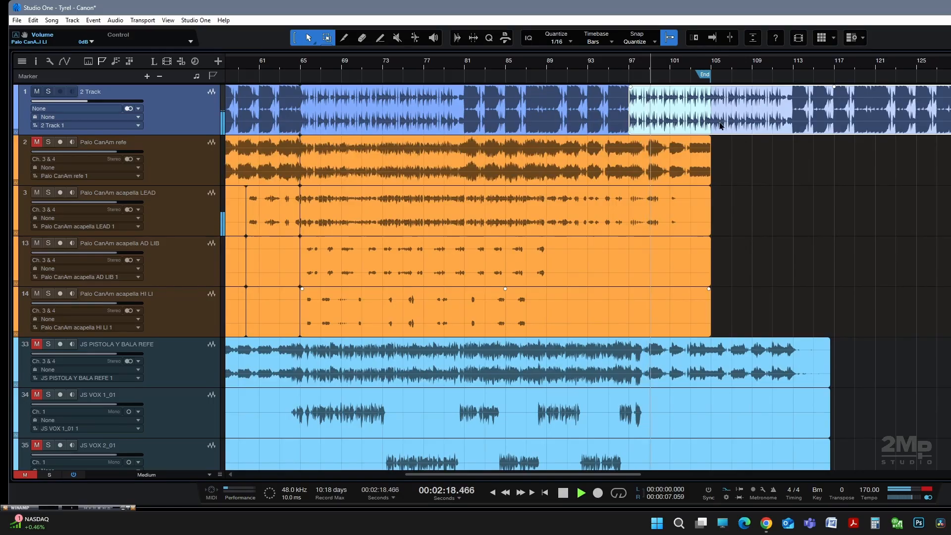
scroll(720, 125, "down", 4)
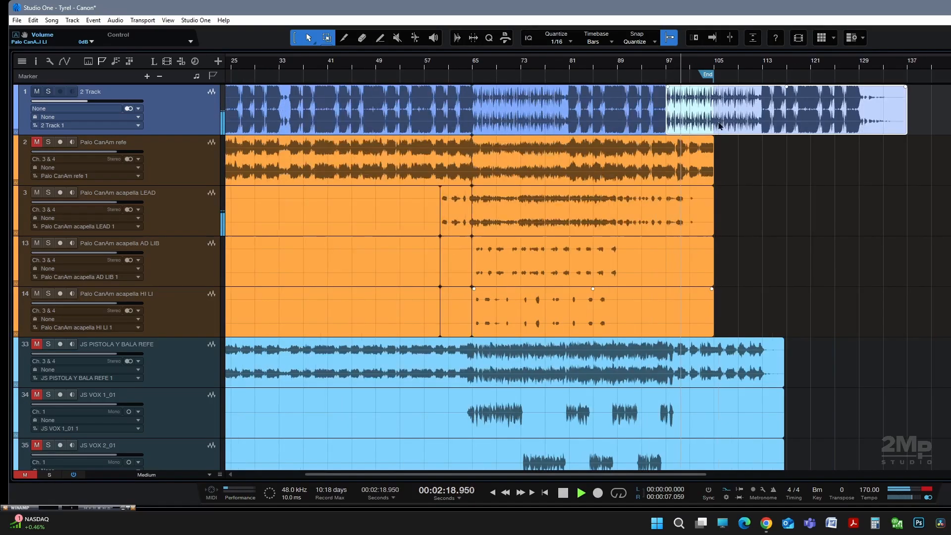
left_click(714, 69)
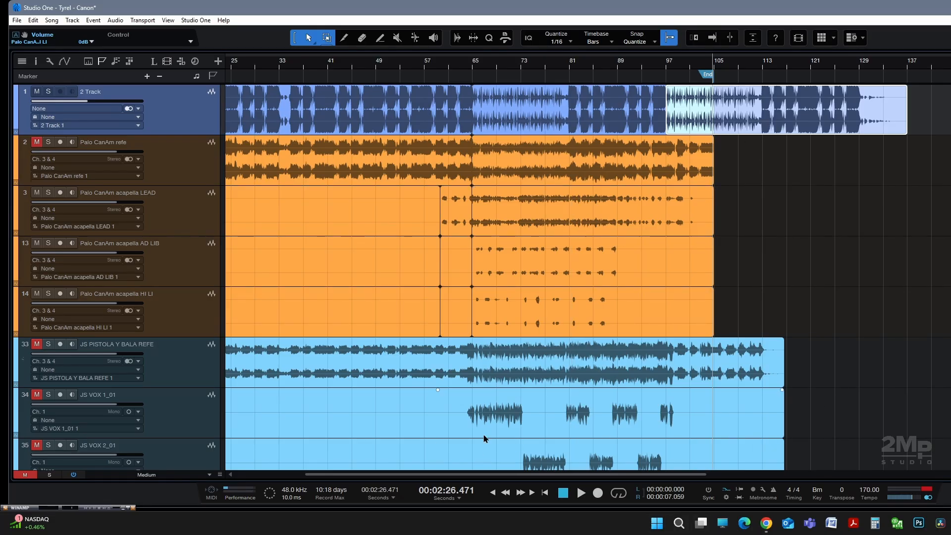
Move the Palo CanAm acapella events after the first split later together, aligning their second split with bar 97
scroll(485, 439, "down", 1)
scroll(468, 406, "down", 2)
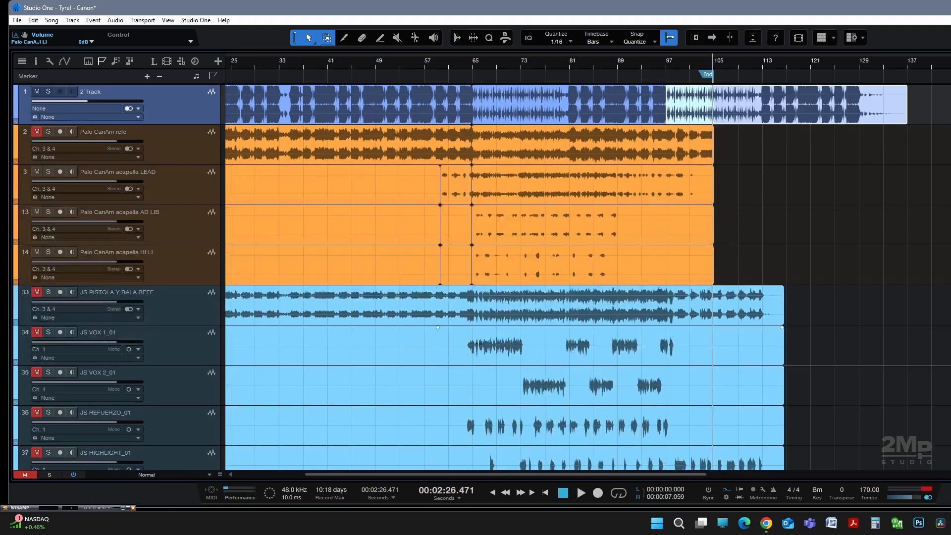
left_click_drag(884, 250, 810, 194)
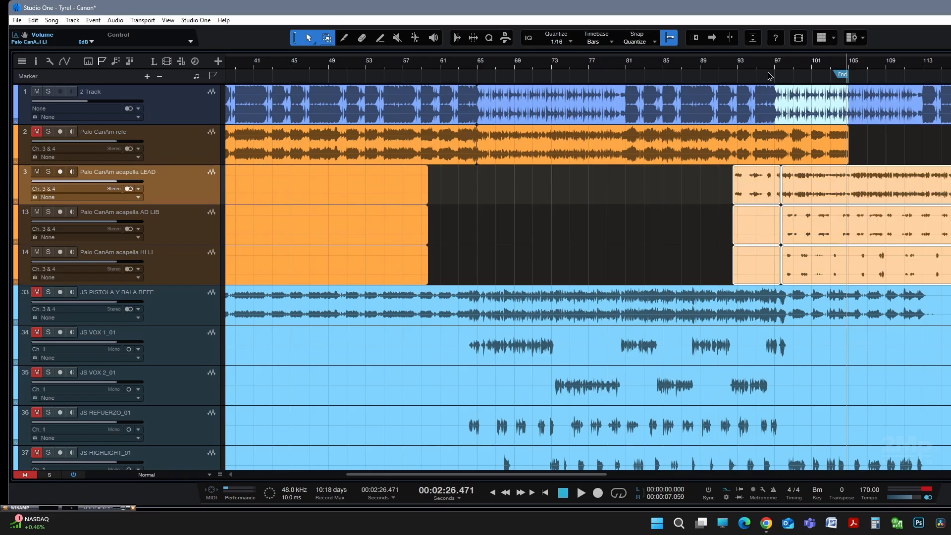
scroll(769, 67, "up", 4)
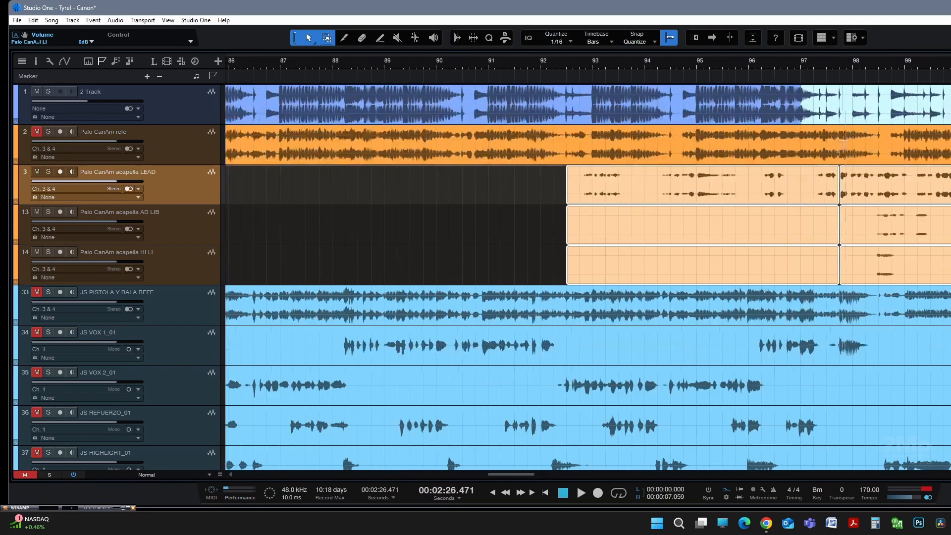
scroll(836, 68, "up", 2)
left_click_drag(869, 195, 786, 201)
scroll(758, 67, "up", 5)
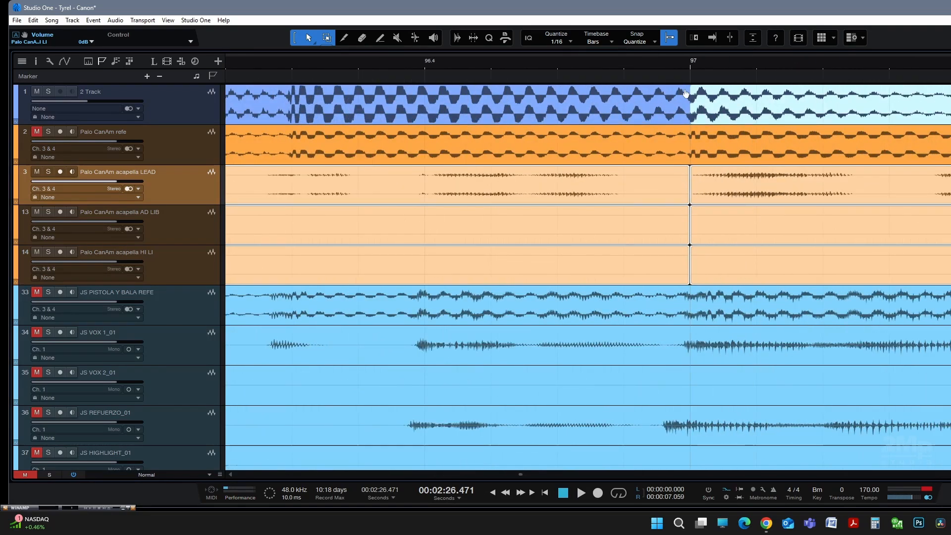
Play from 02:11.735 to check the moved Palo CanAm acapellas against the copied beat section at bar 97
scroll(704, 228, "down", 15)
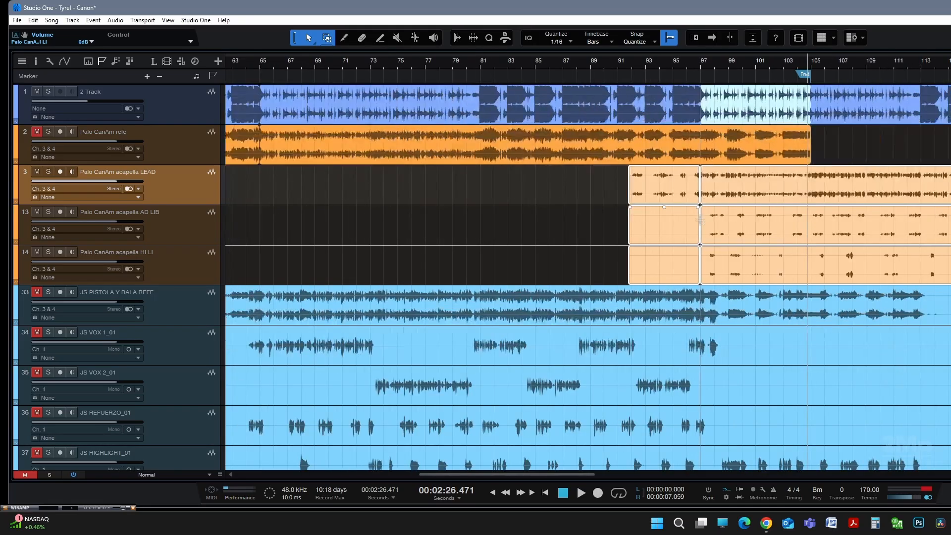
scroll(701, 221, "down", 5)
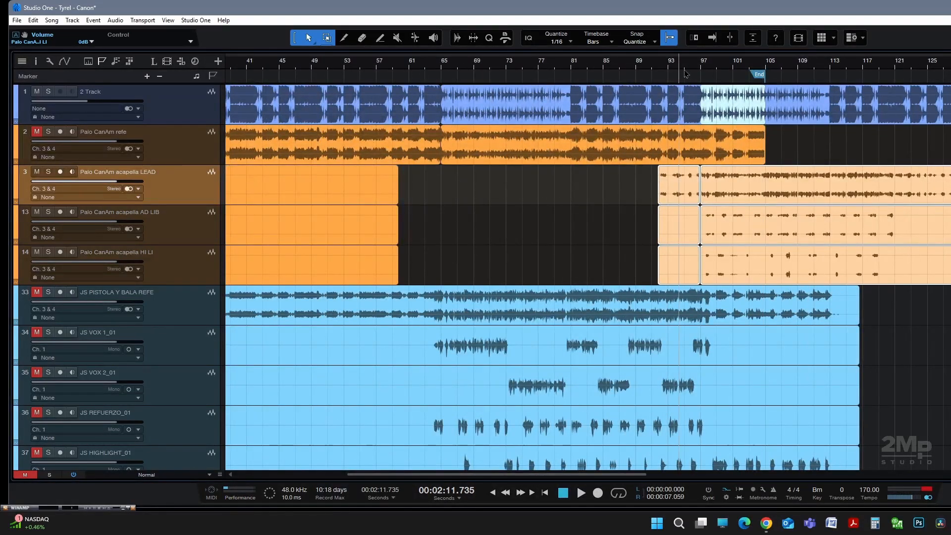
key("space")
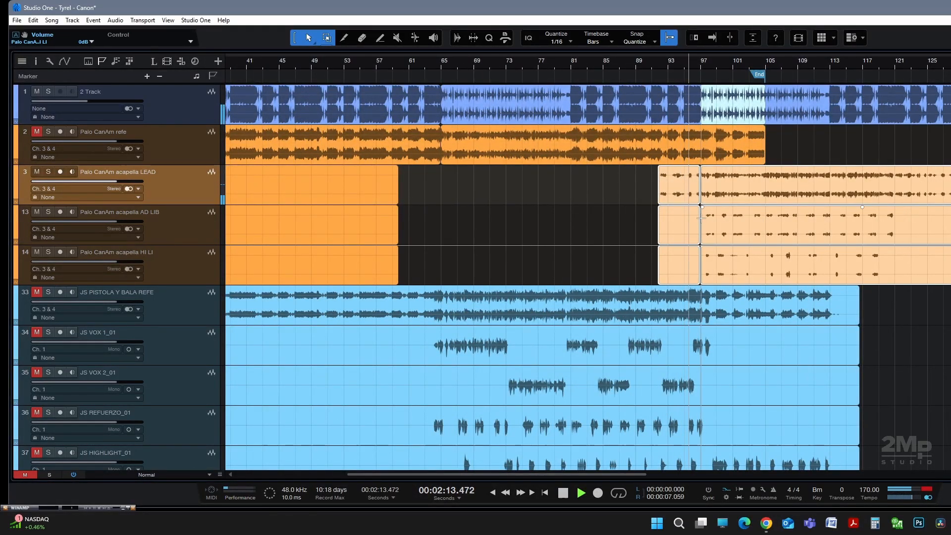
scroll(700, 218, "up", 7)
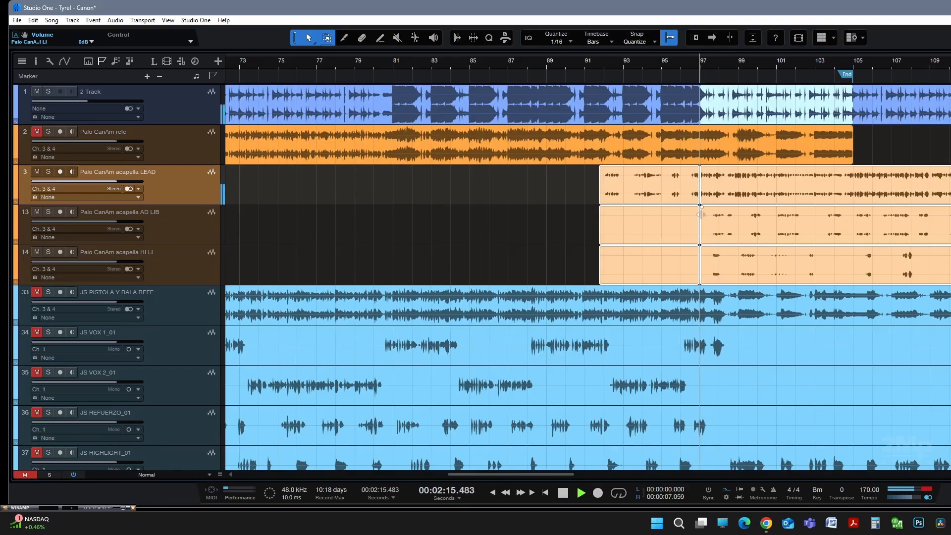
Move the song's End marker to the end of the extended 2 Track beat and stop playback
scroll(701, 214, "down", 6)
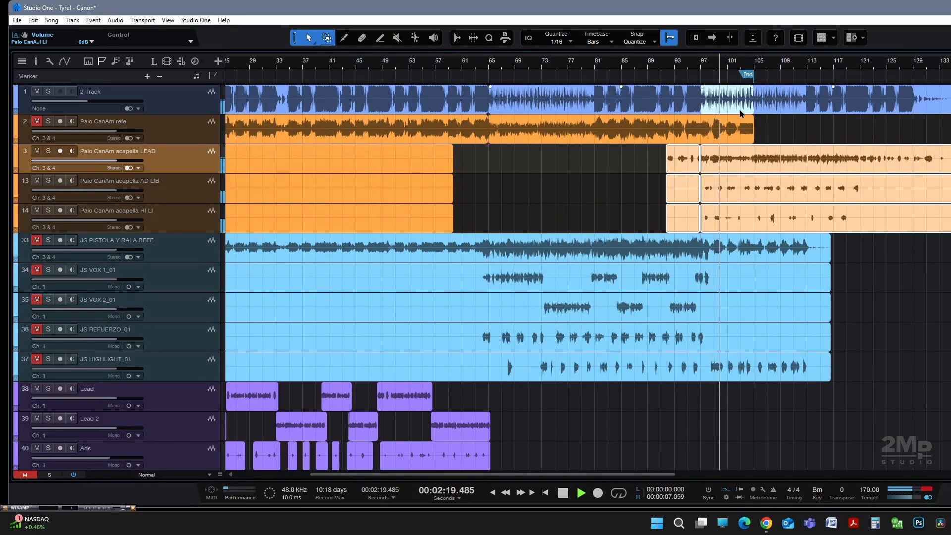
left_click_drag(748, 76, 950, 76)
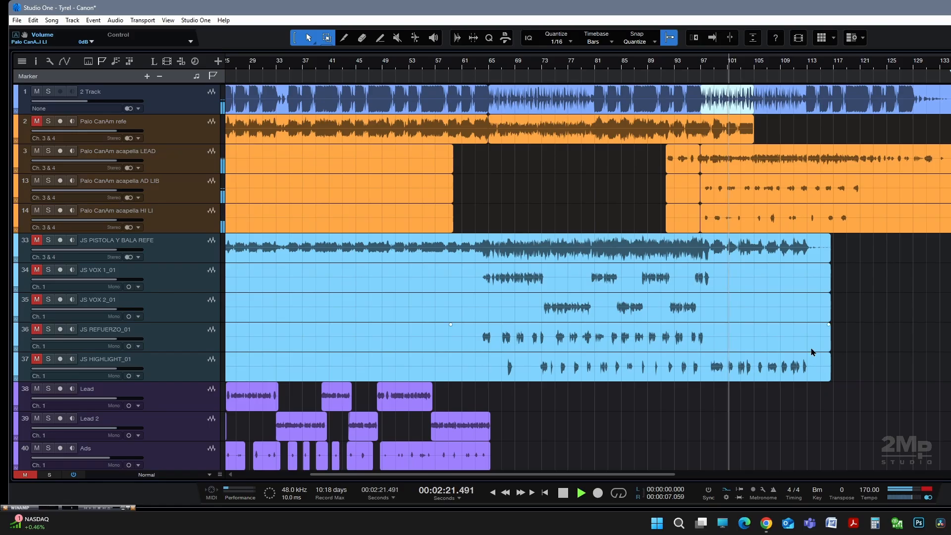
key("space")
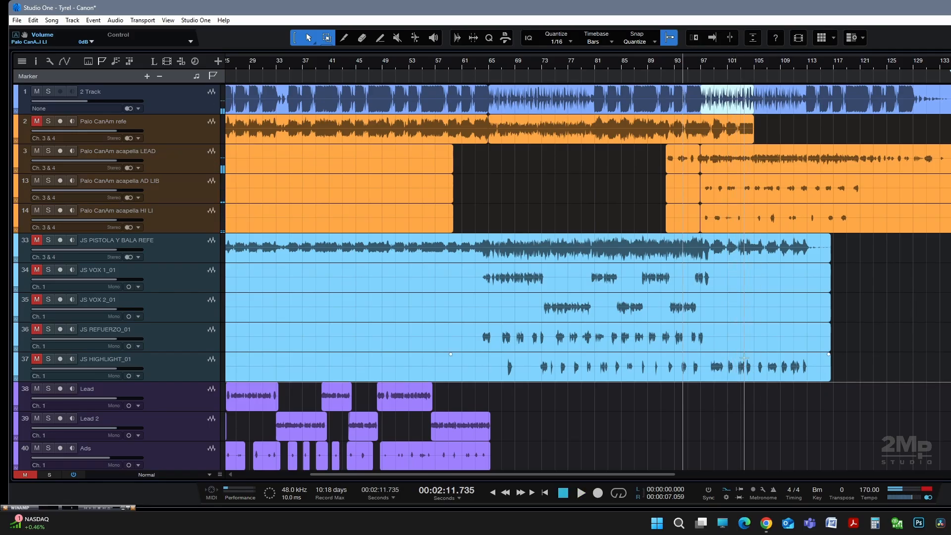
Unmute the JS VOX 1_01, JS VOX 2_01, JS REFUERZO_01 and JS HIGHLIGHT_01 tracks together, keeping the JS PISTOLA Y BALA reference muted
scroll(910, 156, "up", 2)
scroll(917, 223, "up", 1)
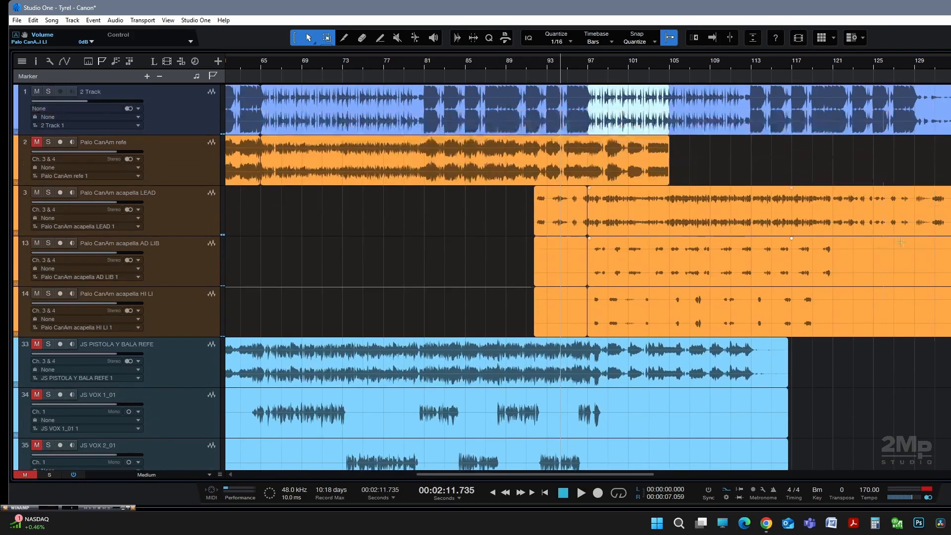
scroll(517, 280, "down", 2)
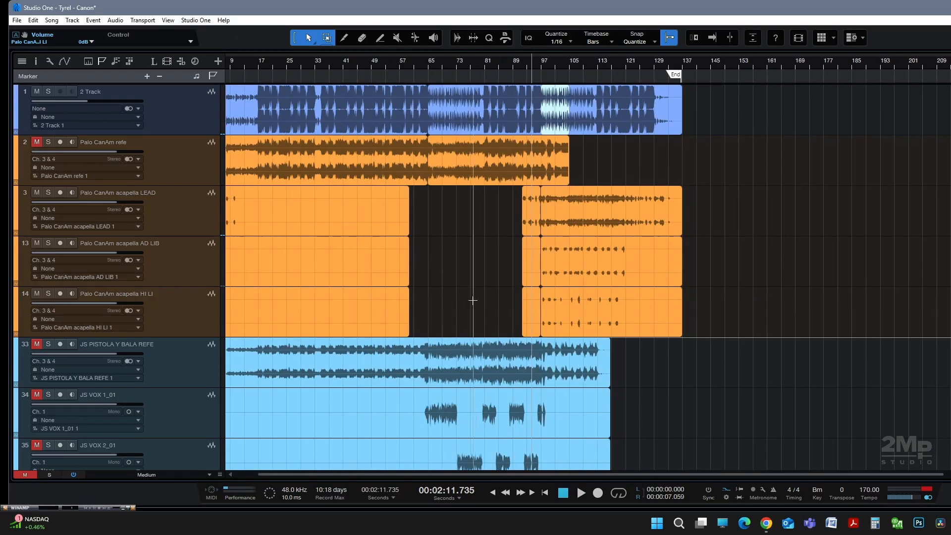
scroll(429, 312, "down", 1)
scroll(414, 312, "left", 1)
scroll(414, 312, "up", 2)
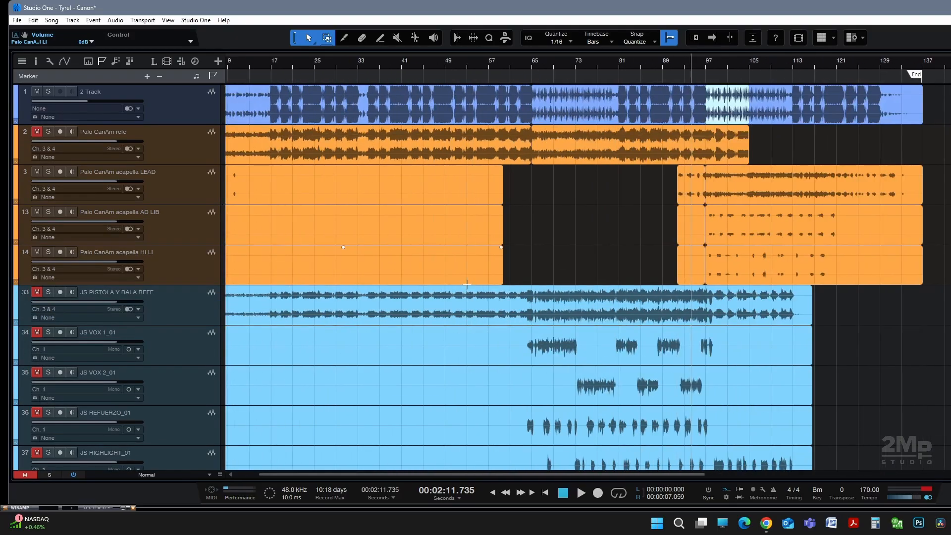
scroll(461, 291, "down", 1)
left_click(495, 72)
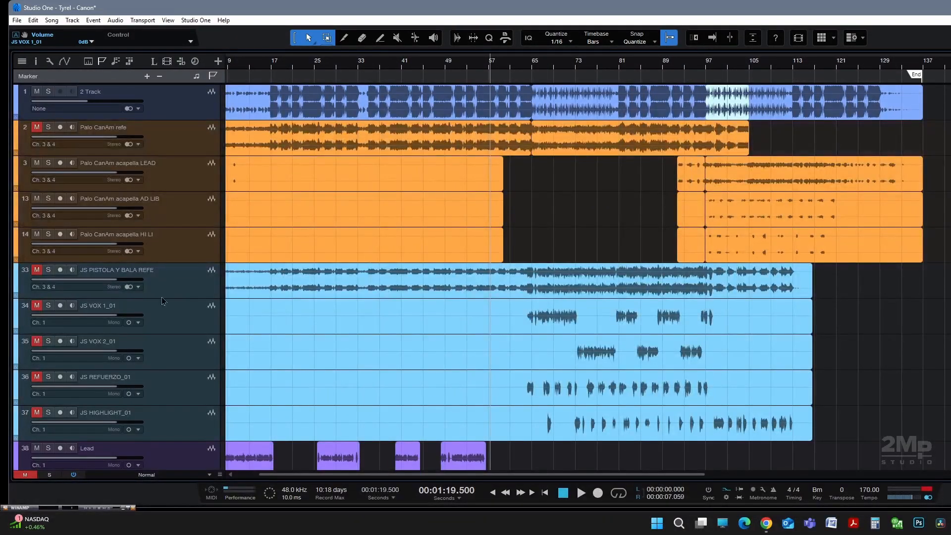
left_click(37, 276)
left_click(37, 306)
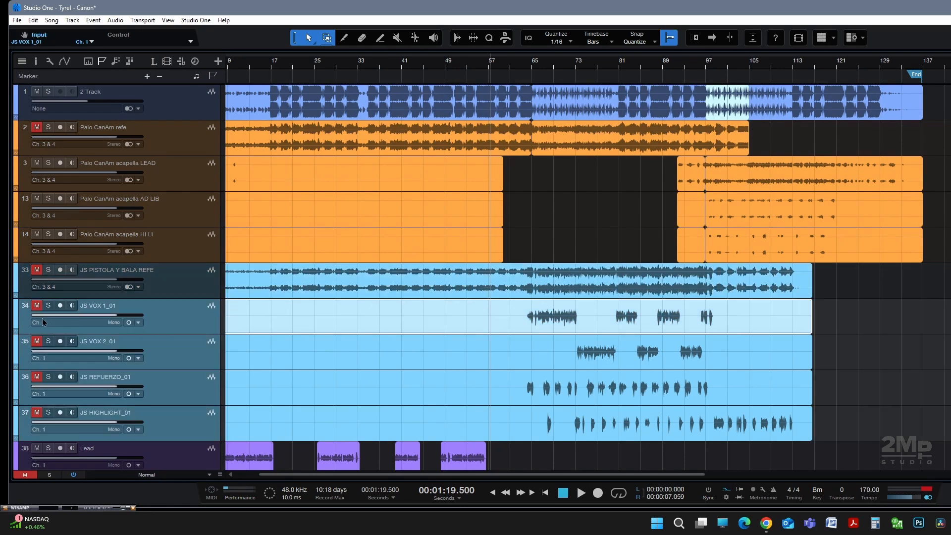
scroll(438, 357, "down", 1)
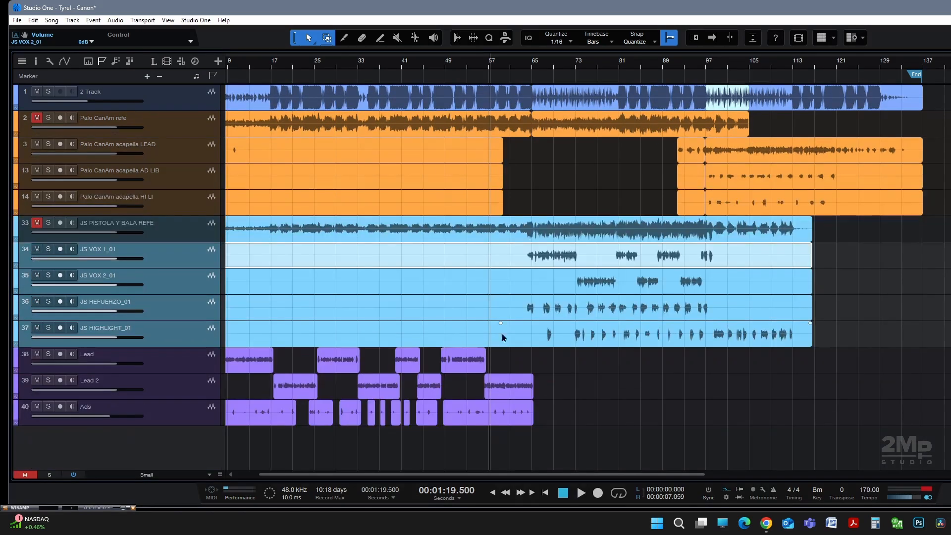
left_click(198, 336)
left_click(187, 258, "shift")
Play from 01:25.147 to check how the JS vocals enter over the beat at bar 65
left_click(503, 67)
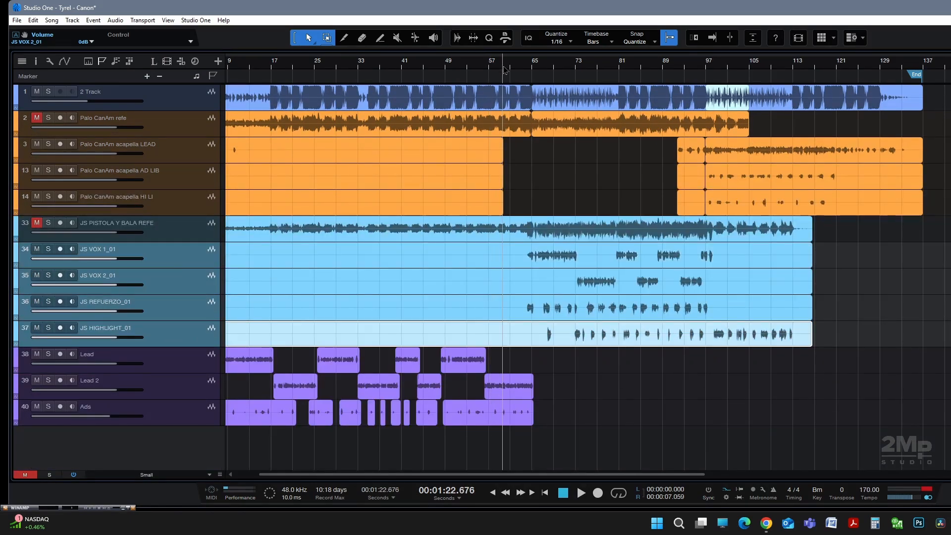
left_click(513, 73)
key("space")
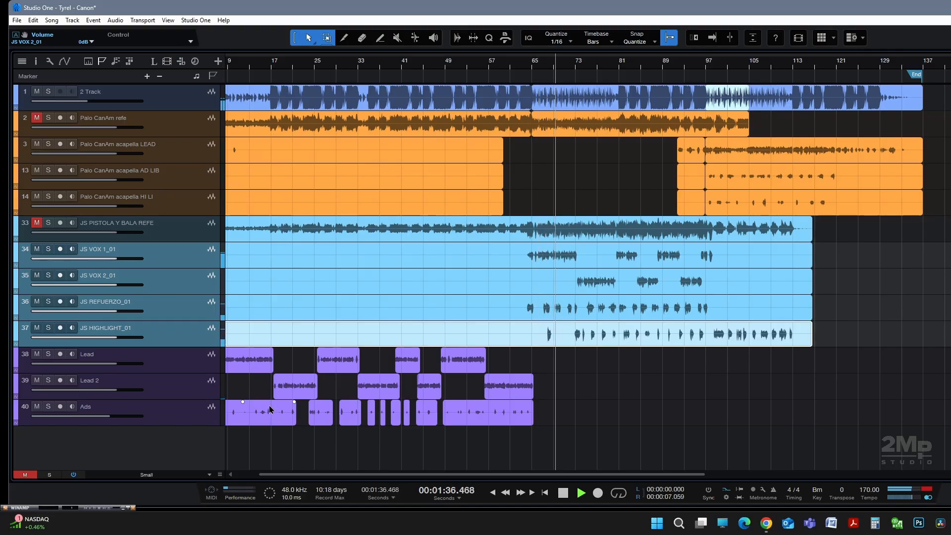
key("space")
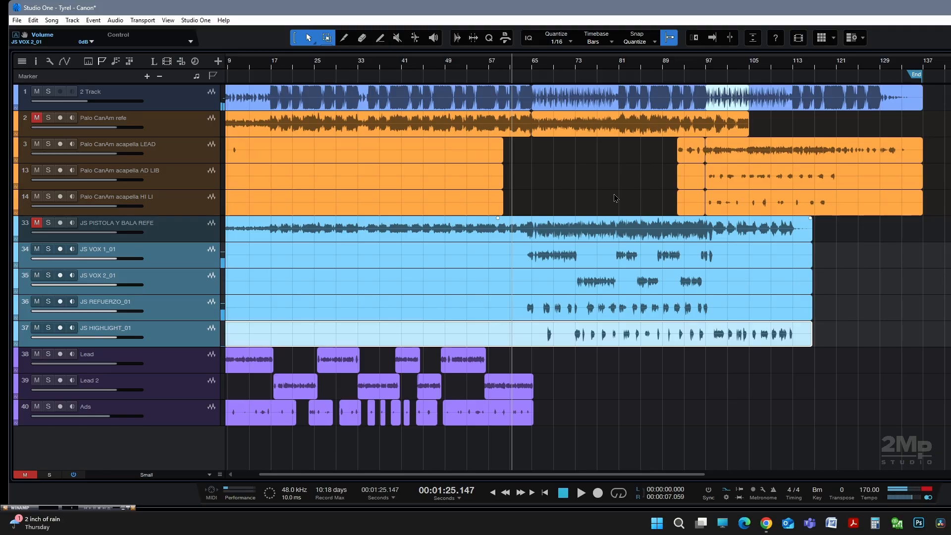
Play from 02:11.206 to check the transition from the JS vocals to the Palo CanAm acapellas around bar 97
left_click(693, 71)
left_click(690, 71)
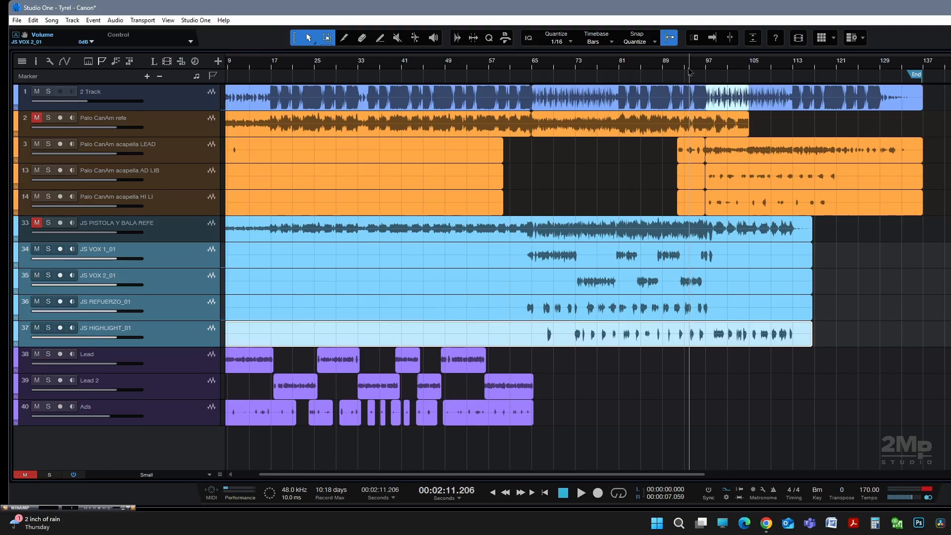
key("space")
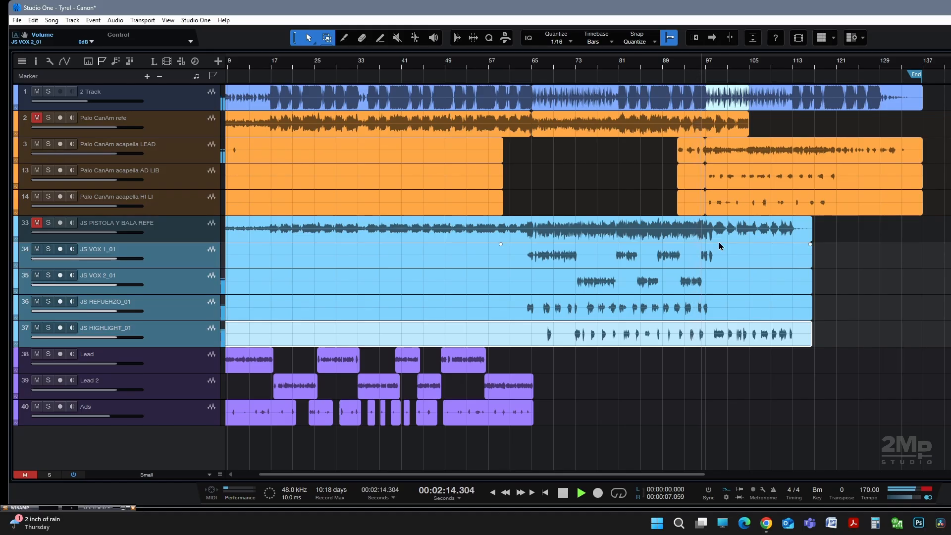
scroll(719, 235, "up", 4)
scroll(734, 229, "down", 4)
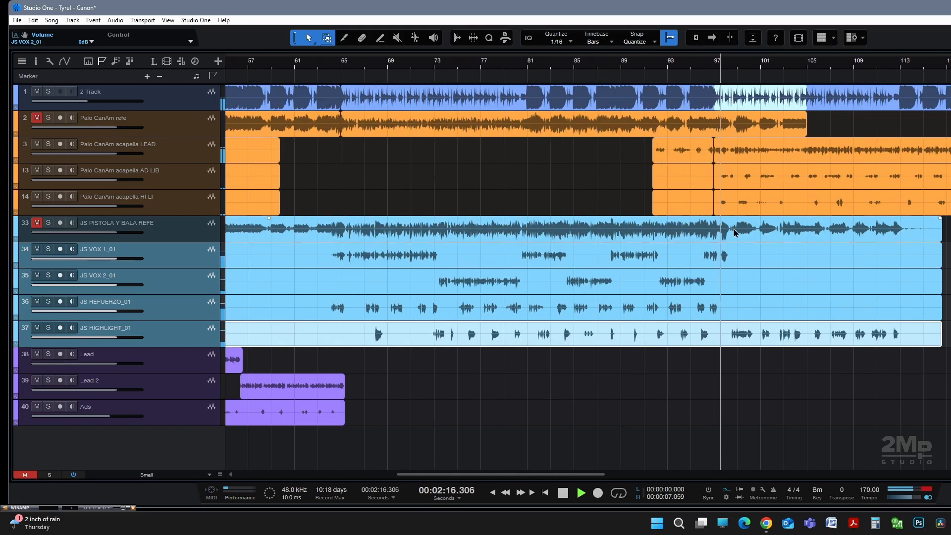
scroll(734, 232, "right", 1)
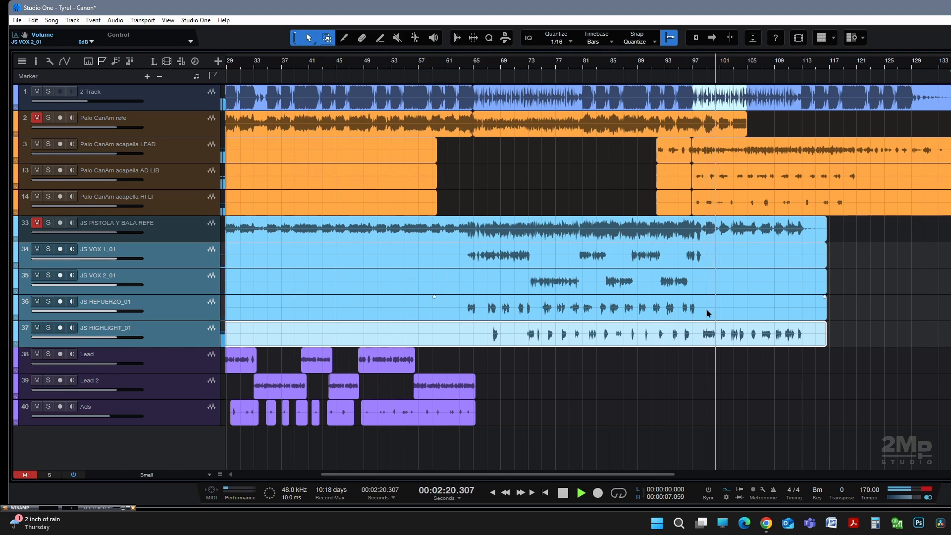
key("space")
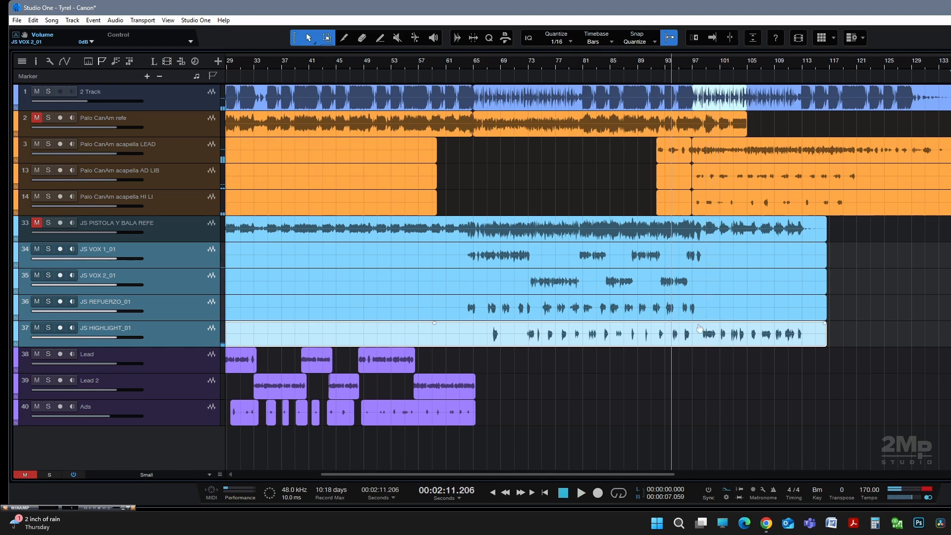
Split the JS HIGHLIGHT_01 event at bar 98 and mute the part after the split
scroll(699, 329, "up", 4)
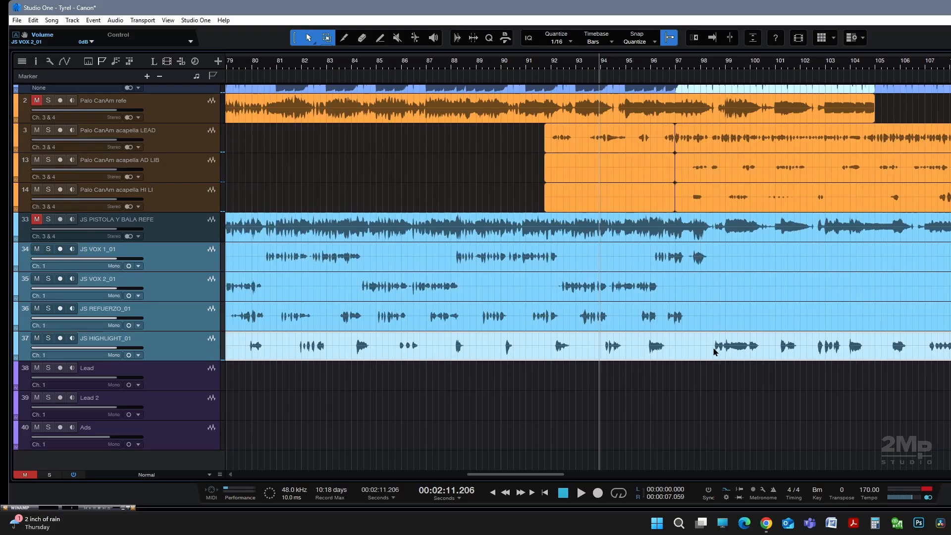
scroll(709, 353, "up", 4)
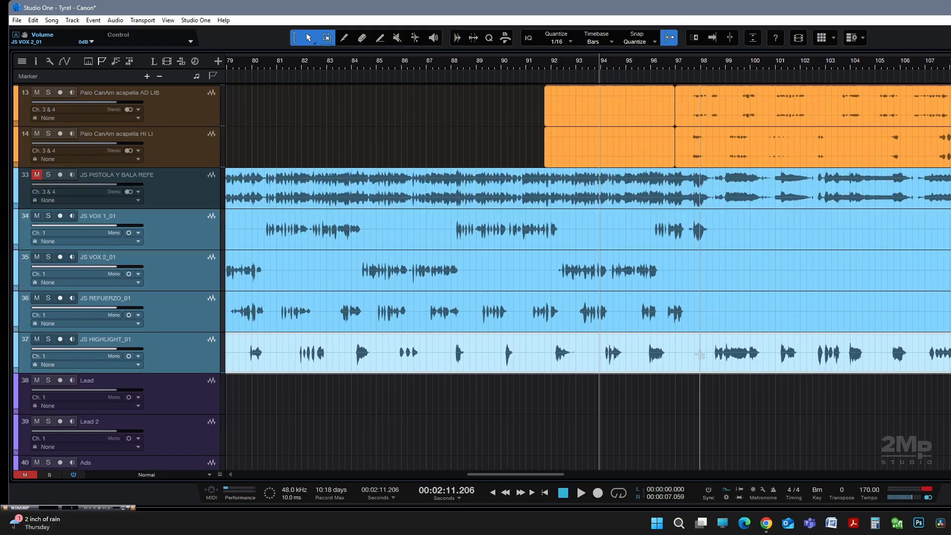
left_click(708, 348)
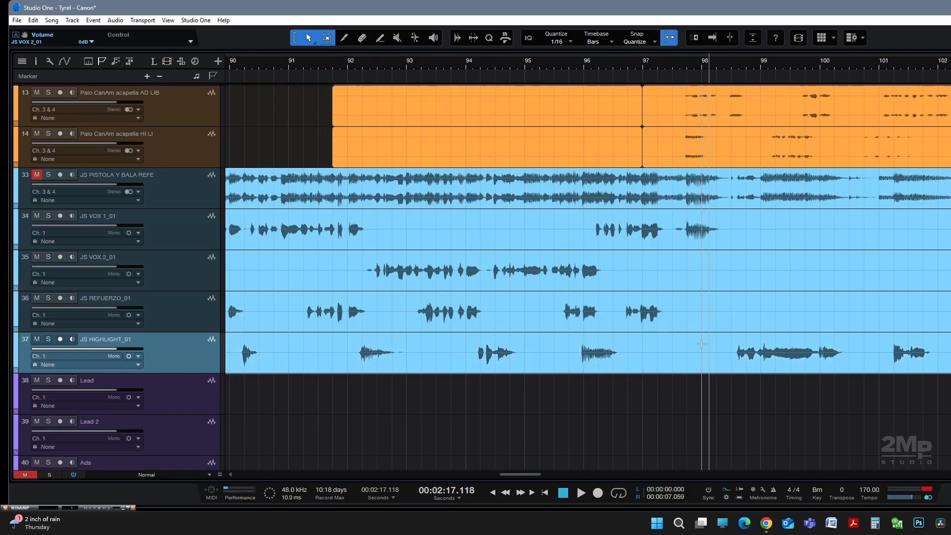
double_click(703, 349)
scroll(704, 349, "down", 3)
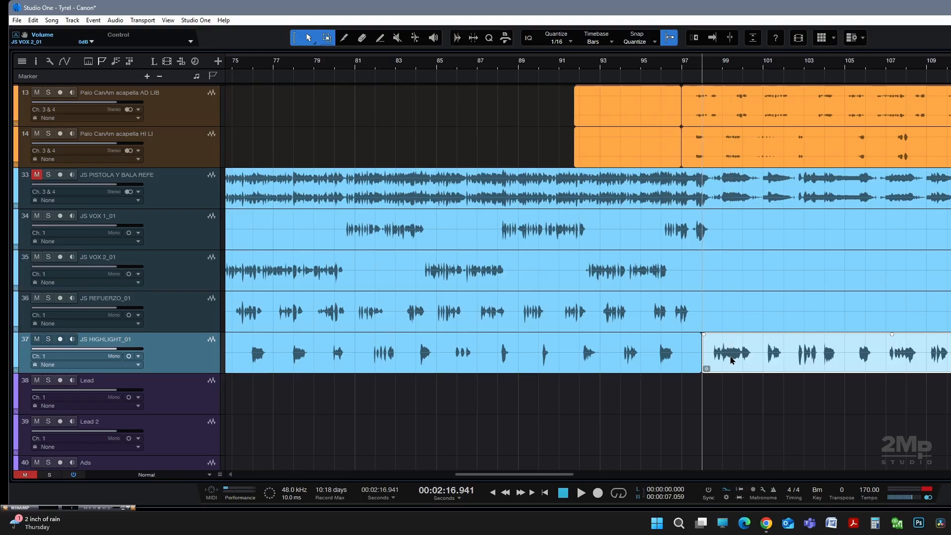
key("shift+m")
scroll(718, 325, "down", 2)
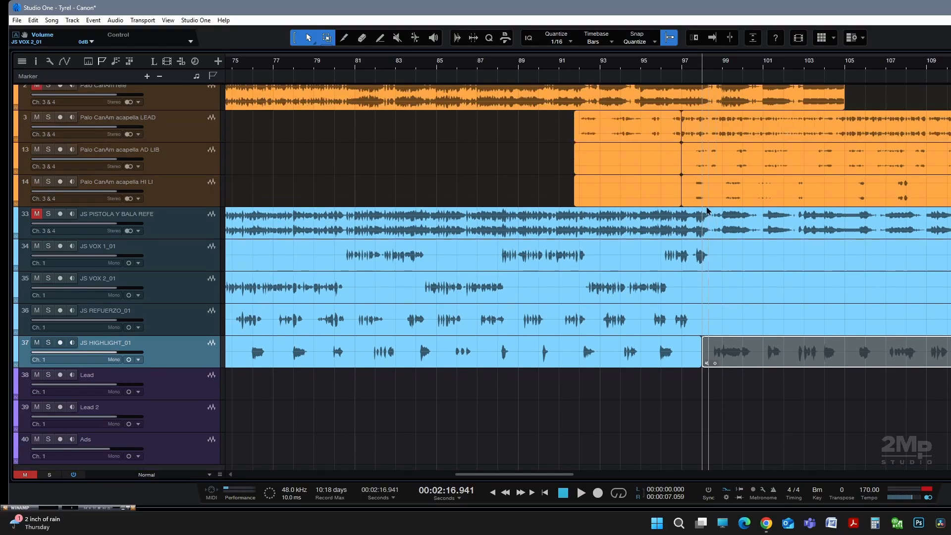
Play the vocal transition from 02:14.206 and mute the JS VOX 1_01 track
left_click(662, 65)
key("space")
scroll(709, 287, "up", 3)
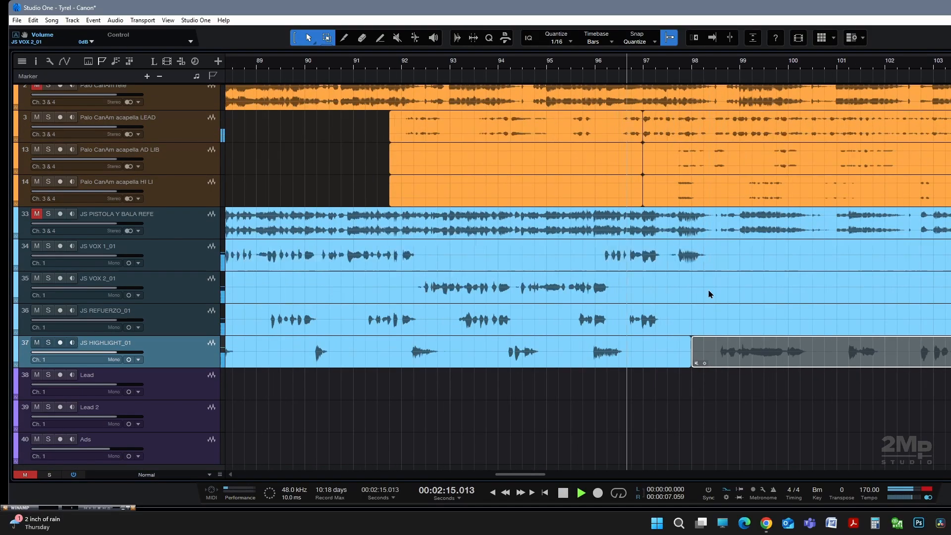
left_click(37, 247)
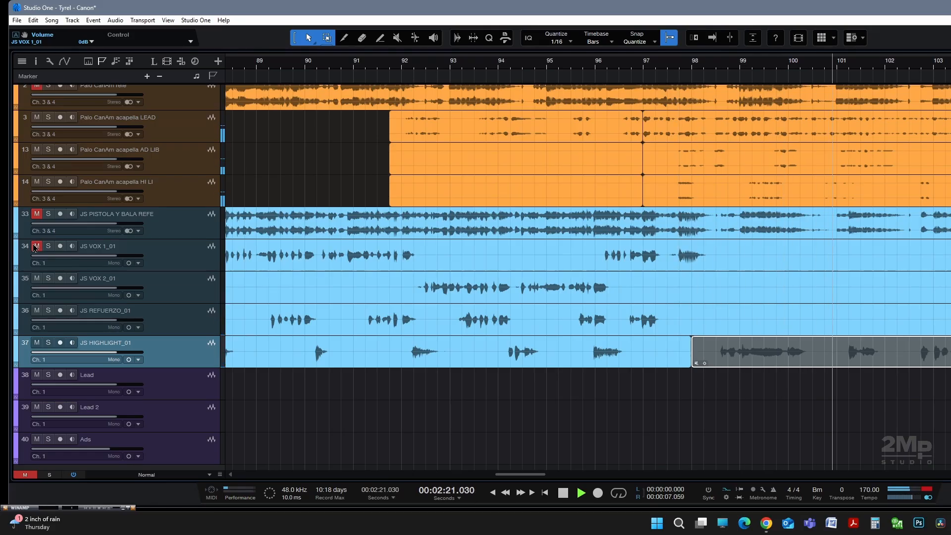
scroll(810, 281, "down", 3)
scroll(811, 281, "down", 5)
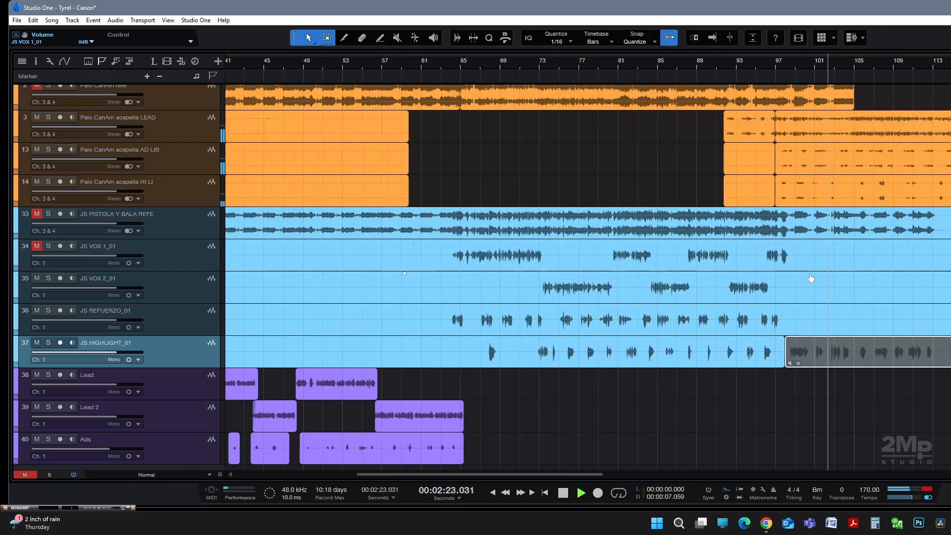
scroll(809, 267, "up", 3)
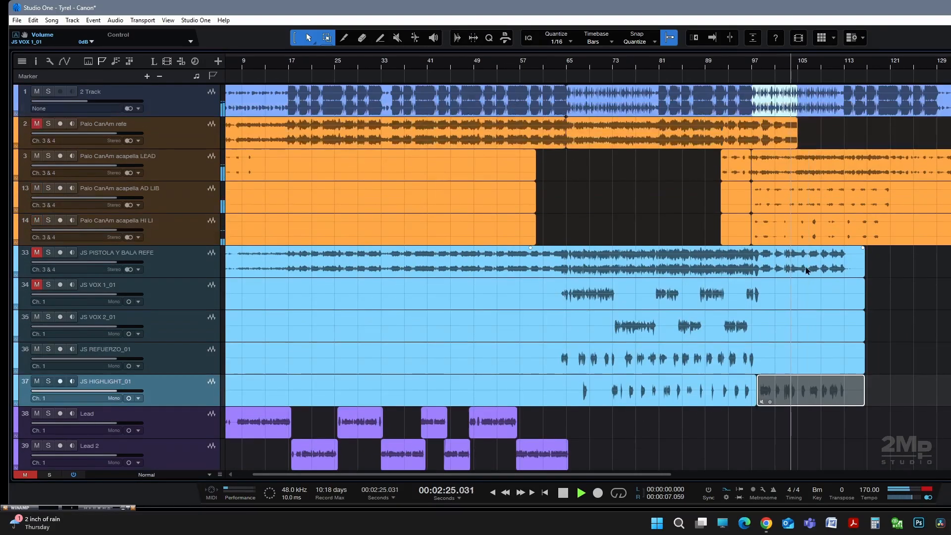
scroll(795, 268, "up", 3)
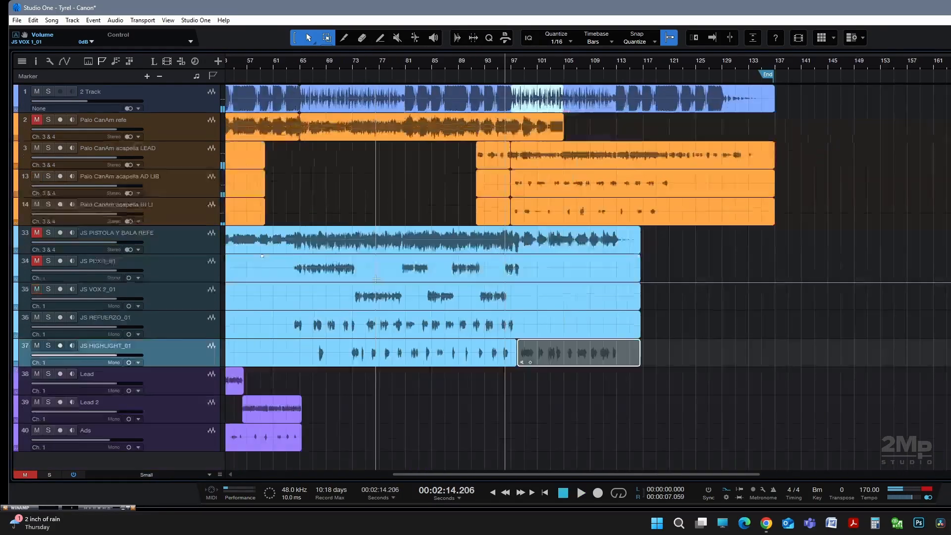
Move the purple Lead, Lead 2 and Ads tracks directly below the 2 Track, above the Palo CanAm tracks
scroll(364, 291, "down", 1)
scroll(364, 291, "left", 1)
scroll(364, 291, "left", 4)
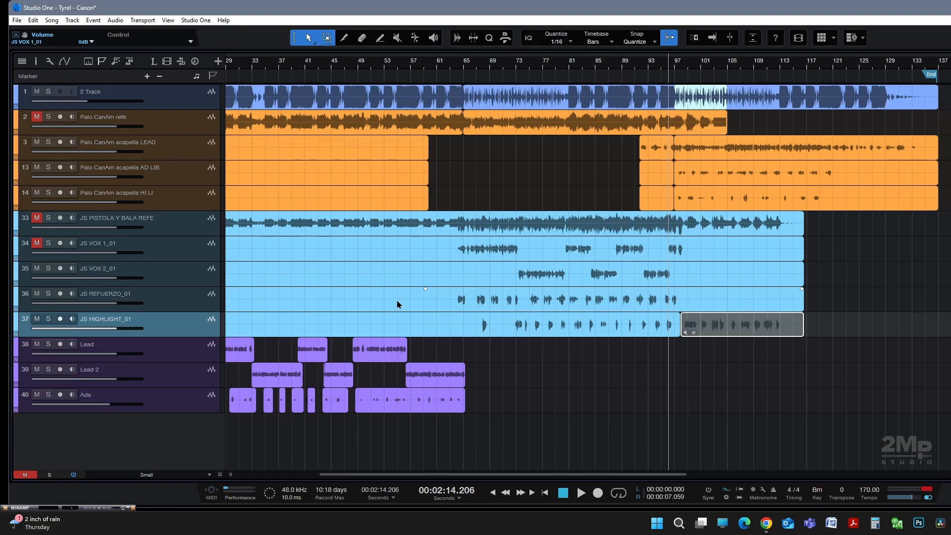
scroll(337, 319, "left", 5)
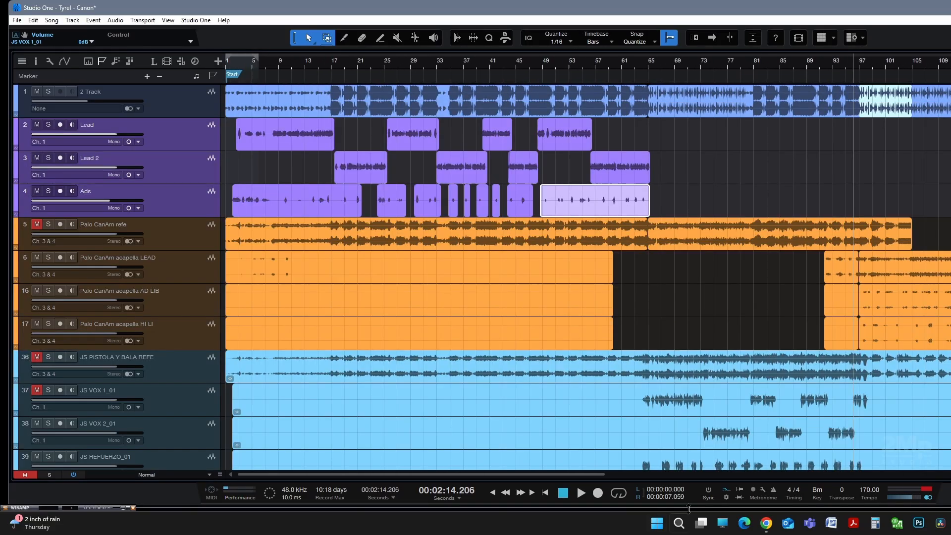
scroll(636, 392, "down", 1)
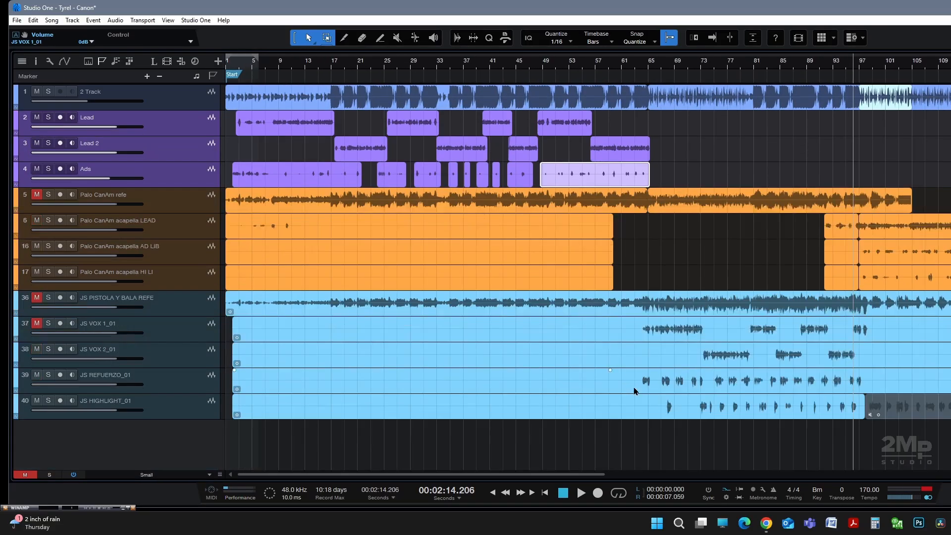